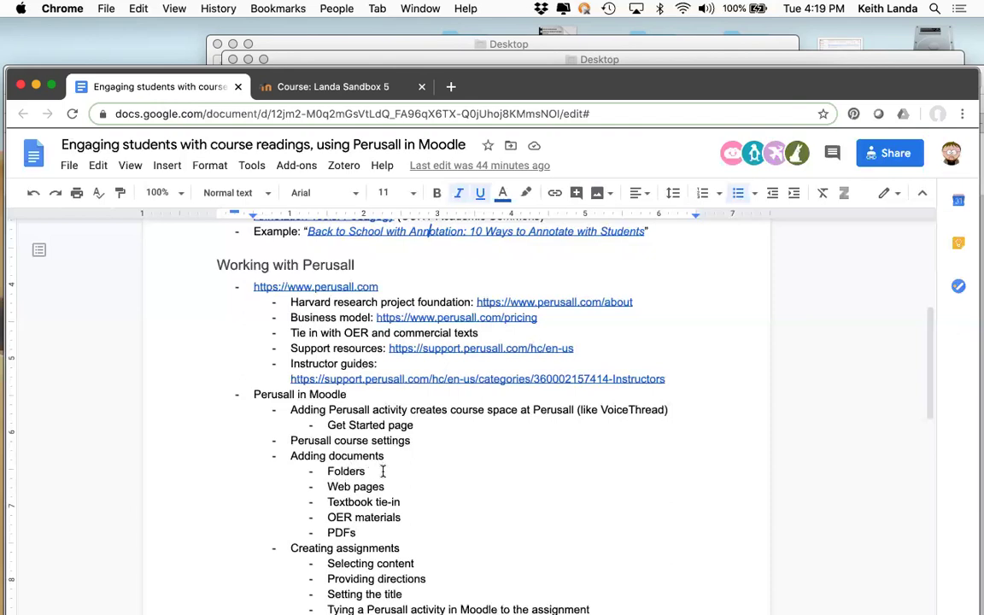
Switch from the outline document to Moodle and open the Search for Life in Universe / Fall 2020 course in a separate browser tab.
{"action": "scroll", "coordinate": [383, 471], "scroll_direction": "down", "scroll_amount": 3}
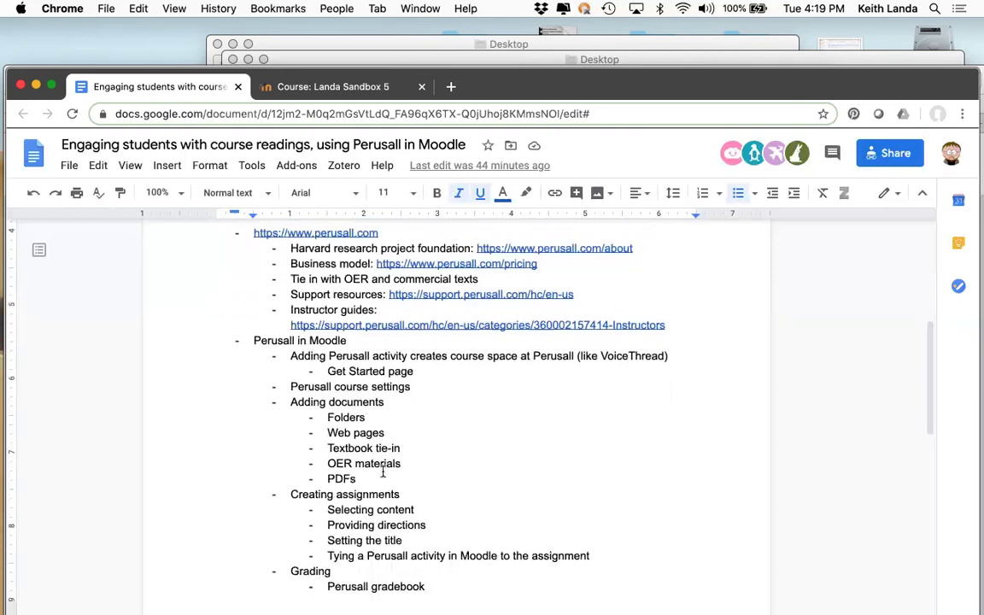
{"action": "scroll", "coordinate": [382, 473], "scroll_direction": "down", "scroll_amount": 2}
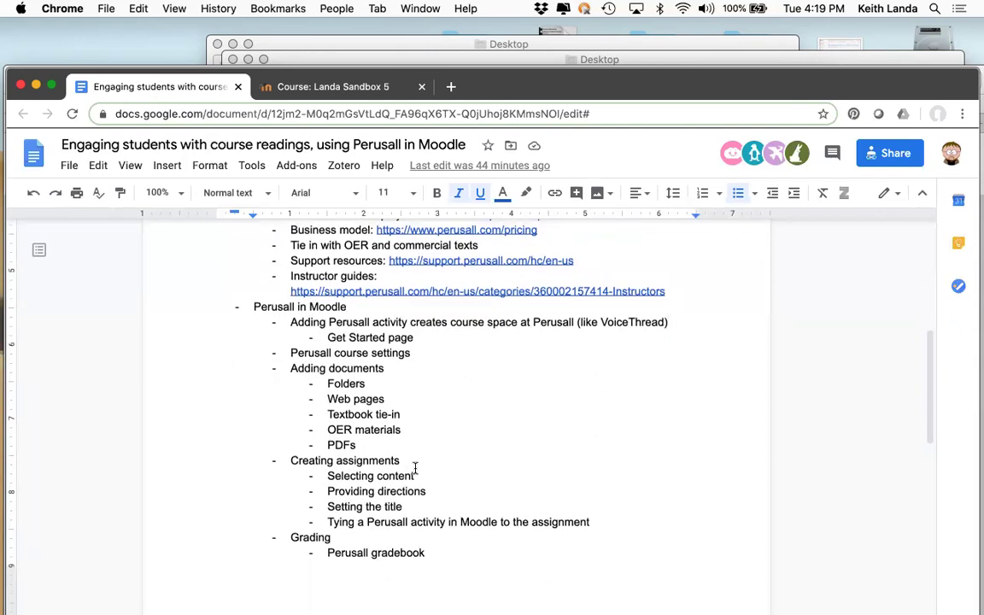
{"action": "left_click", "coordinate": [359, 92]}
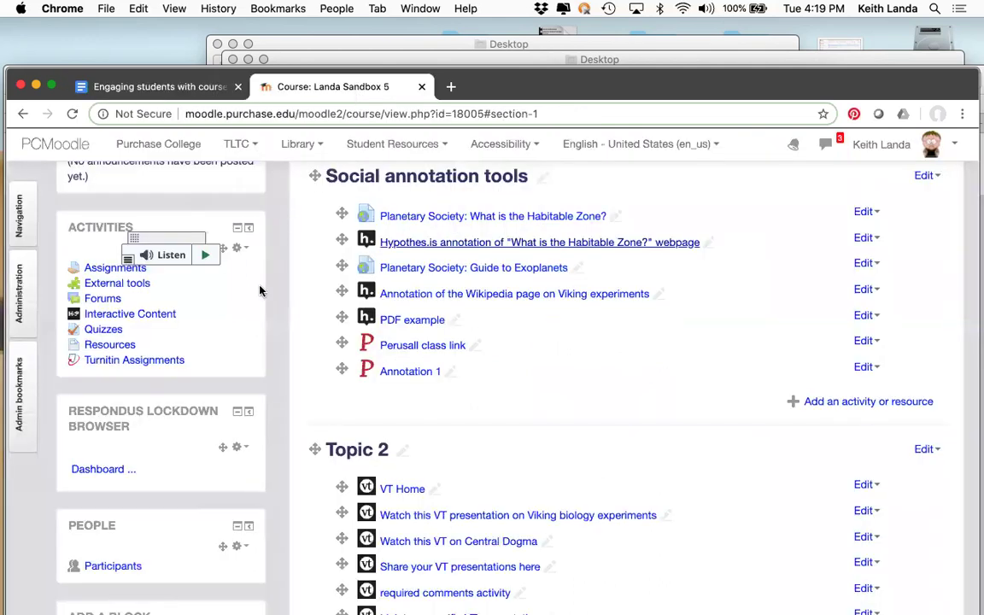
{"action": "scroll", "coordinate": [257, 285], "scroll_direction": "up", "scroll_amount": 5}
{"action": "scroll", "coordinate": [260, 291], "scroll_direction": "up", "scroll_amount": 1}
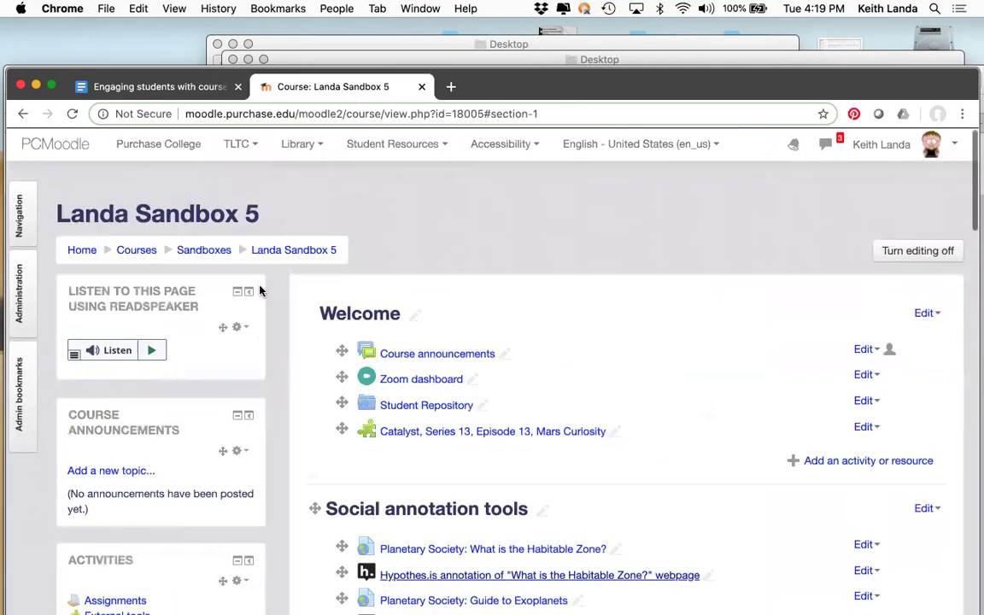
{"action": "left_click", "coordinate": [81, 250], "text": "super"}
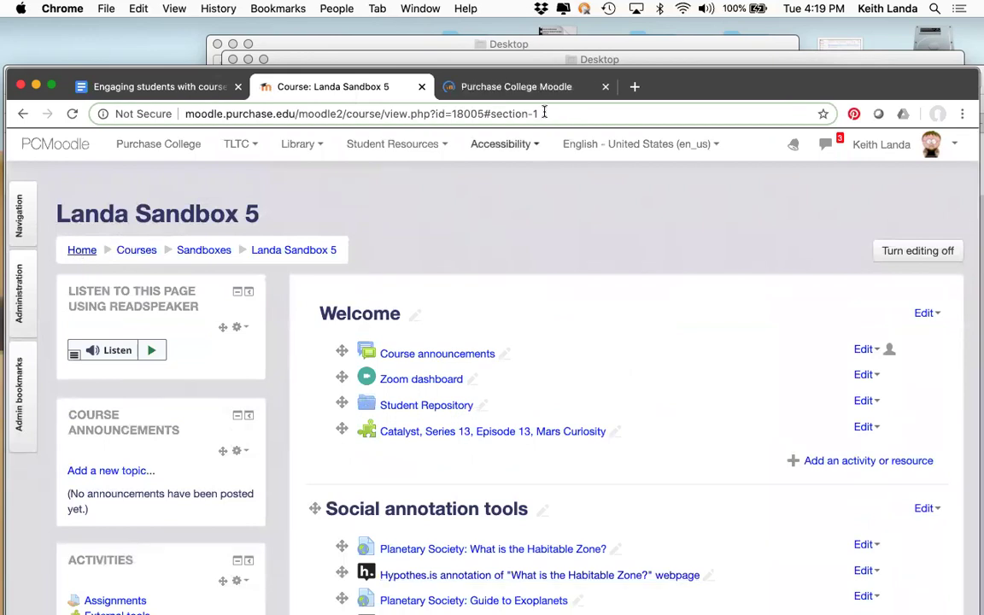
{"action": "left_click", "coordinate": [558, 94]}
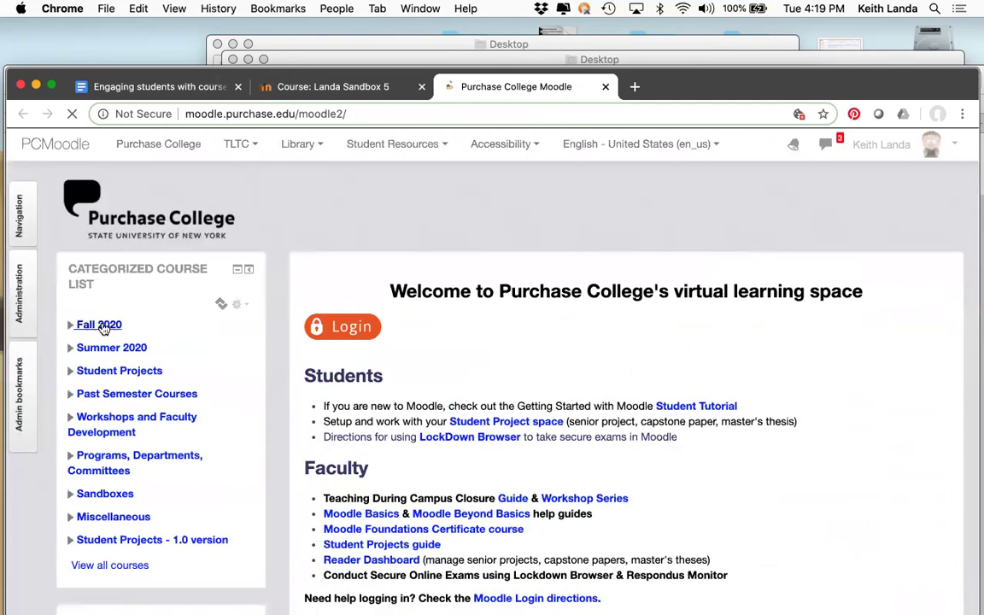
{"action": "left_click", "coordinate": [100, 326]}
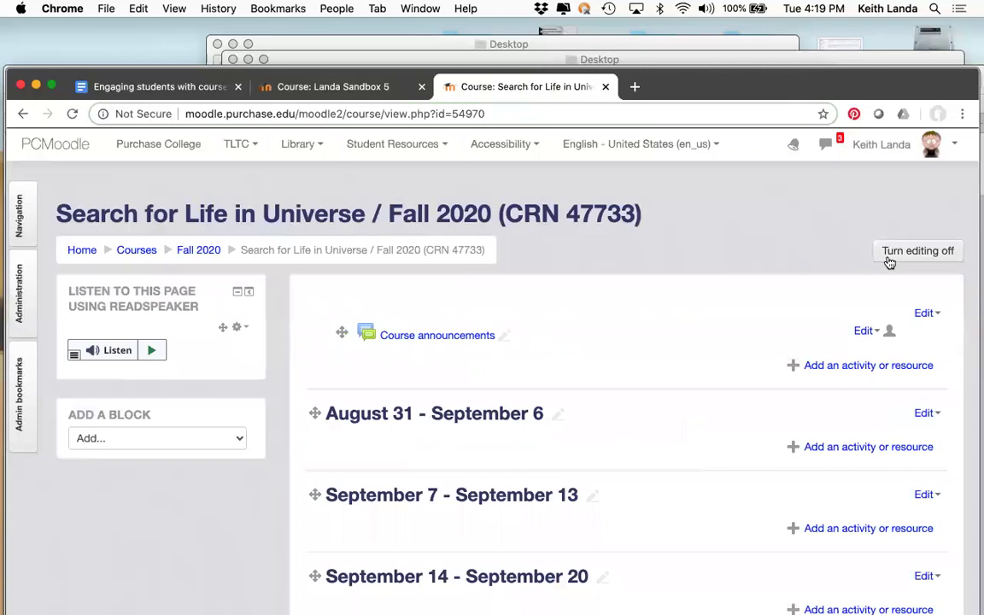
Add a Perusall social annotation activity to the course's opening section, above the August 31 - September 6 week.
{"action": "left_click", "coordinate": [833, 368]}
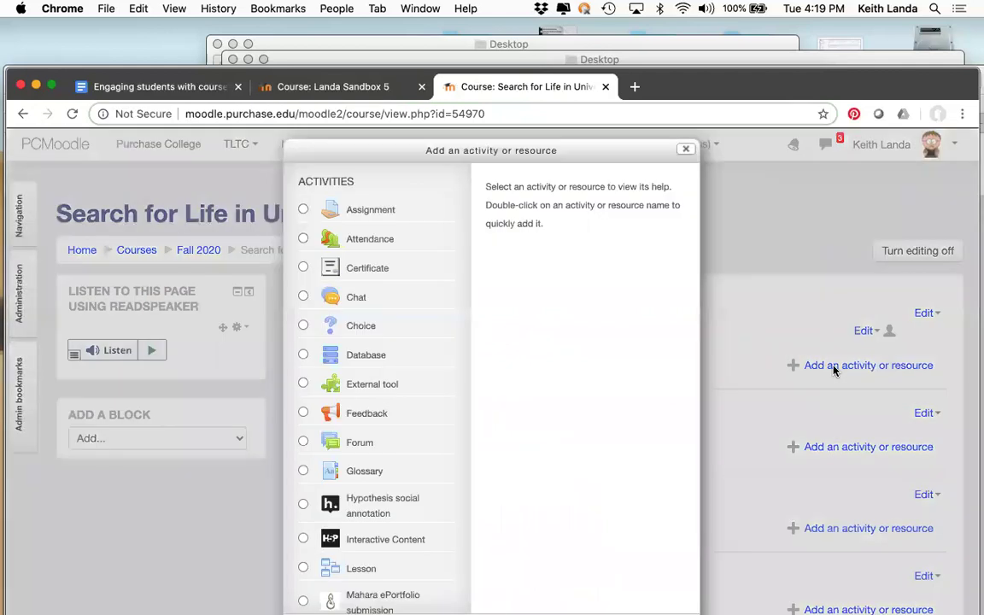
{"action": "scroll", "coordinate": [419, 408], "scroll_direction": "down", "scroll_amount": 2}
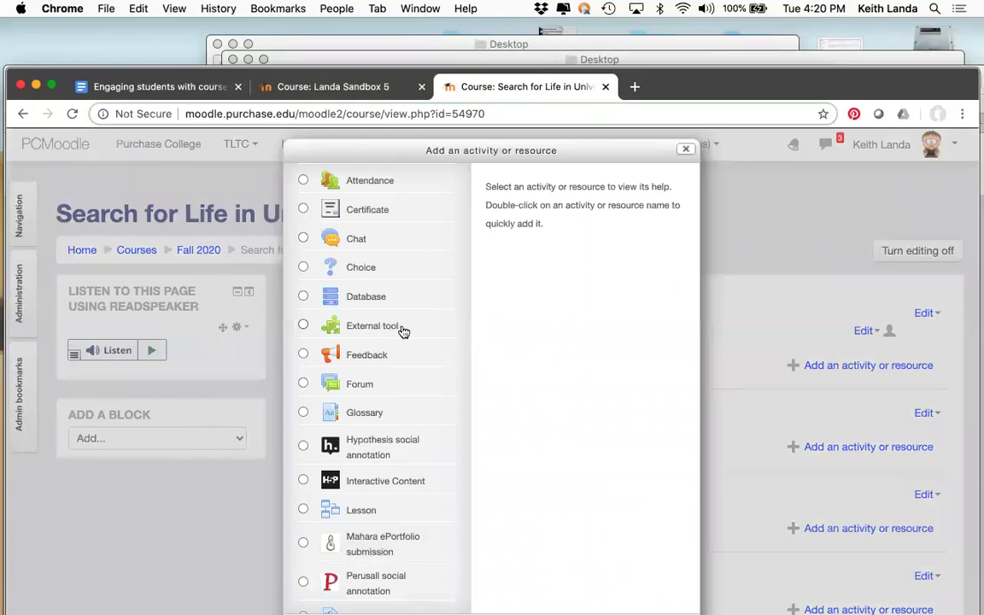
{"action": "scroll", "coordinate": [403, 330], "scroll_direction": "down", "scroll_amount": 2}
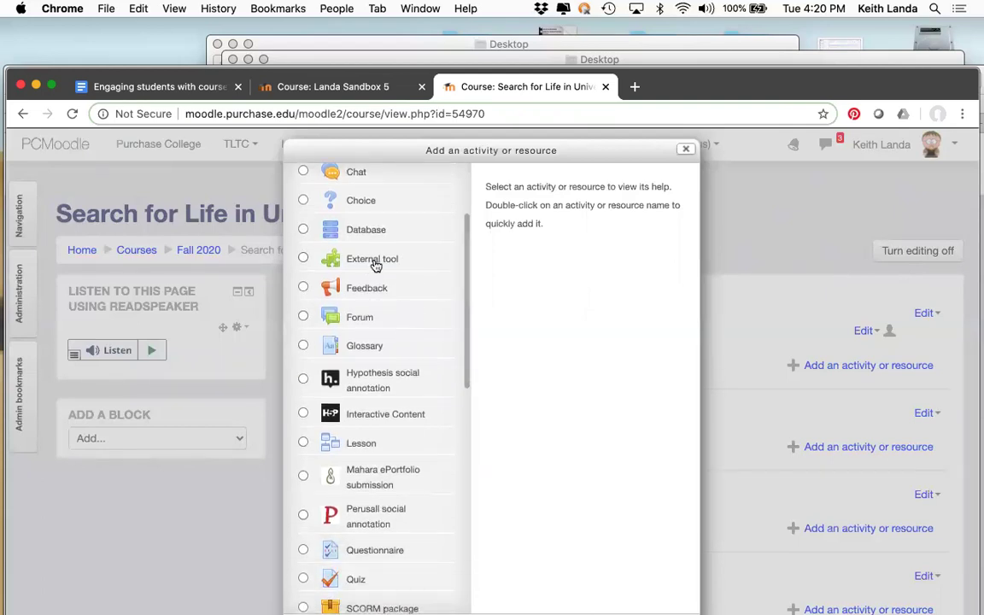
{"action": "left_click", "coordinate": [304, 516]}
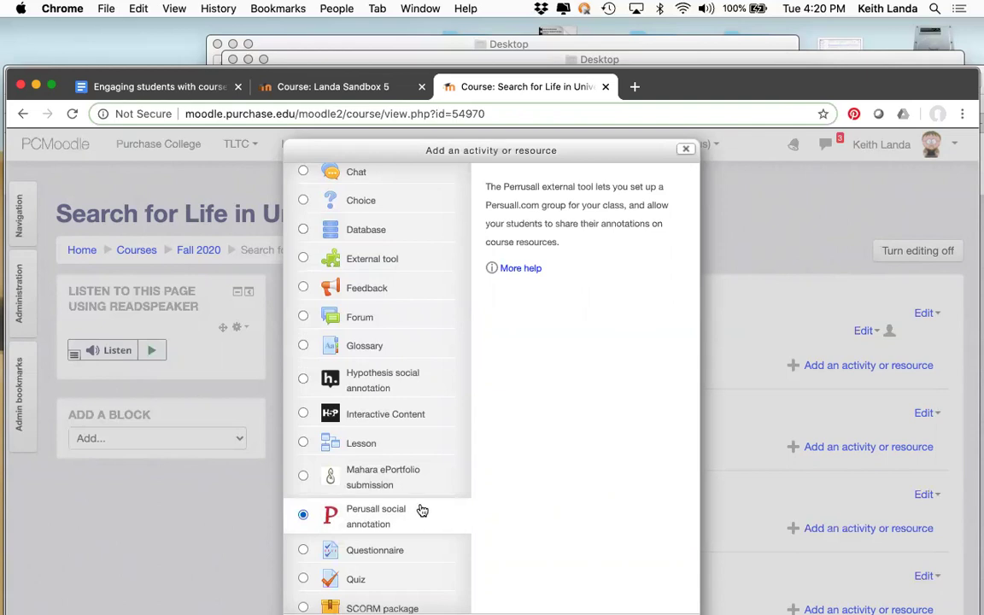
{"action": "scroll", "coordinate": [422, 510], "scroll_direction": "down", "scroll_amount": 4}
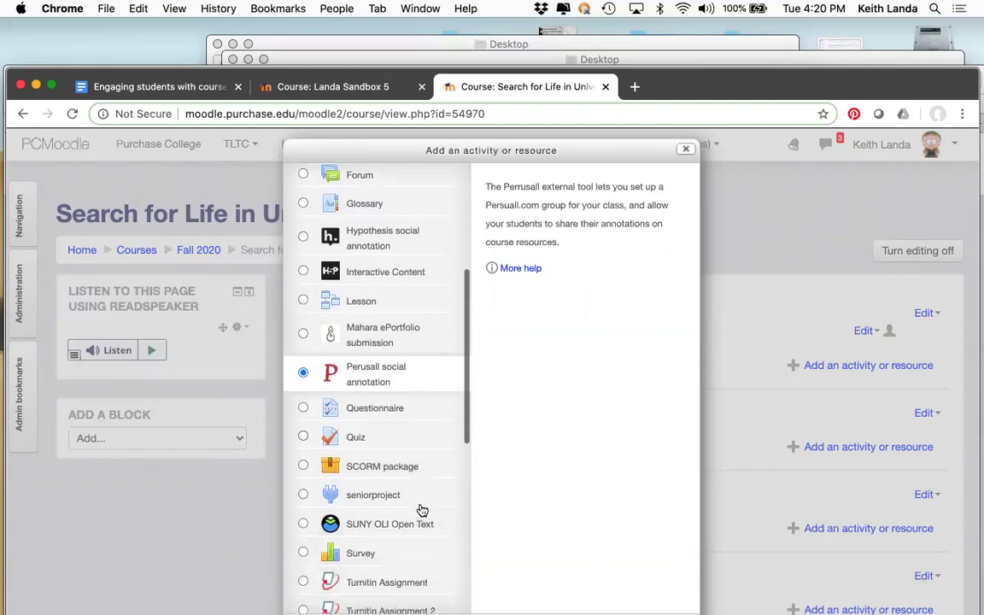
{"action": "scroll", "coordinate": [422, 510], "scroll_direction": "up", "scroll_amount": 1}
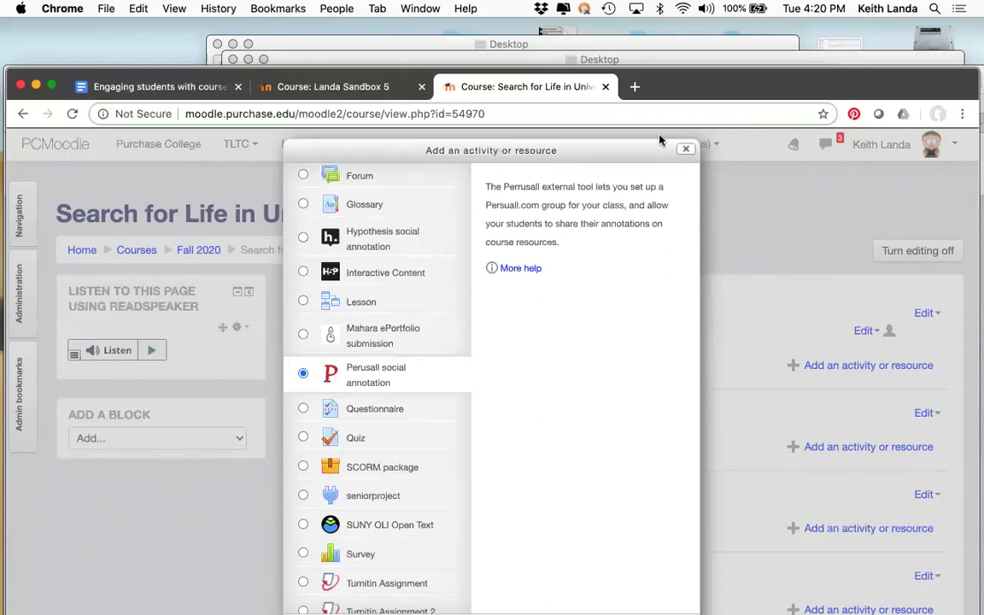
{"action": "key", "text": "super+minus"}
{"action": "key", "text": "super+minus"}
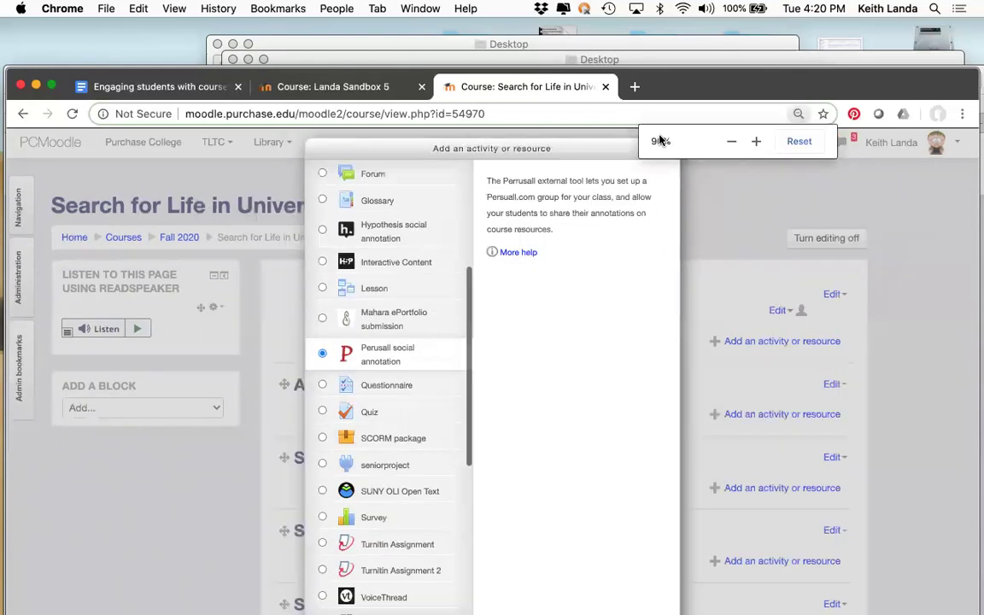
{"action": "key", "text": "super+minus"}
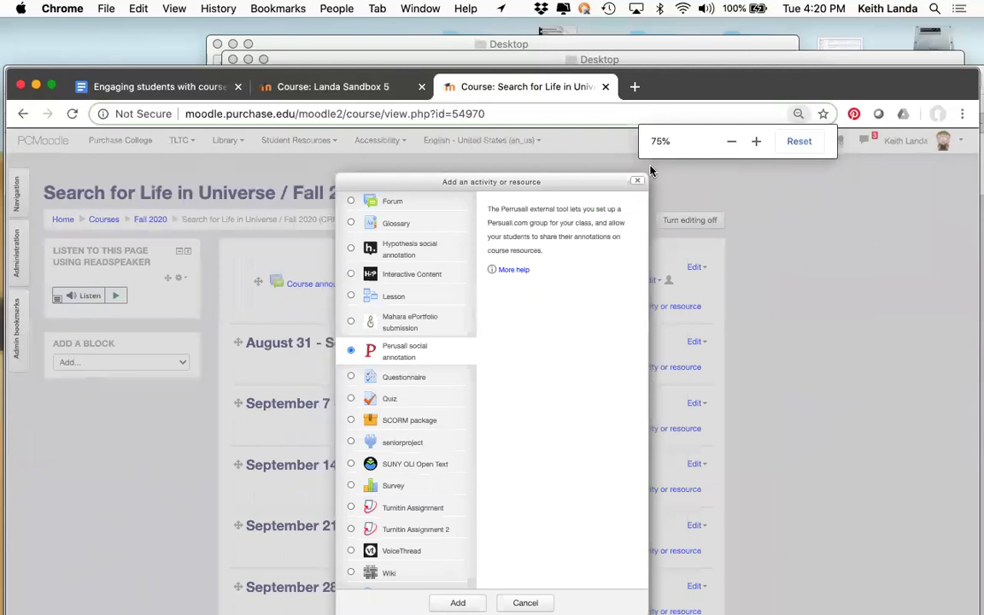
{"action": "left_click", "coordinate": [457, 601]}
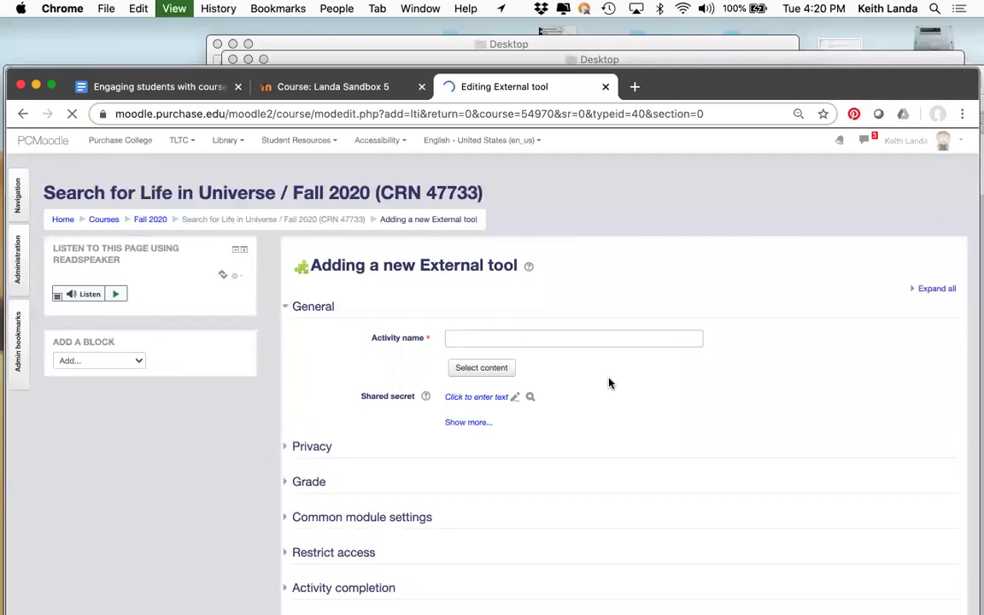
Name the new activity "Social annotation library".
{"action": "key", "text": "super+0"}
{"action": "left_click", "coordinate": [580, 407]}
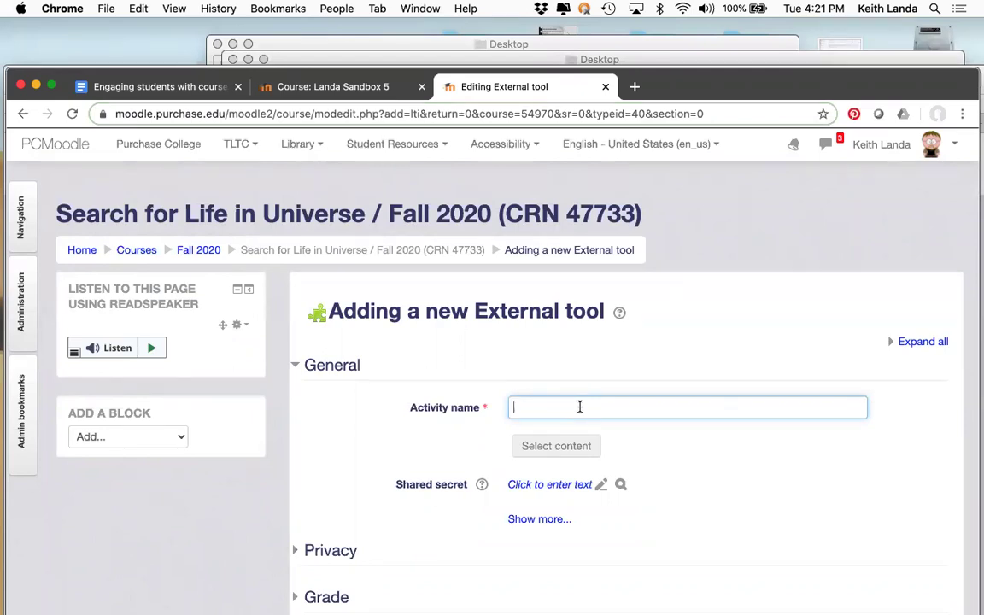
{"action": "type", "text": "Social annotation library"}
{"action": "key", "text": "BackSpace"}
{"action": "key", "text": "BackSpace"}
{"action": "type", "text": "ry"}
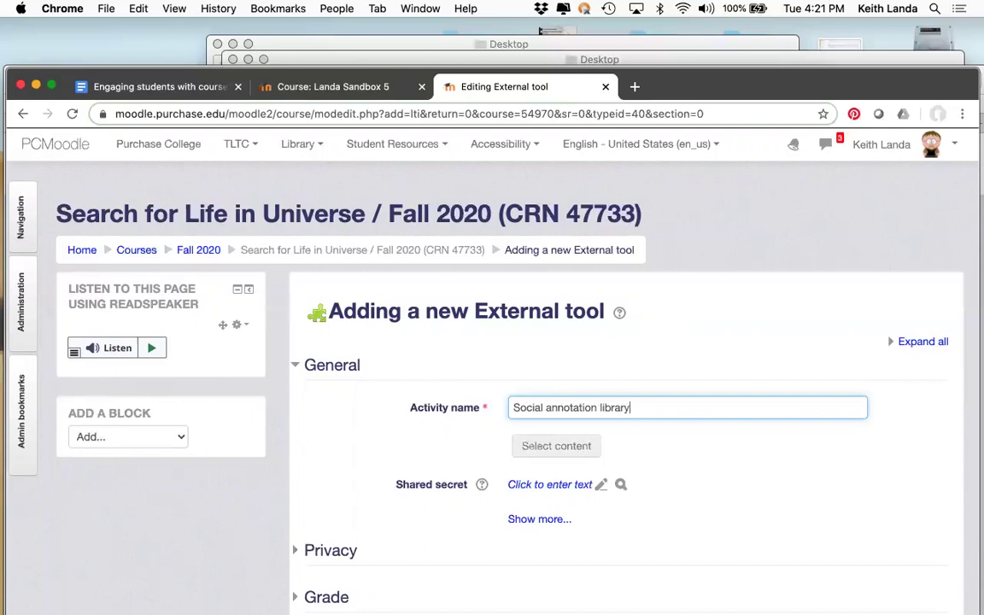
Disable accepting grades from the tool in the activity's privacy settings, and save it back to the course.
{"action": "scroll", "coordinate": [445, 459], "scroll_direction": "down", "scroll_amount": 5}
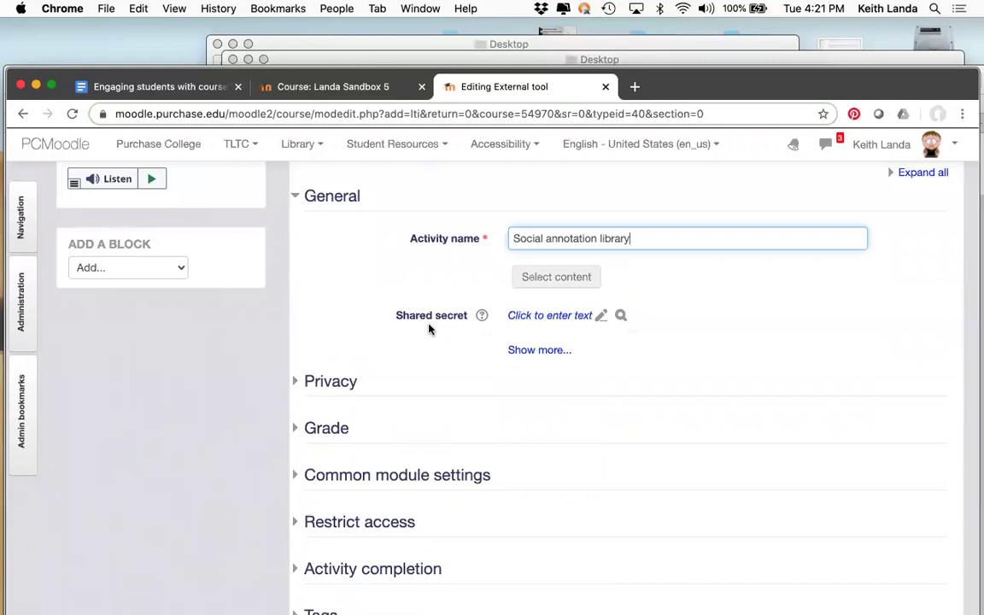
{"action": "left_click", "coordinate": [347, 386]}
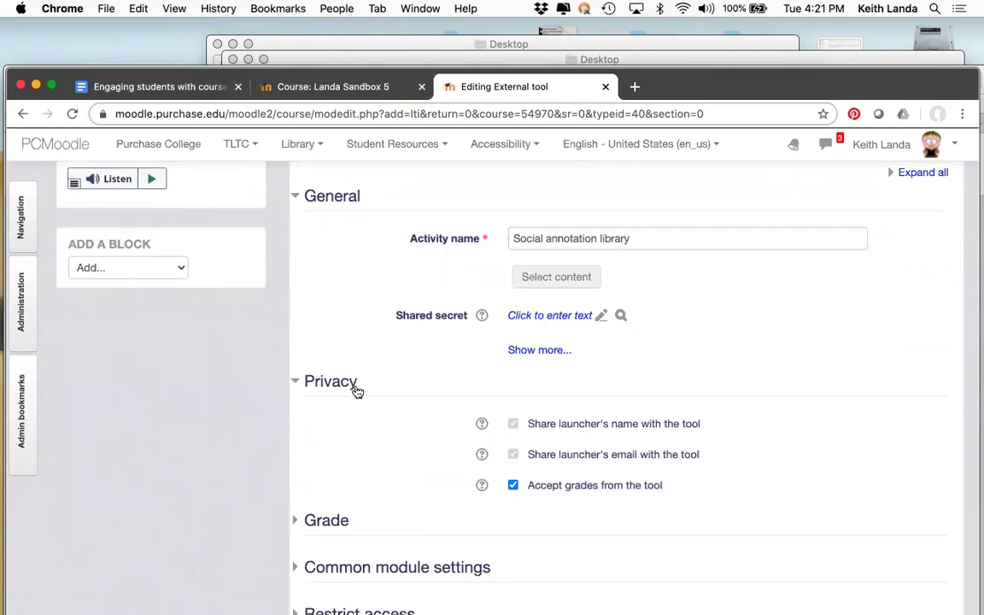
{"action": "left_click", "coordinate": [514, 487]}
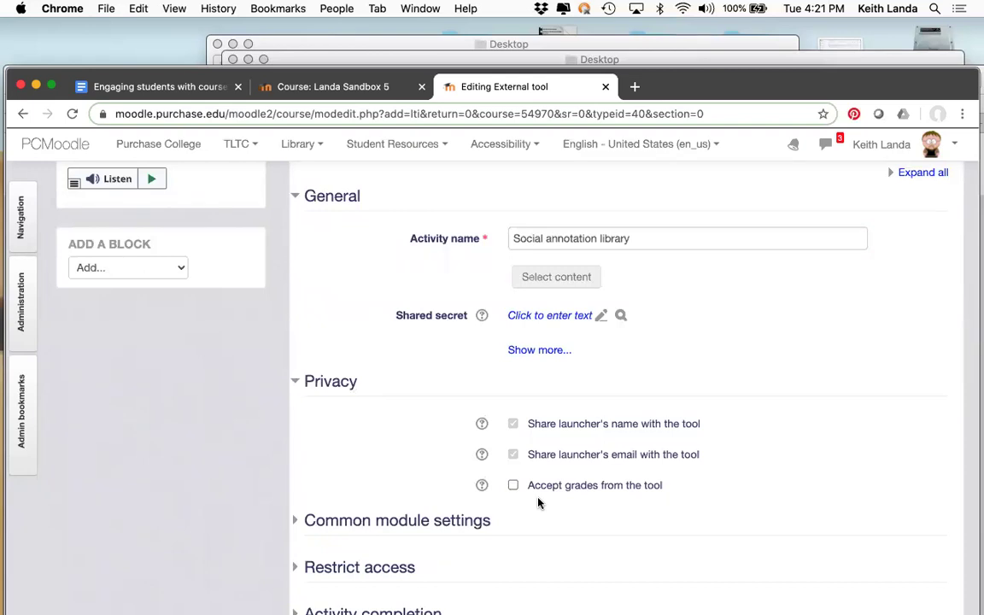
{"action": "scroll", "coordinate": [538, 503], "scroll_direction": "down", "scroll_amount": 5}
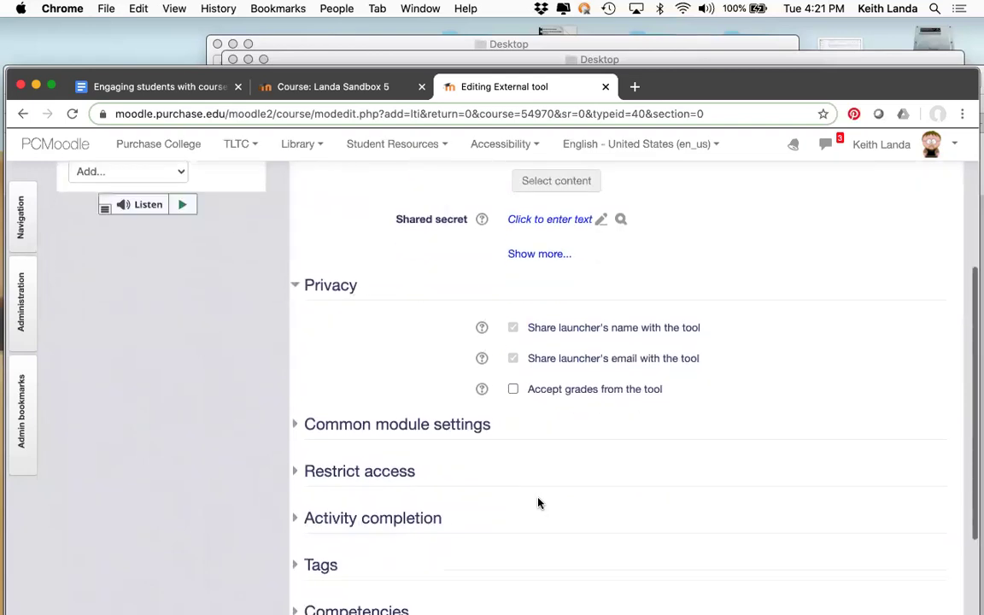
{"action": "scroll", "coordinate": [538, 504], "scroll_direction": "down", "scroll_amount": 3}
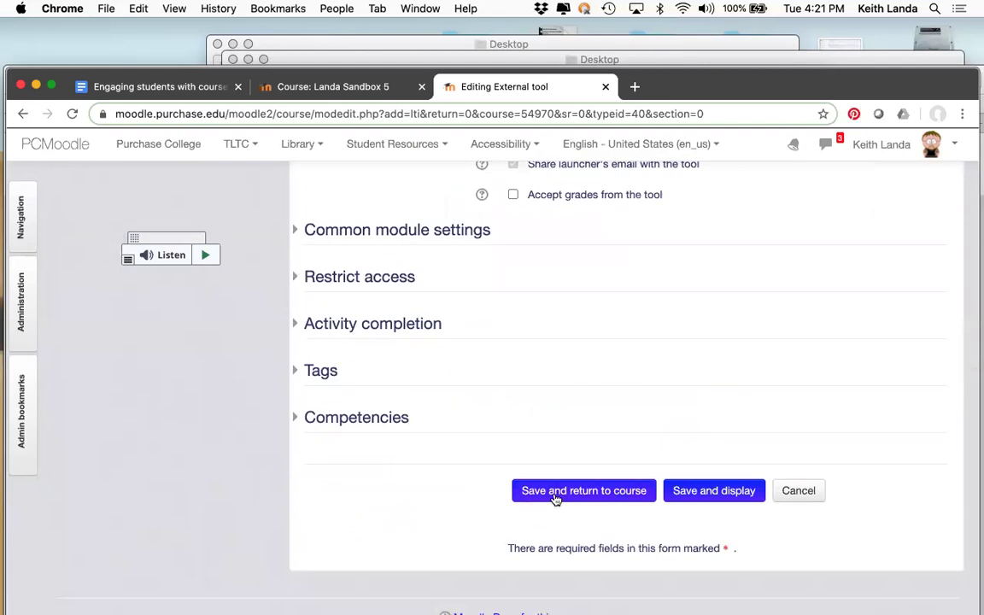
{"action": "left_click", "coordinate": [564, 492]}
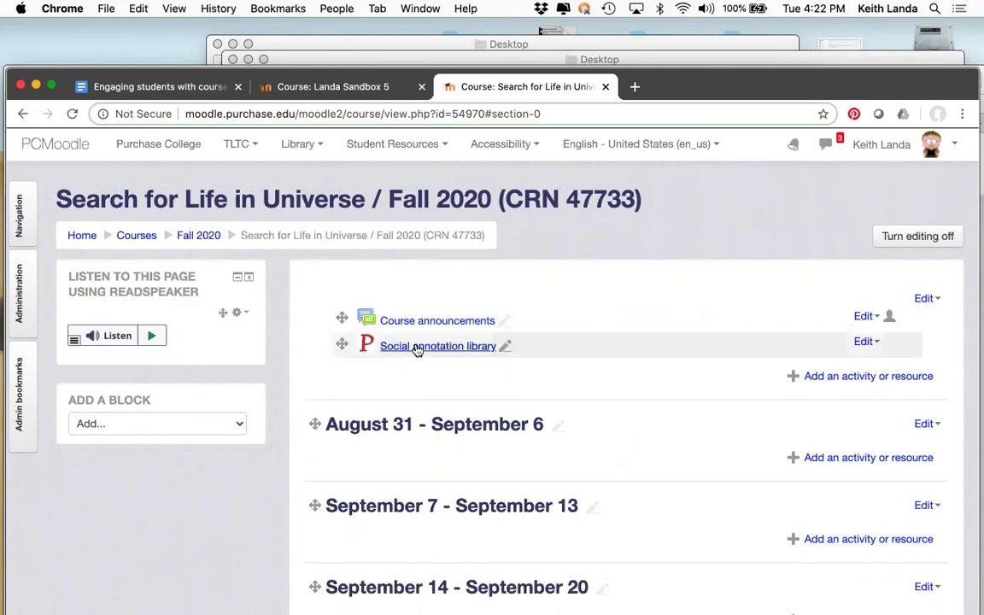
Edit the Social annotation library activity's settings so that its launch container is New window.
{"action": "left_click", "coordinate": [866, 341]}
{"action": "left_click", "coordinate": [859, 367]}
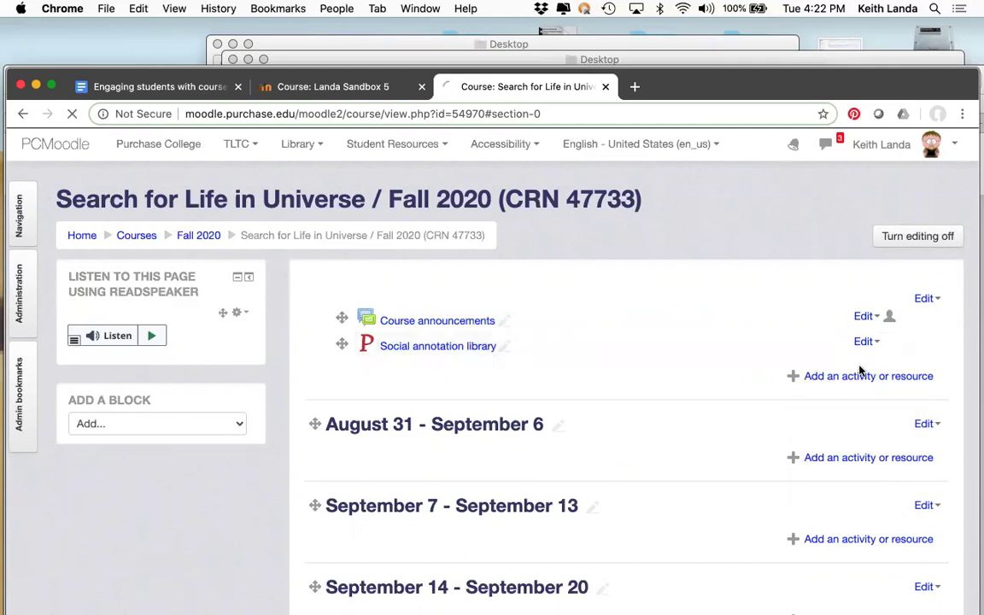
{"action": "scroll", "coordinate": [635, 453], "scroll_direction": "down", "scroll_amount": 4}
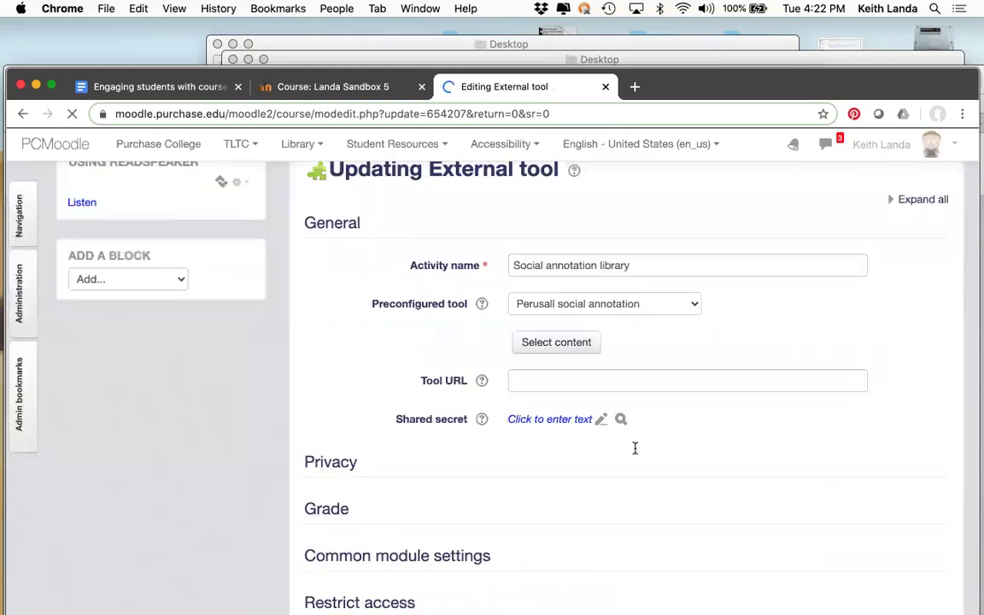
{"action": "left_click", "coordinate": [927, 186]}
{"action": "scroll", "coordinate": [730, 466], "scroll_direction": "down", "scroll_amount": 3}
{"action": "scroll", "coordinate": [730, 466], "scroll_direction": "down", "scroll_amount": 1}
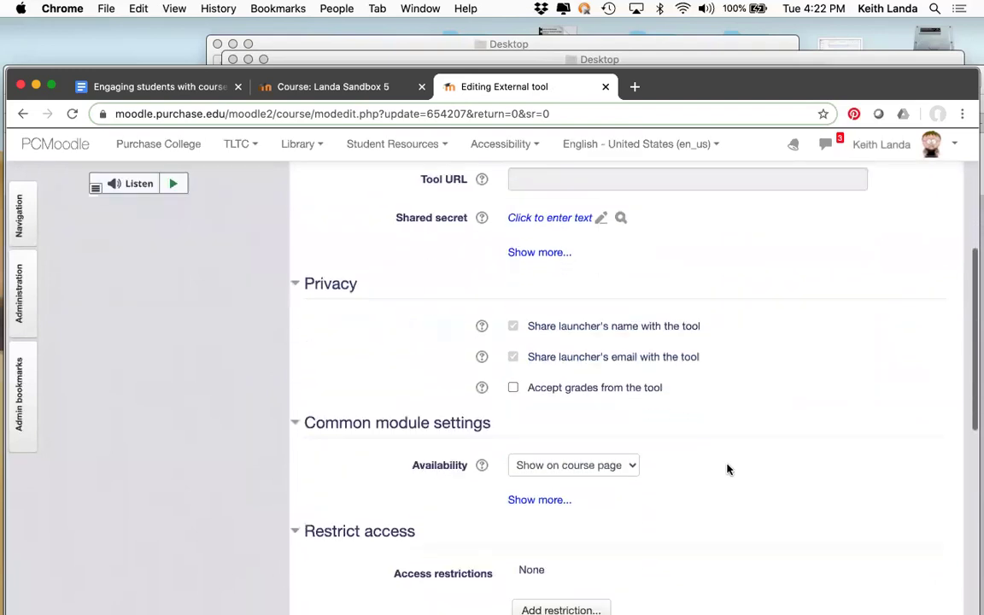
{"action": "scroll", "coordinate": [662, 453], "scroll_direction": "down", "scroll_amount": 2}
{"action": "scroll", "coordinate": [661, 451], "scroll_direction": "up", "scroll_amount": 4}
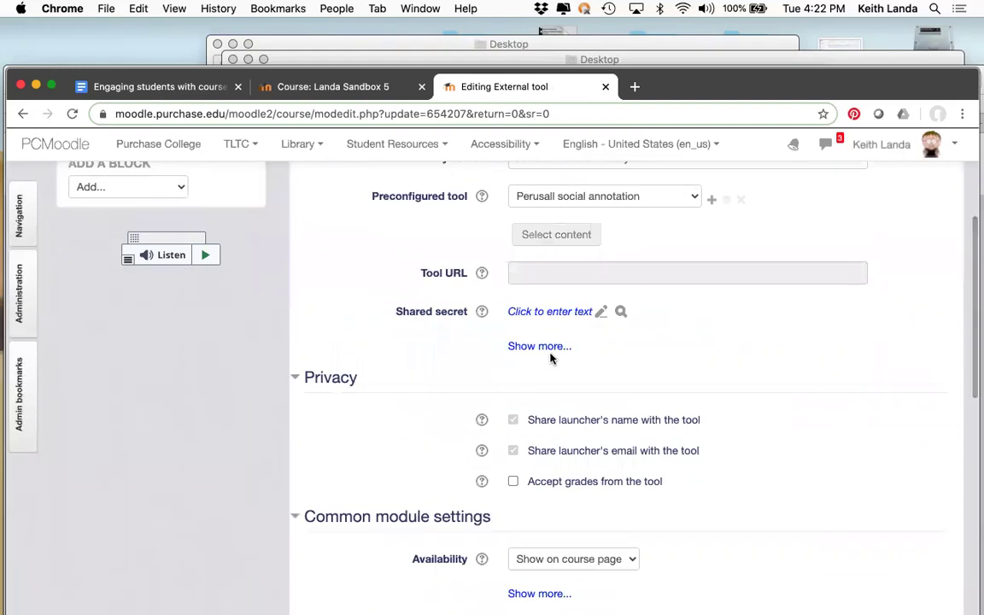
{"action": "scroll", "coordinate": [662, 402], "scroll_direction": "up", "scroll_amount": 10}
{"action": "scroll", "coordinate": [375, 443], "scroll_direction": "down", "scroll_amount": 5}
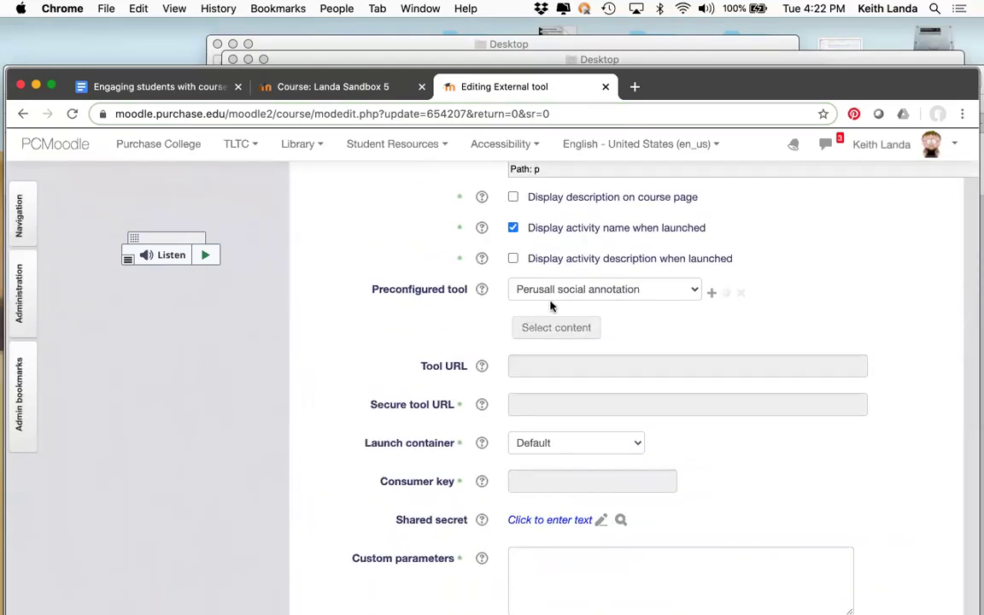
{"action": "left_click", "coordinate": [591, 436]}
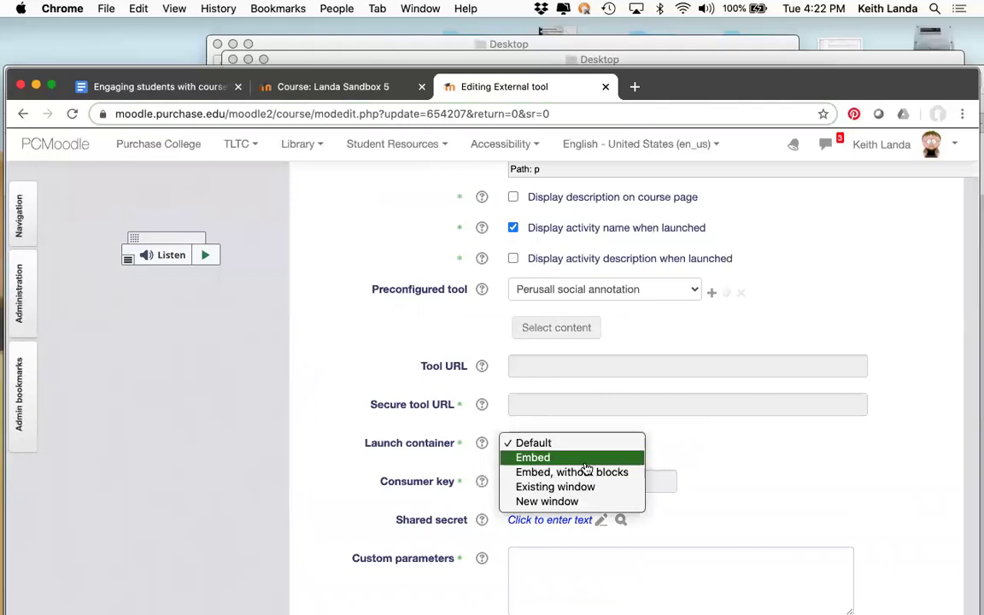
{"action": "left_click", "coordinate": [579, 502]}
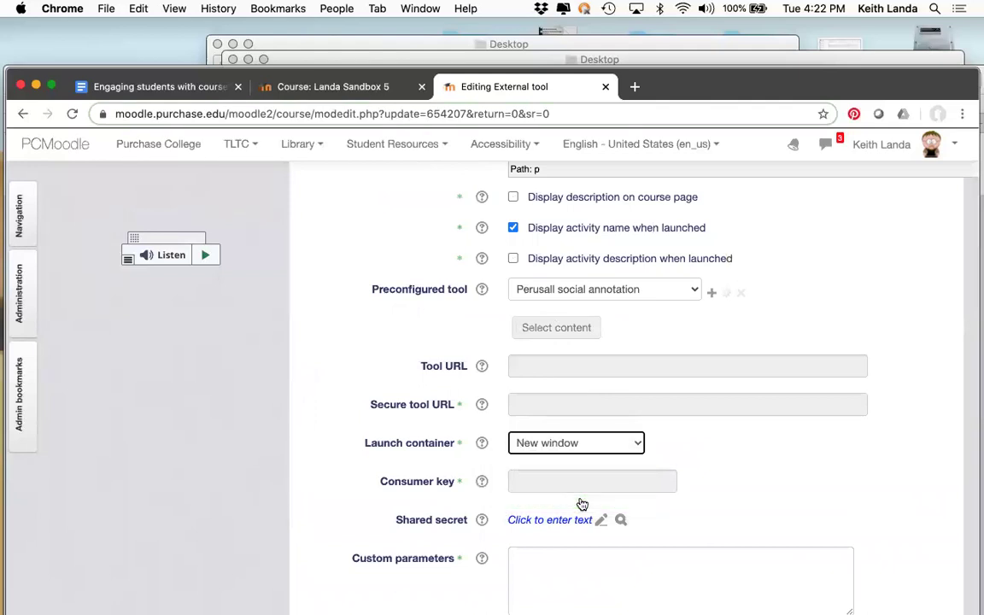
Save the changed activity settings back to the course and launch the Social annotation library in Perusall.
{"action": "scroll", "coordinate": [742, 471], "scroll_direction": "down", "scroll_amount": 15}
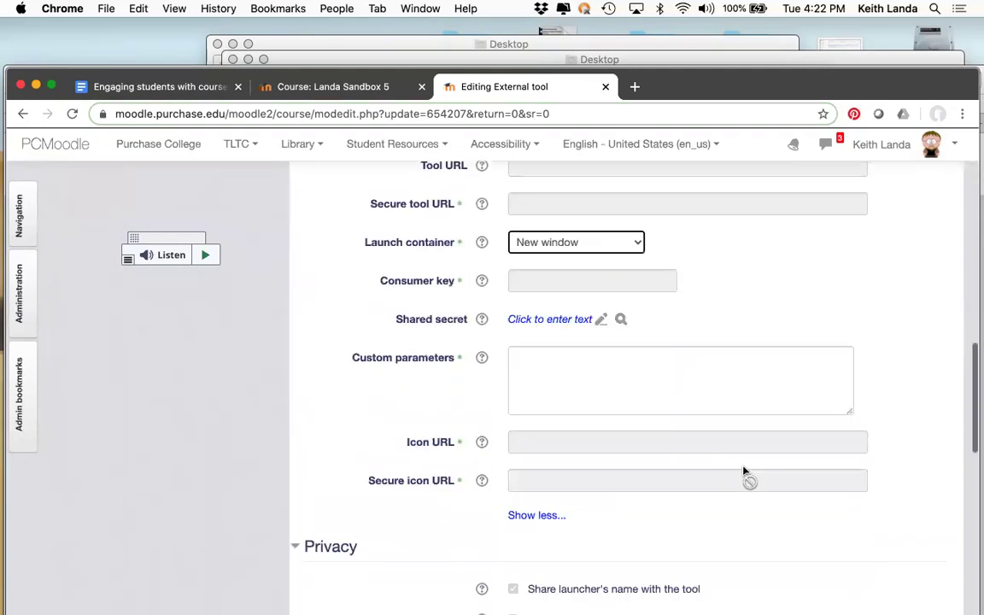
{"action": "scroll", "coordinate": [743, 471], "scroll_direction": "down", "scroll_amount": 5}
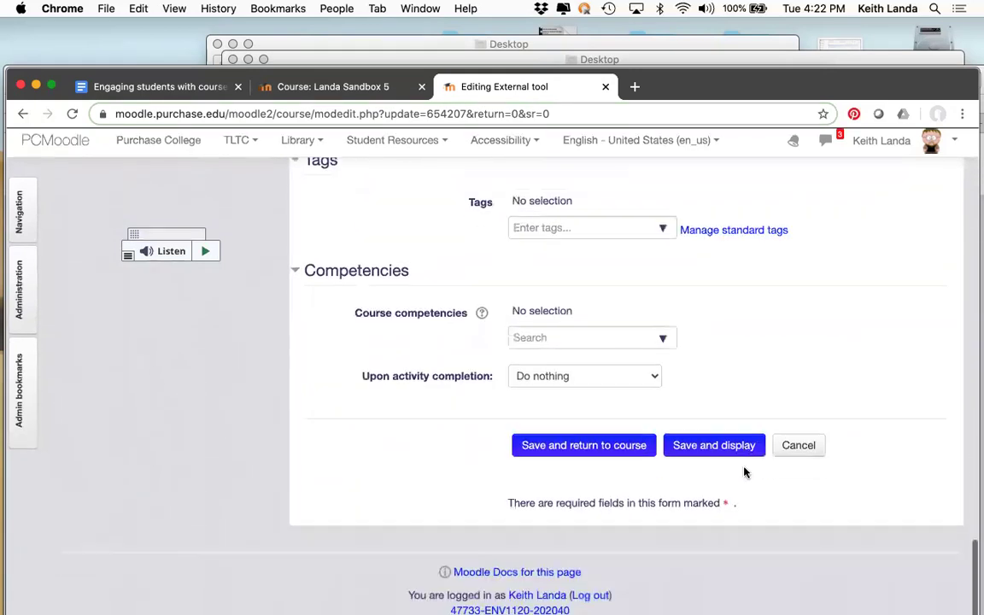
{"action": "left_click", "coordinate": [563, 454]}
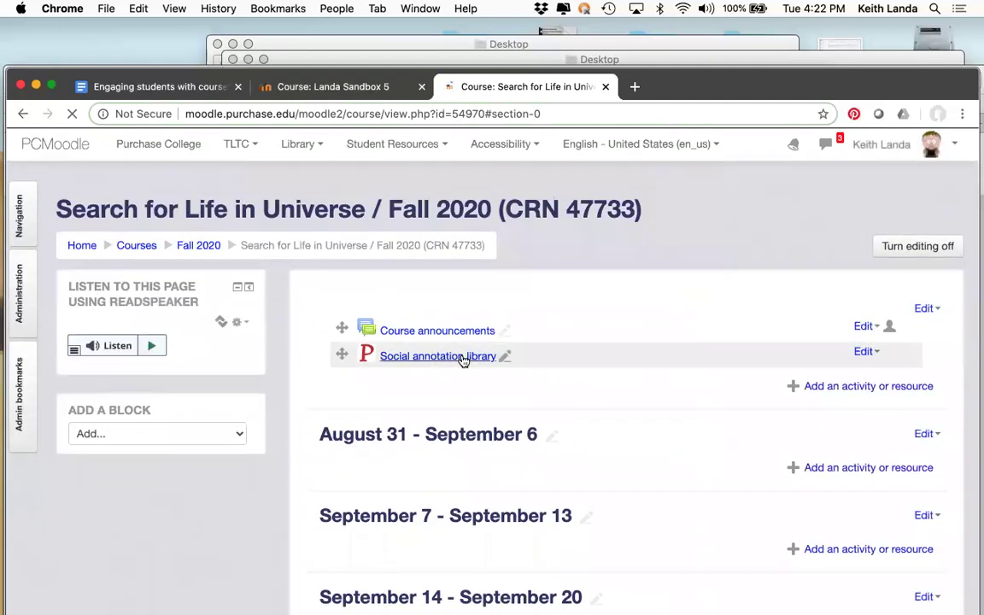
{"action": "left_click", "coordinate": [462, 360]}
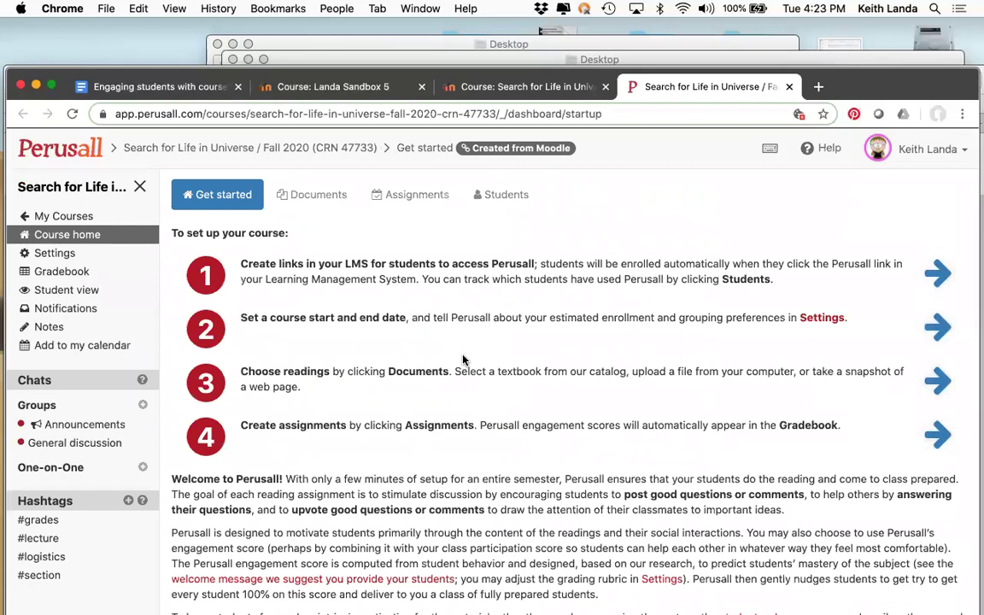
{"action": "left_click", "coordinate": [543, 89]}
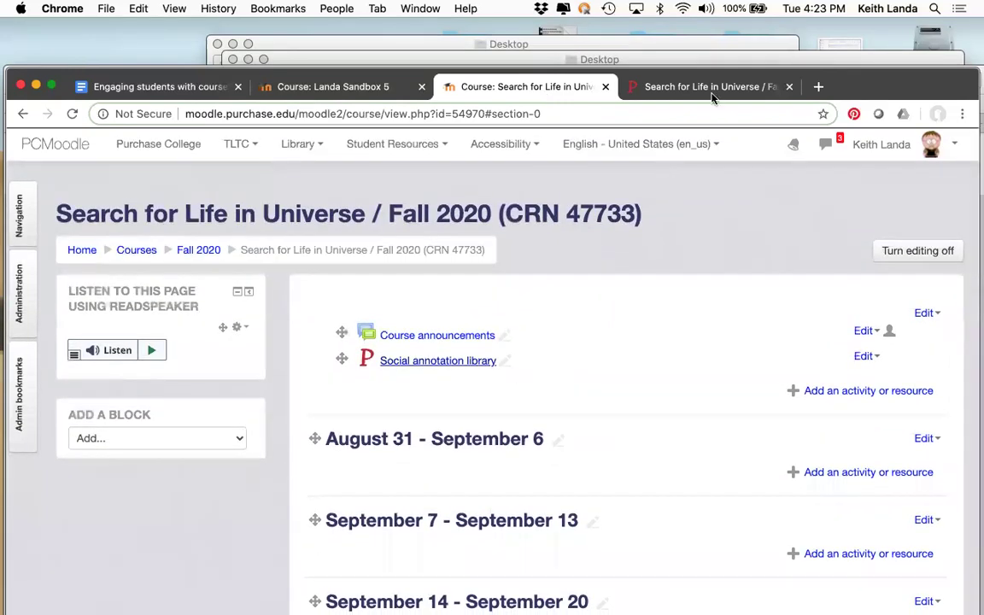
{"action": "left_click", "coordinate": [696, 89]}
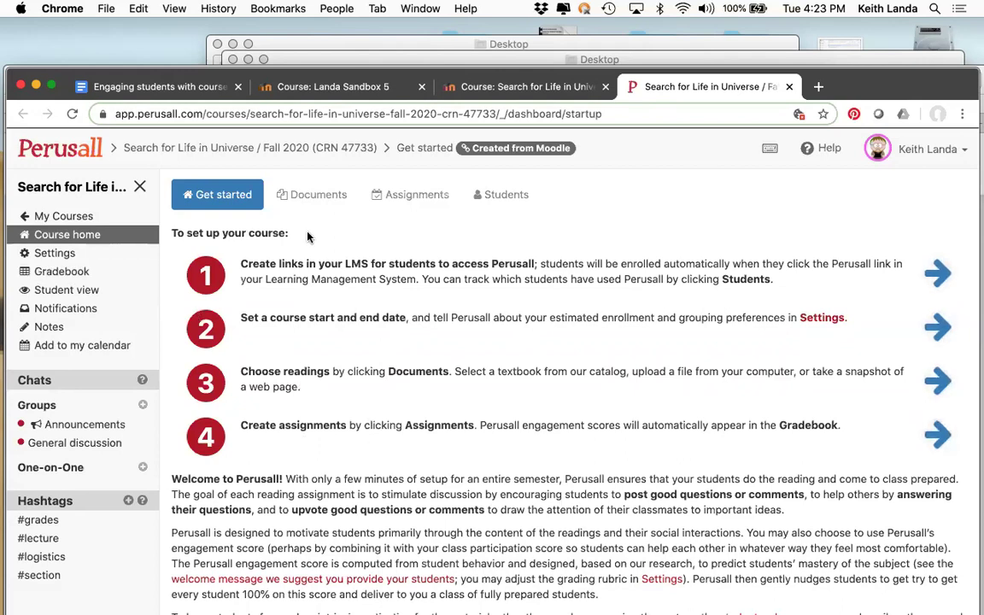
Examine the options for adding course documents and browse the catalog of available textbooks without choosing one.
{"action": "left_click", "coordinate": [318, 197]}
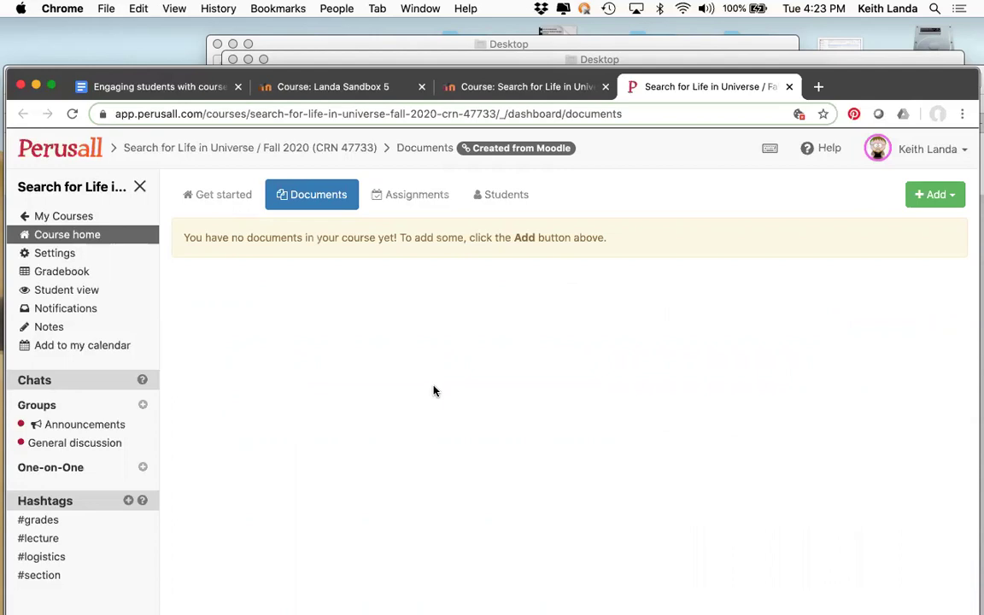
{"action": "left_click", "coordinate": [952, 197]}
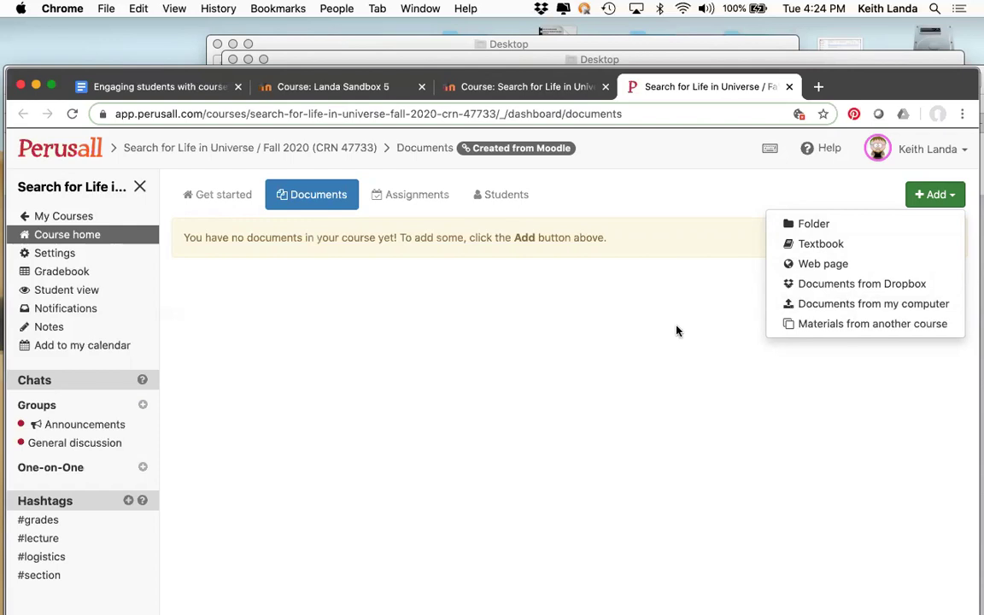
{"action": "left_click", "coordinate": [818, 245]}
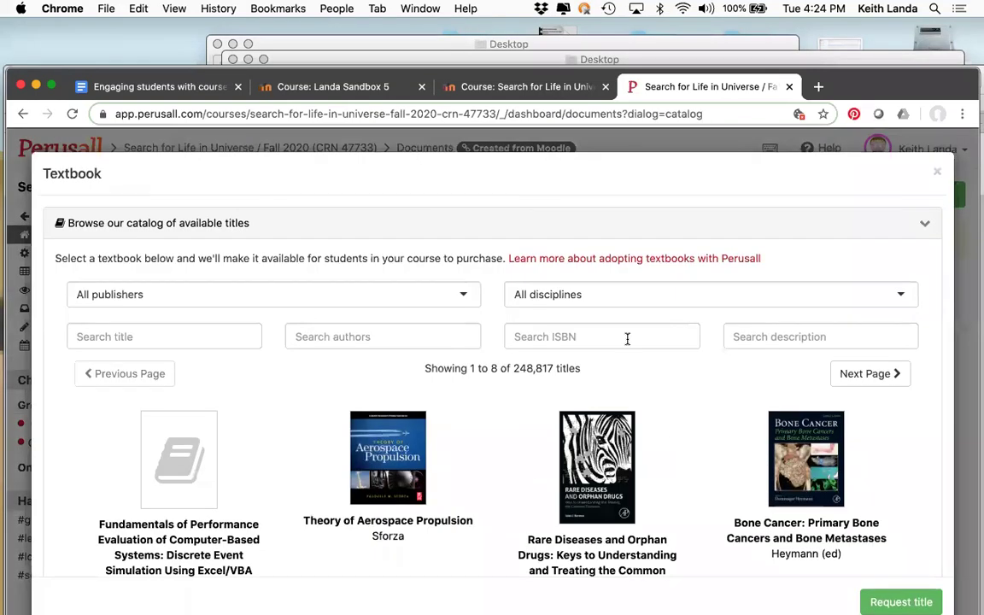
{"action": "scroll", "coordinate": [627, 339], "scroll_direction": "down", "scroll_amount": 3}
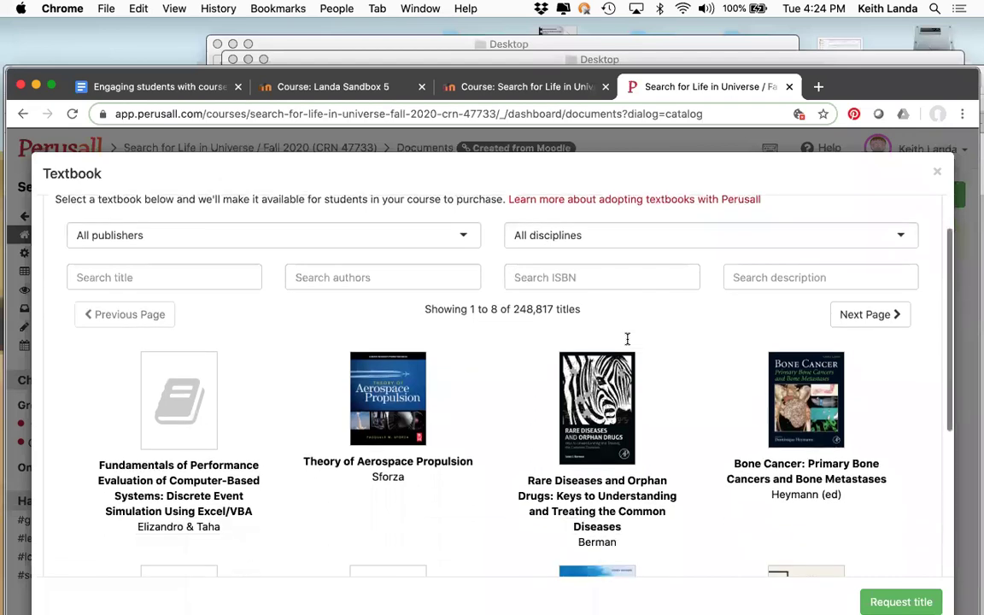
{"action": "scroll", "coordinate": [627, 340], "scroll_direction": "up", "scroll_amount": 3}
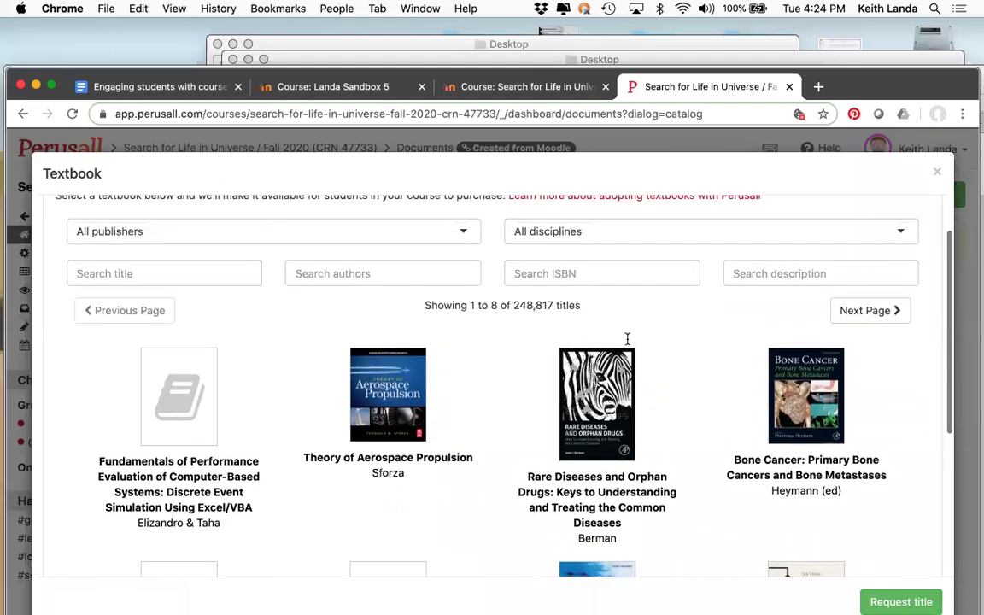
{"action": "left_click", "coordinate": [937, 173]}
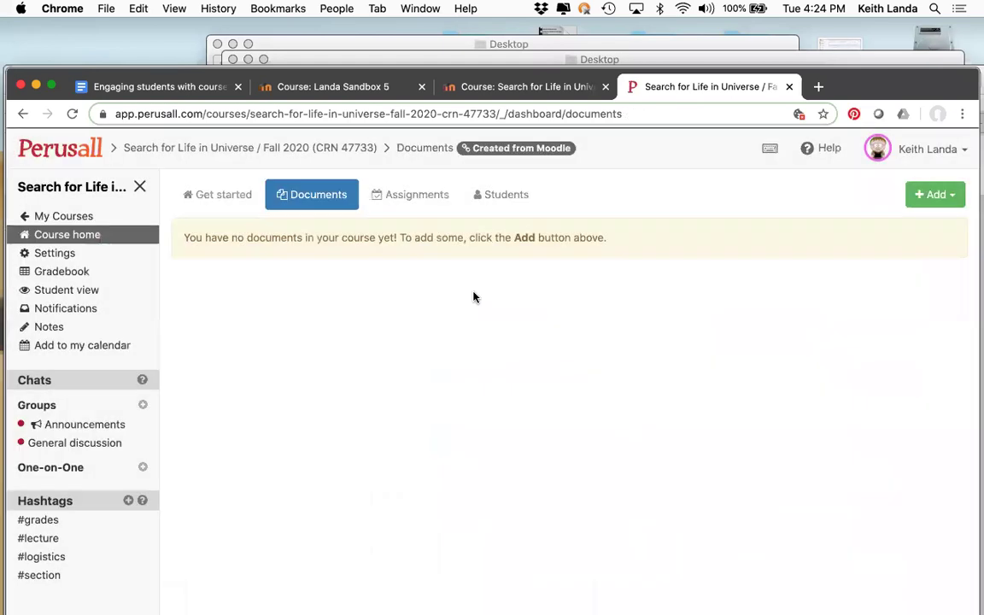
View the course's assignments page, and check the session outline in the Google Docs document before returning to Perusall.
{"action": "left_click", "coordinate": [414, 194]}
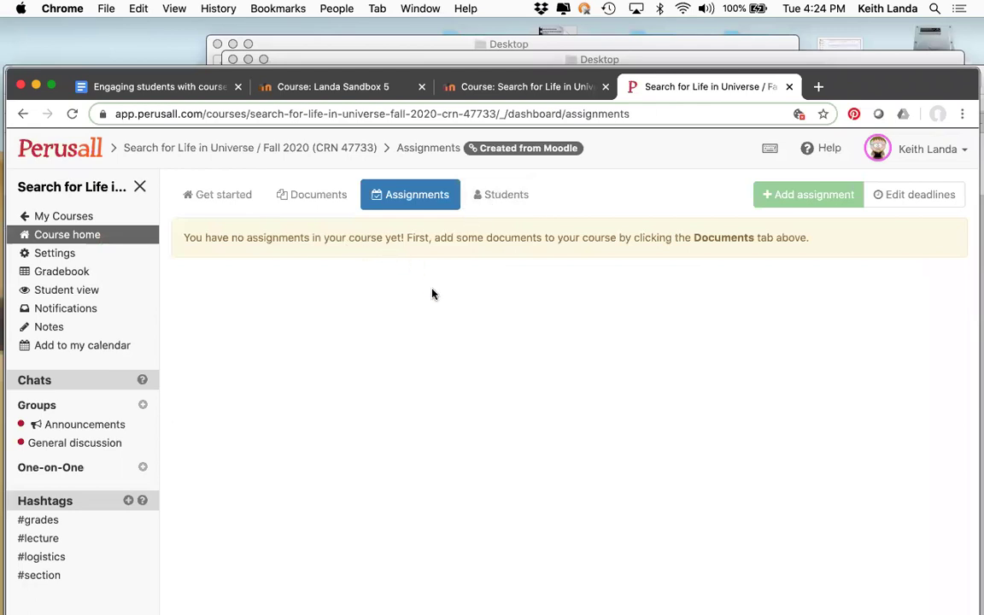
{"action": "left_click", "coordinate": [147, 89]}
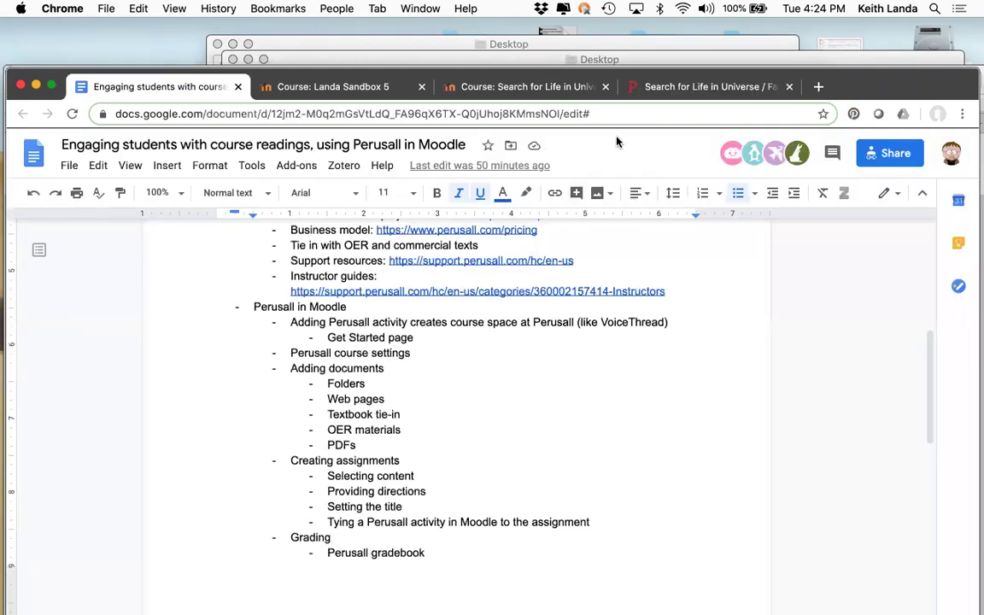
{"action": "left_click", "coordinate": [683, 89]}
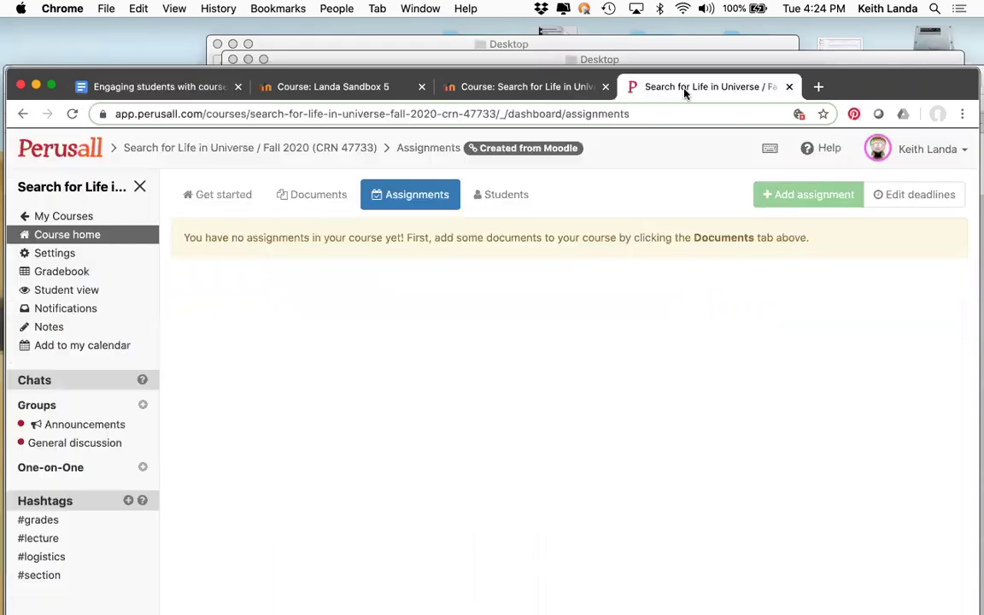
Review the general course settings, including score release and the welcome message for students, and the instructor access settings.
{"action": "left_click", "coordinate": [65, 254]}
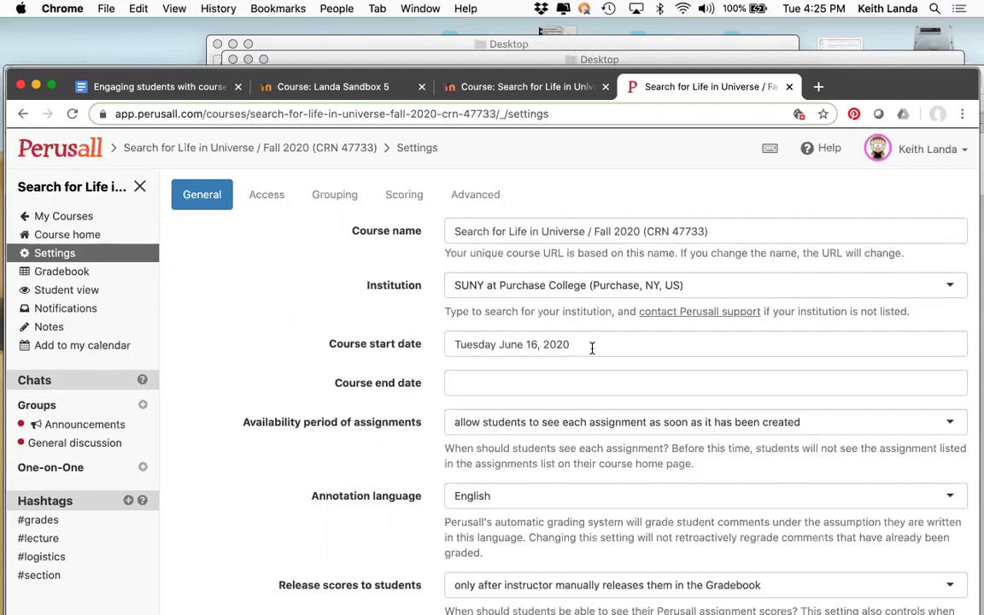
{"action": "scroll", "coordinate": [506, 385], "scroll_direction": "down", "scroll_amount": 5}
{"action": "scroll", "coordinate": [508, 390], "scroll_direction": "down", "scroll_amount": 3}
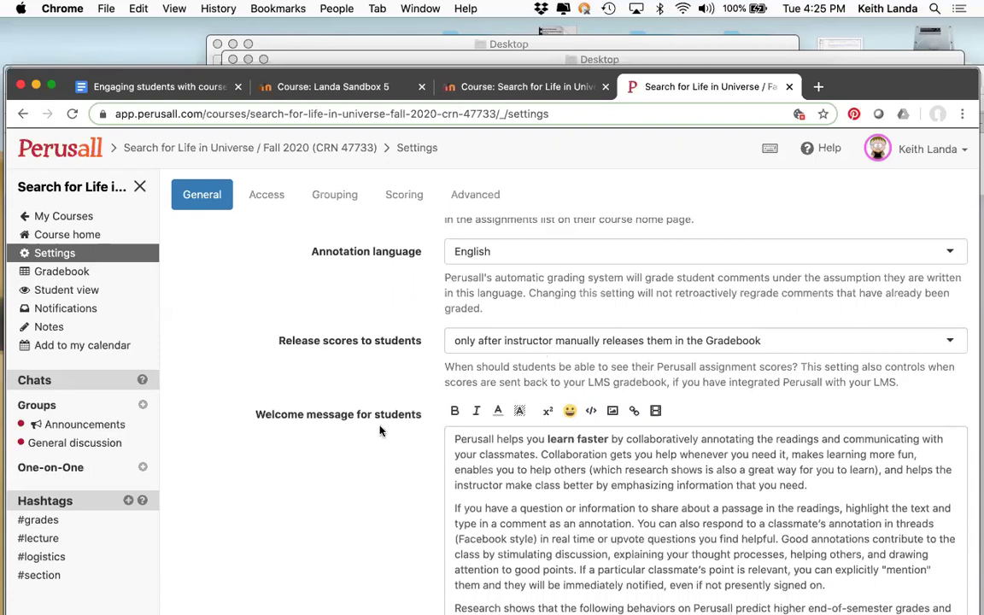
{"action": "scroll", "coordinate": [369, 445], "scroll_direction": "down", "scroll_amount": 4}
{"action": "scroll", "coordinate": [620, 461], "scroll_direction": "down", "scroll_amount": 1}
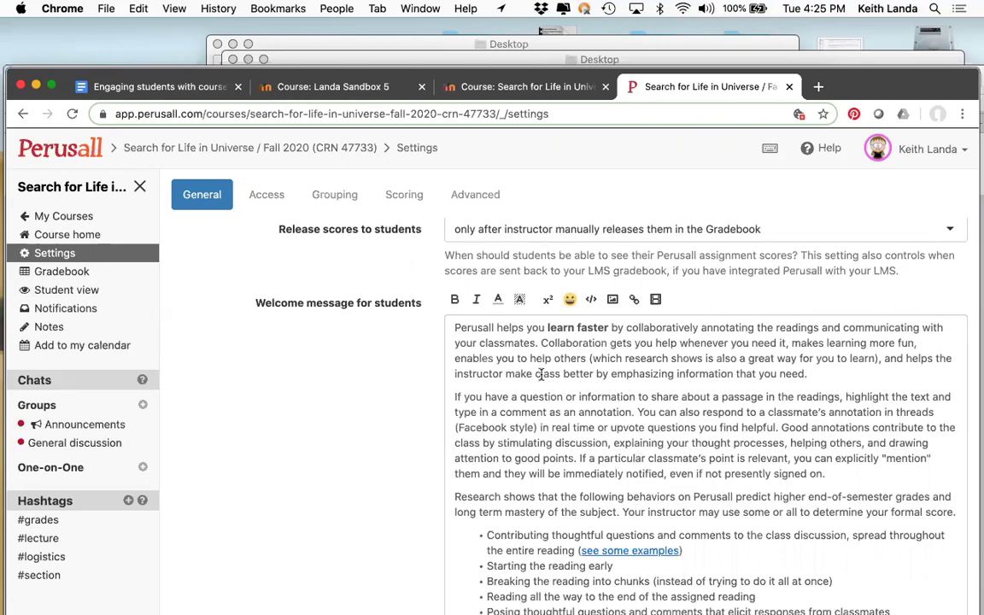
{"action": "scroll", "coordinate": [734, 418], "scroll_direction": "down", "scroll_amount": 1}
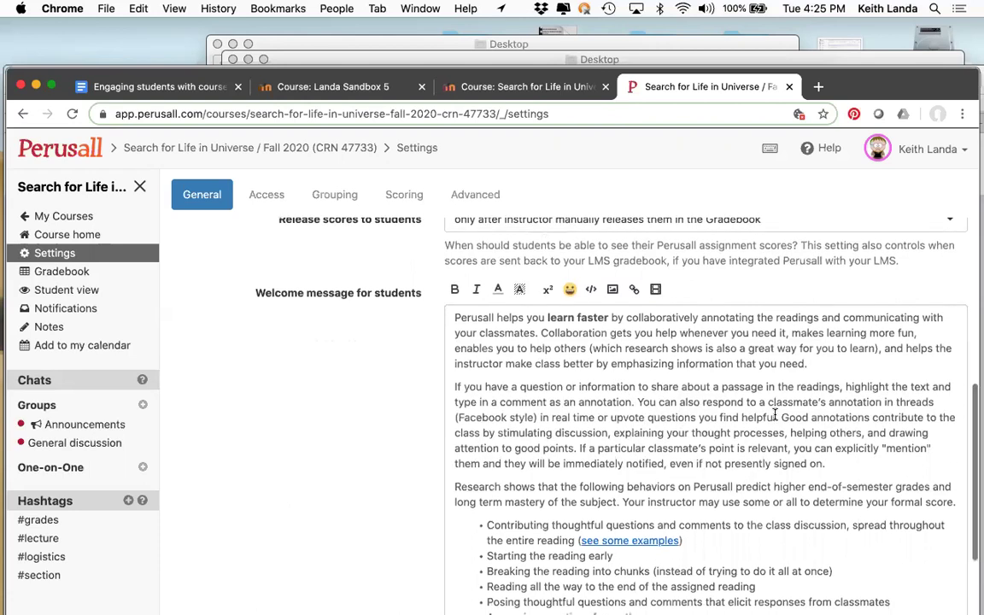
{"action": "scroll", "coordinate": [775, 416], "scroll_direction": "up", "scroll_amount": 3}
{"action": "scroll", "coordinate": [775, 416], "scroll_direction": "down", "scroll_amount": 2}
{"action": "scroll", "coordinate": [774, 416], "scroll_direction": "down", "scroll_amount": 5}
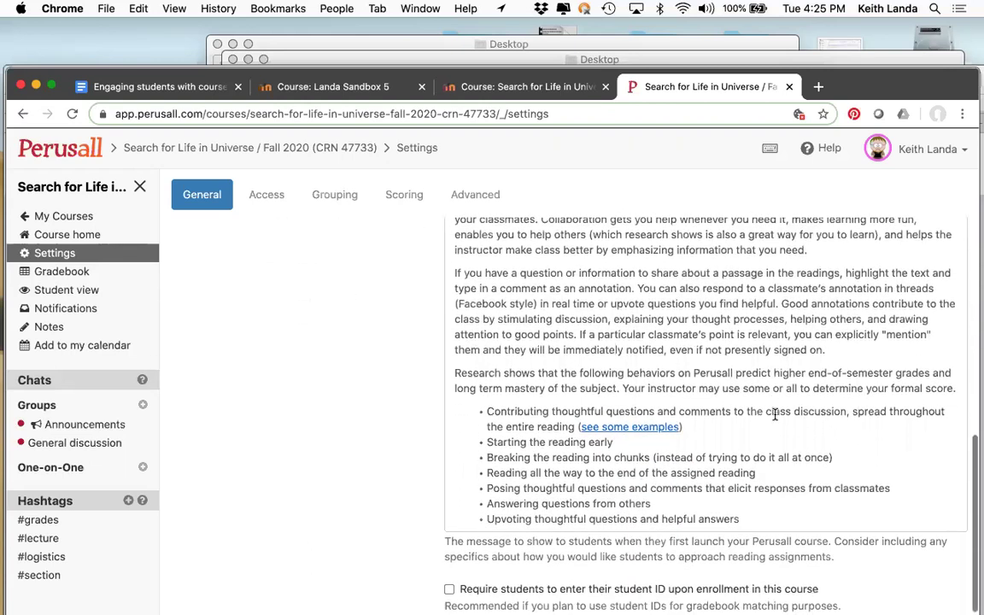
{"action": "scroll", "coordinate": [775, 416], "scroll_direction": "up", "scroll_amount": 3}
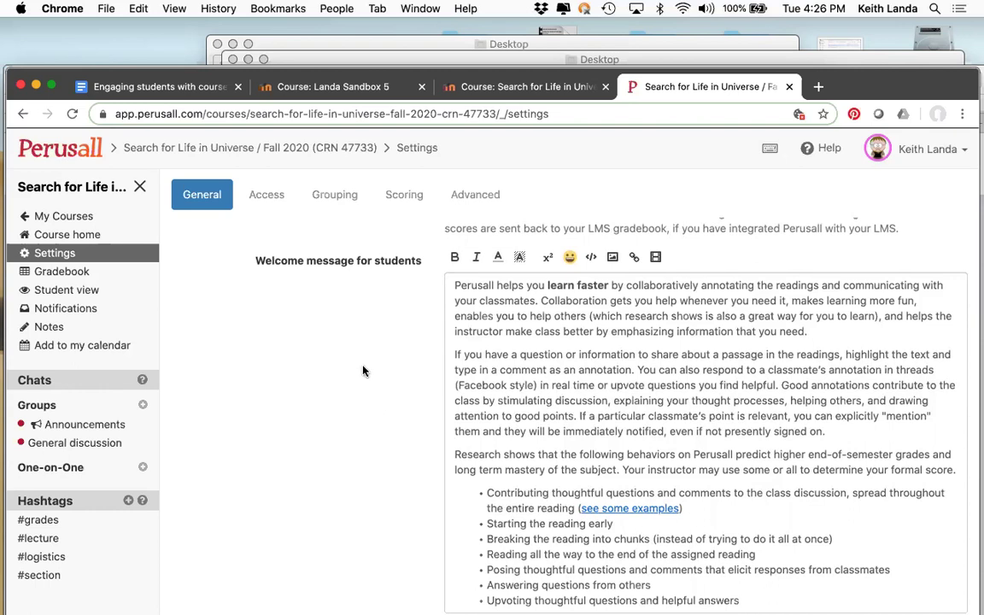
{"action": "scroll", "coordinate": [366, 374], "scroll_direction": "down", "scroll_amount": 3}
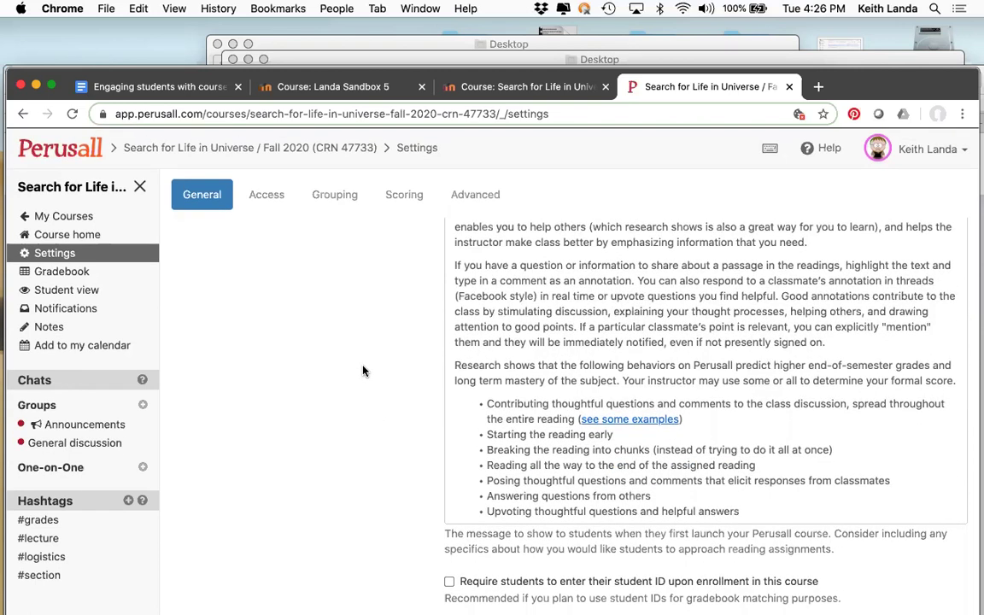
{"action": "scroll", "coordinate": [363, 370], "scroll_direction": "up", "scroll_amount": 6}
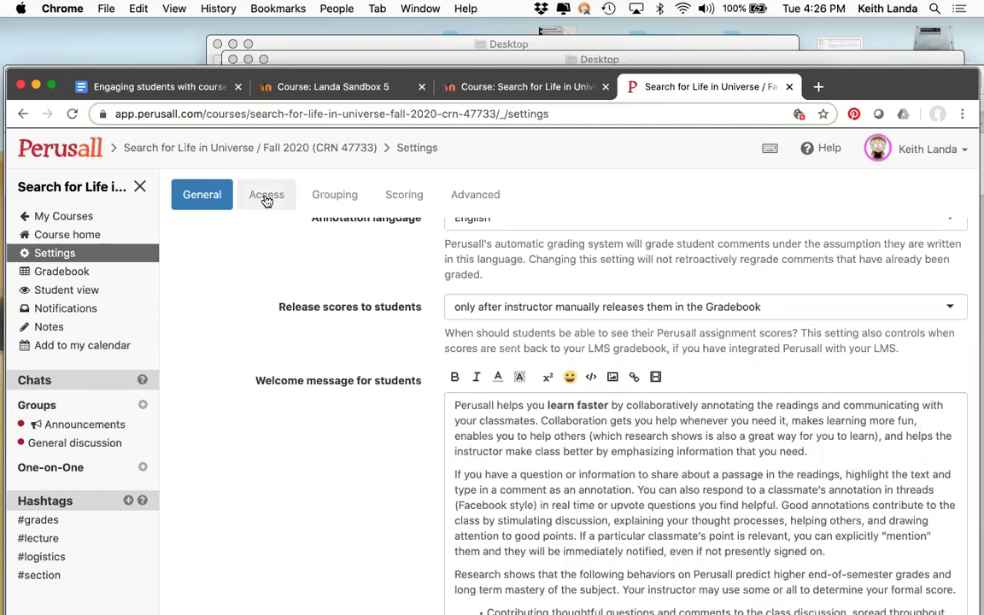
{"action": "left_click", "coordinate": [267, 195]}
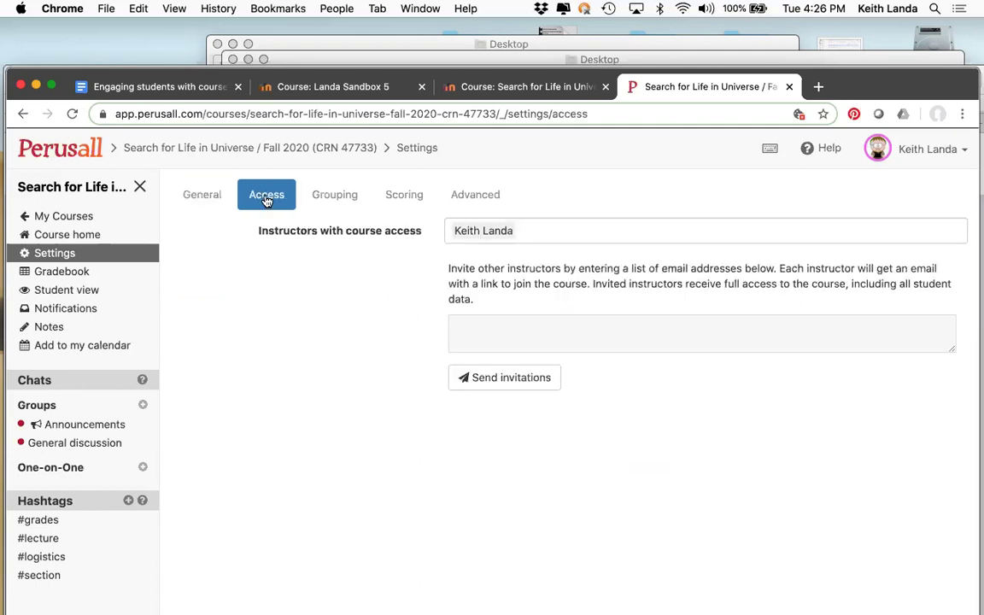
Set the enrollment estimate to 60 and the target group size to 10 in the course's grouping settings.
{"action": "left_click", "coordinate": [335, 196]}
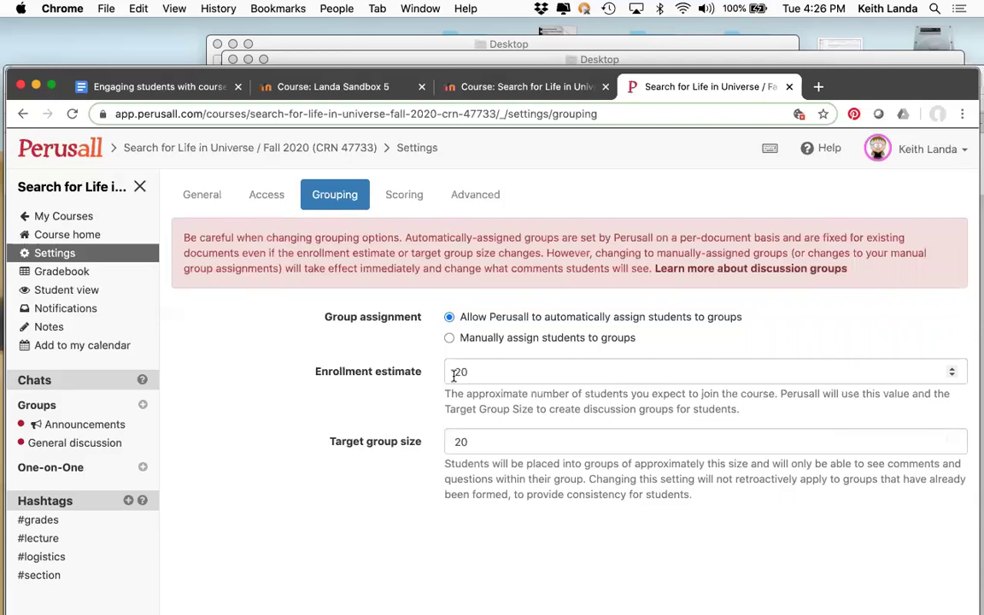
{"action": "left_click", "coordinate": [494, 373]}
{"action": "key", "text": "BackSpace"}
{"action": "key", "text": "BackSpace"}
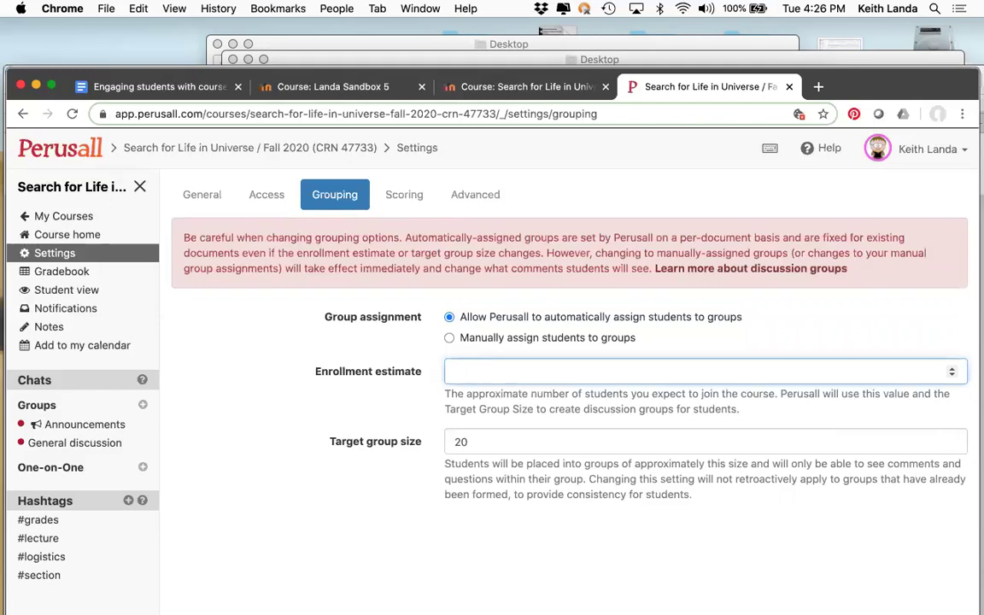
{"action": "type", "text": "60"}
{"action": "key", "text": "Tab"}
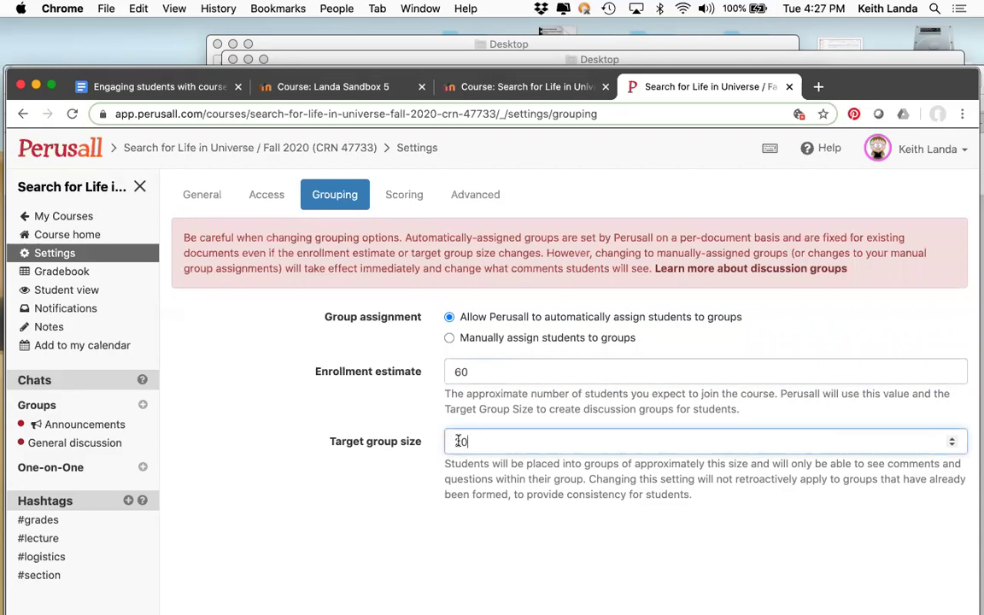
{"action": "type", "text": "10"}
{"action": "scroll", "coordinate": [357, 492], "scroll_direction": "down", "scroll_amount": 1}
{"action": "scroll", "coordinate": [357, 492], "scroll_direction": "up", "scroll_amount": 1}
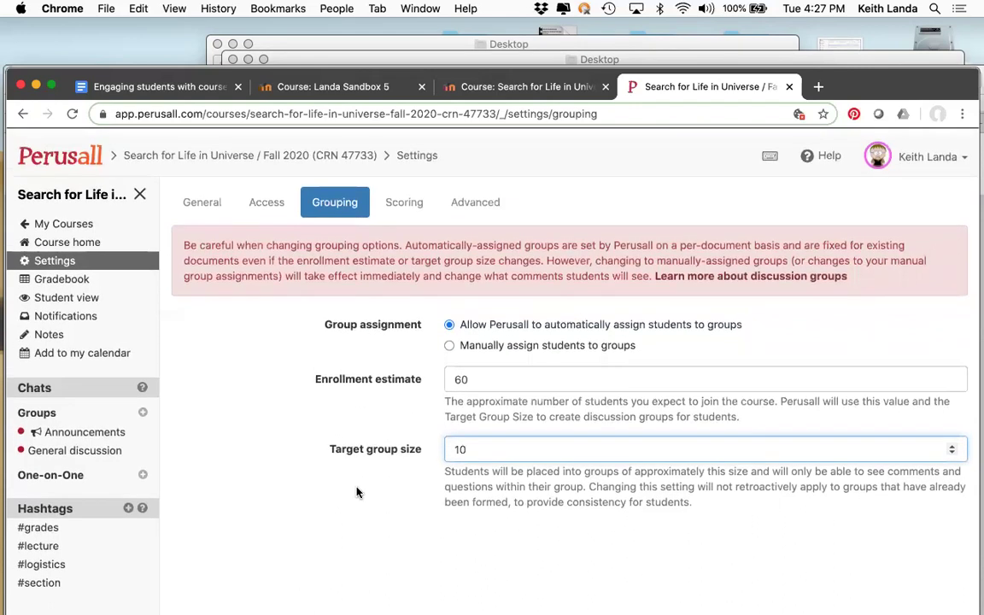
{"action": "key", "text": "super+minus"}
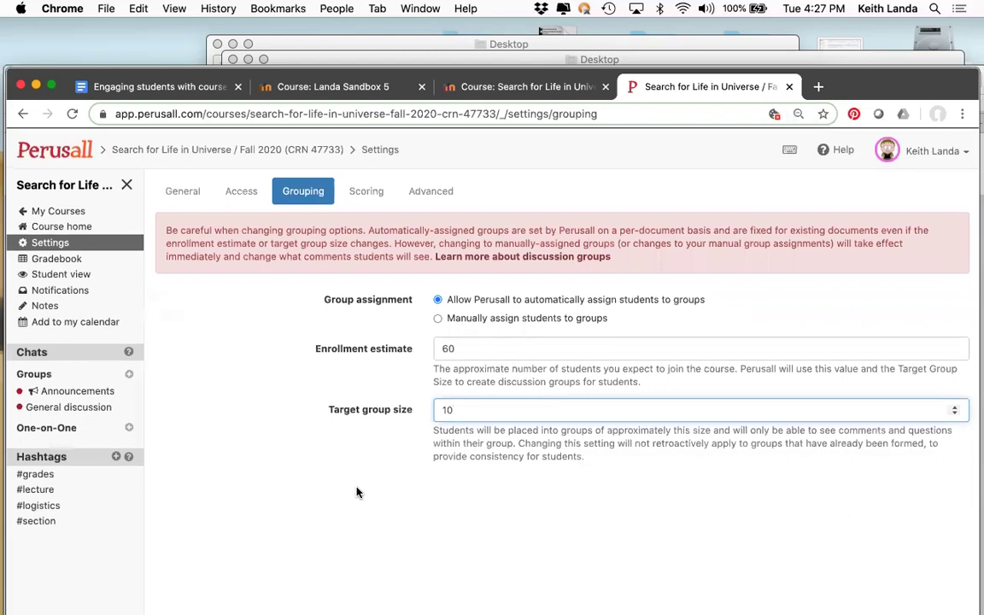
Examine the course's scoring settings, including the presets, annotation content component, quality point values, reply window and late annotation period.
{"action": "left_click", "coordinate": [374, 188]}
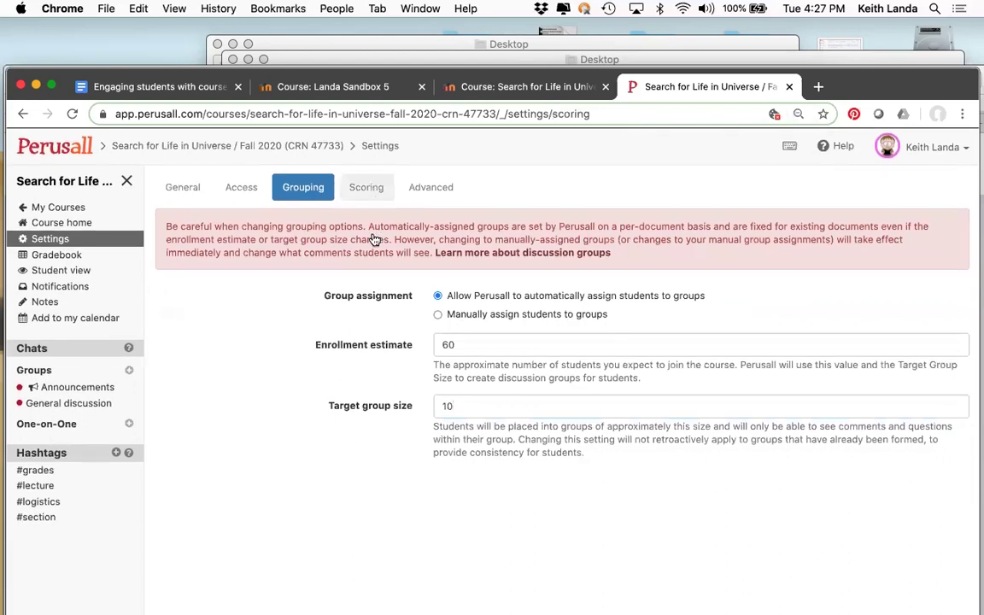
{"action": "key", "text": "super+equal"}
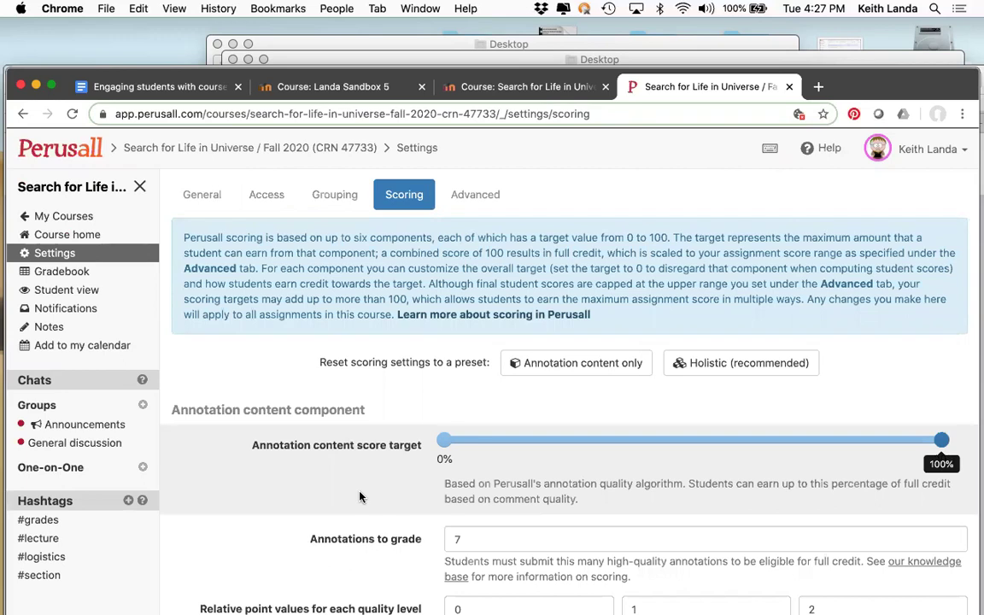
{"action": "scroll", "coordinate": [360, 496], "scroll_direction": "down", "scroll_amount": 1}
{"action": "scroll", "coordinate": [360, 496], "scroll_direction": "down", "scroll_amount": 5}
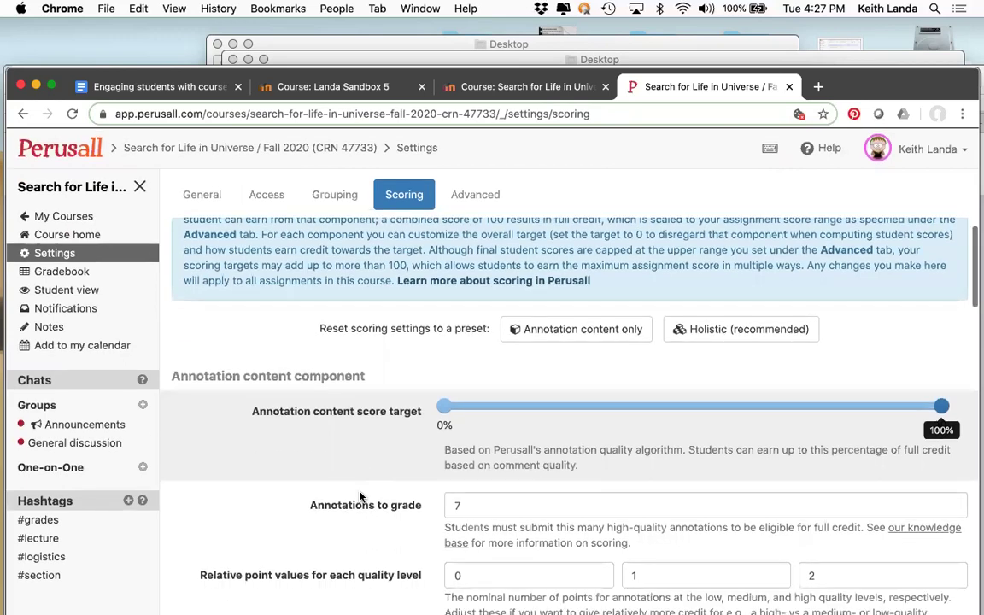
{"action": "scroll", "coordinate": [360, 497], "scroll_direction": "down", "scroll_amount": 3}
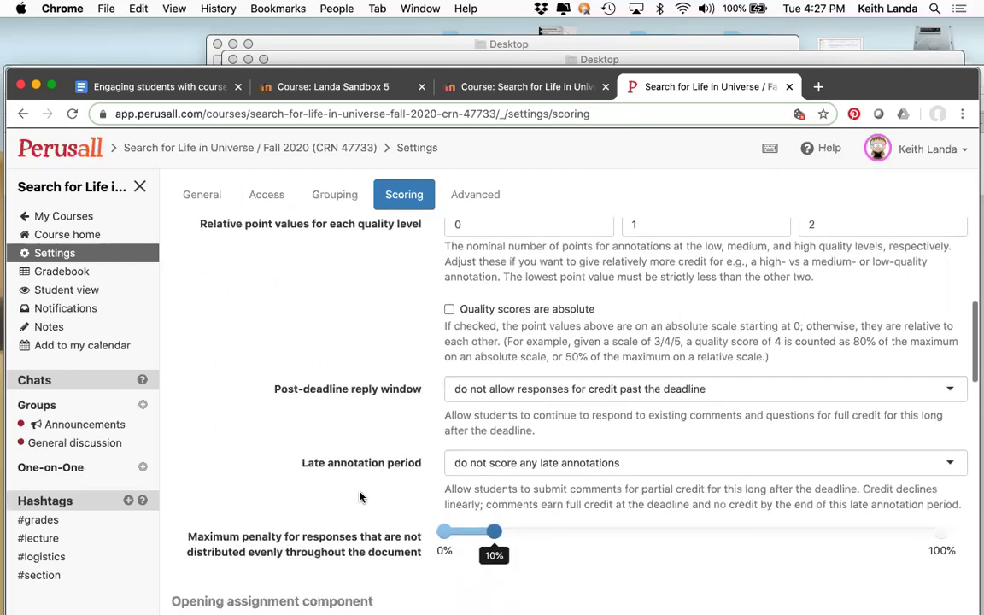
{"action": "scroll", "coordinate": [360, 496], "scroll_direction": "down", "scroll_amount": 1}
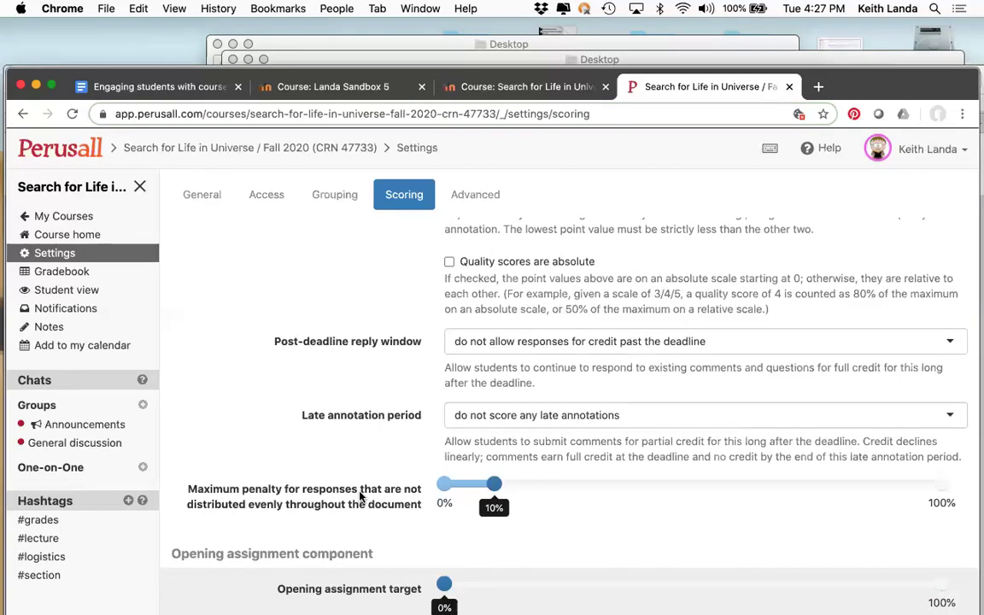
{"action": "scroll", "coordinate": [360, 497], "scroll_direction": "up", "scroll_amount": 5}
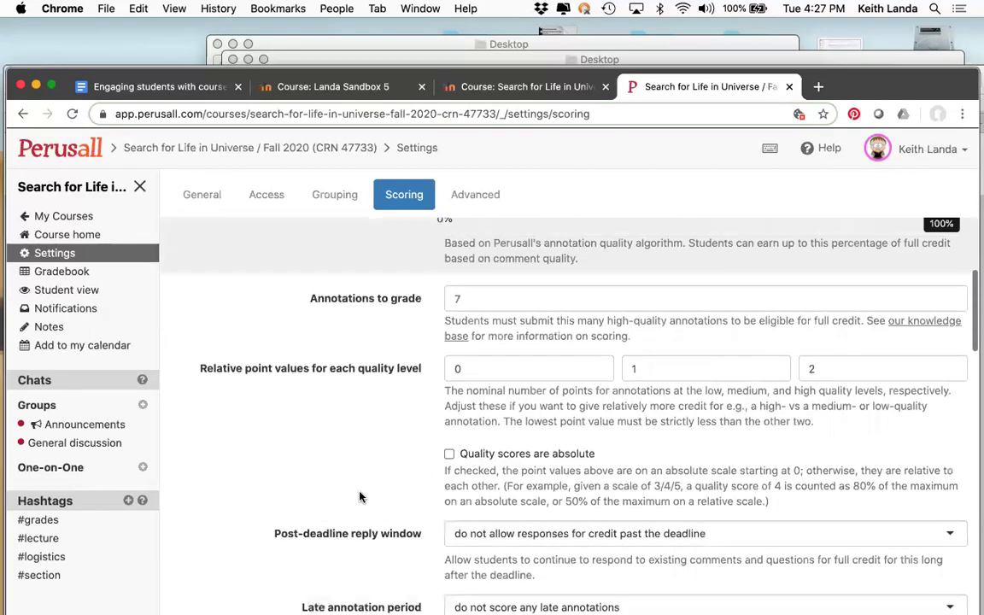
{"action": "scroll", "coordinate": [360, 497], "scroll_direction": "up", "scroll_amount": 2}
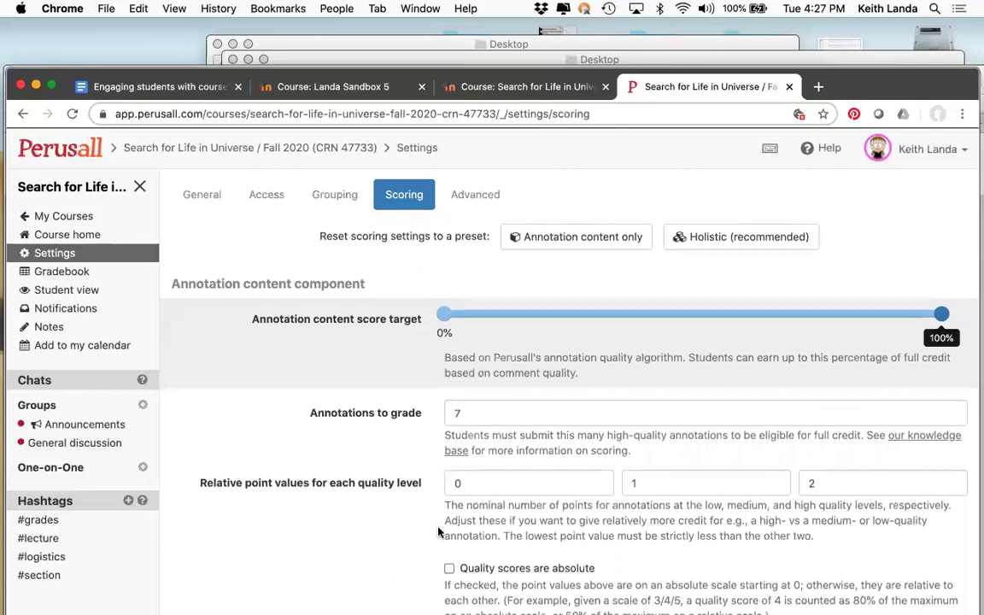
{"action": "scroll", "coordinate": [438, 530], "scroll_direction": "down", "scroll_amount": 2}
{"action": "scroll", "coordinate": [438, 531], "scroll_direction": "down", "scroll_amount": 1}
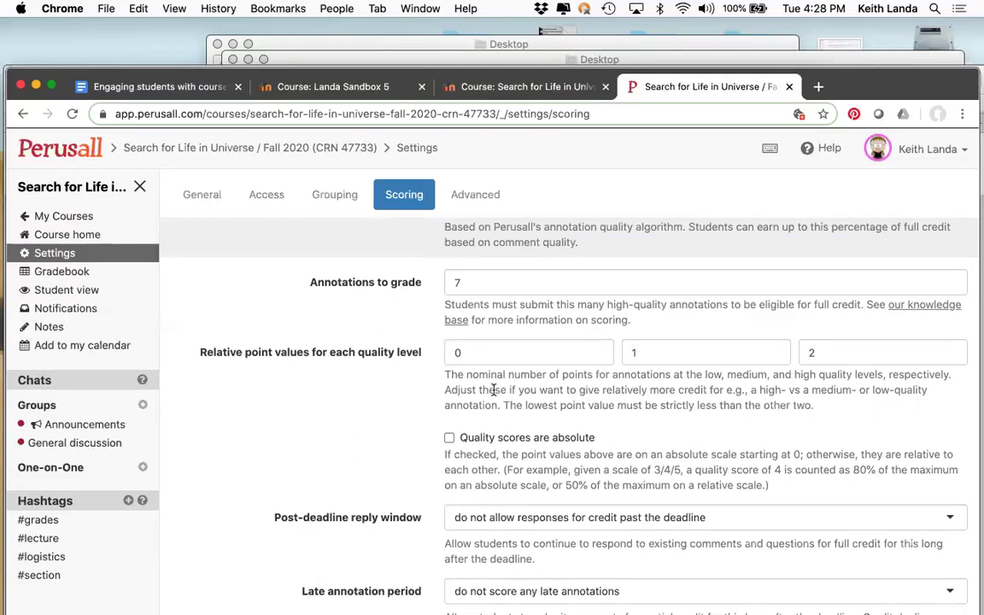
{"action": "scroll", "coordinate": [428, 419], "scroll_direction": "down", "scroll_amount": 5}
{"action": "scroll", "coordinate": [429, 418], "scroll_direction": "up", "scroll_amount": 5}
{"action": "scroll", "coordinate": [429, 419], "scroll_direction": "up", "scroll_amount": 5}
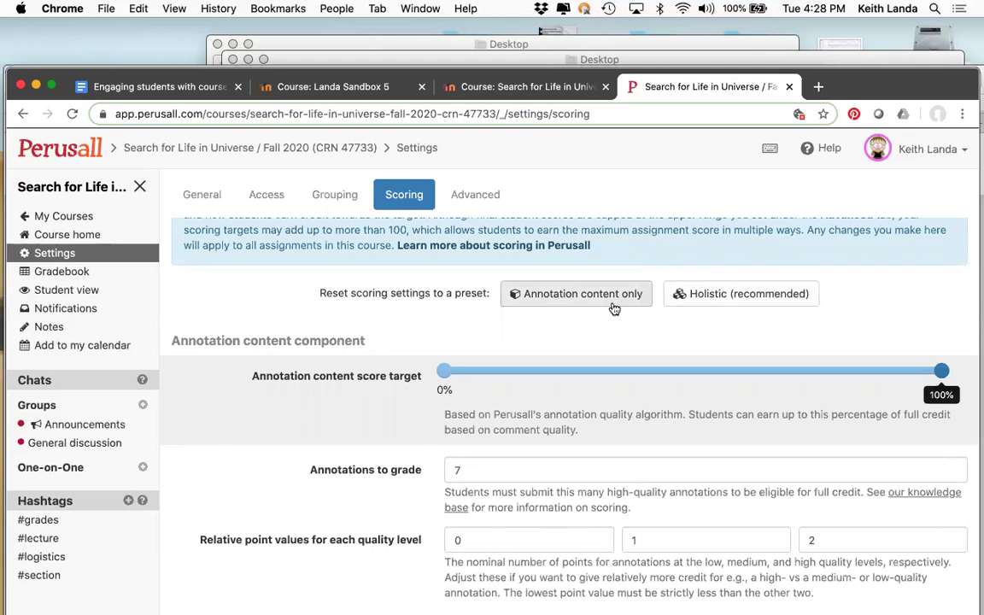
Set the number of annotations to grade to 5 in the annotation content component.
{"action": "double_click", "coordinate": [461, 470]}
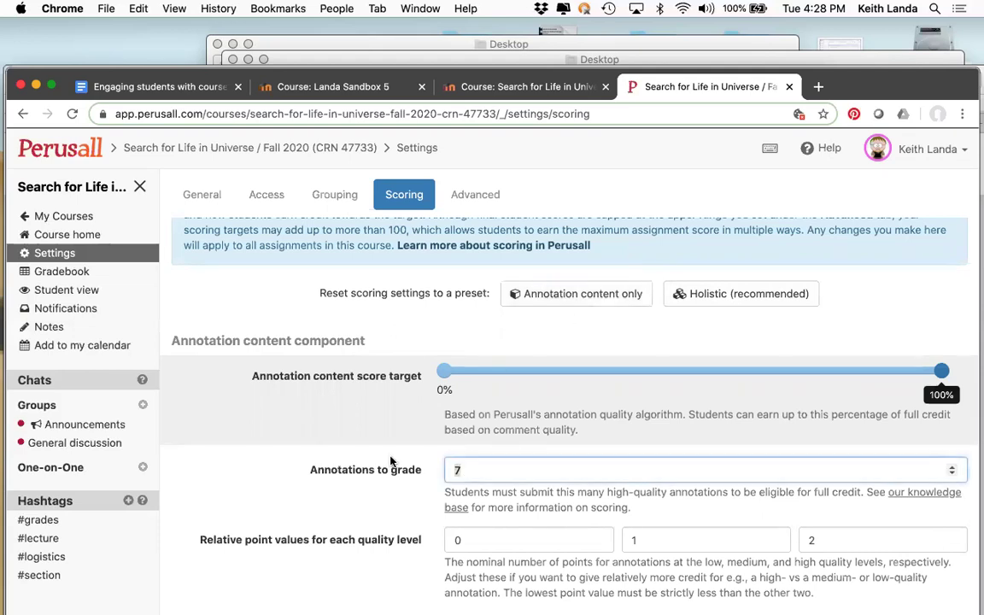
{"action": "type", "text": "5"}
{"action": "left_click", "coordinate": [291, 492]}
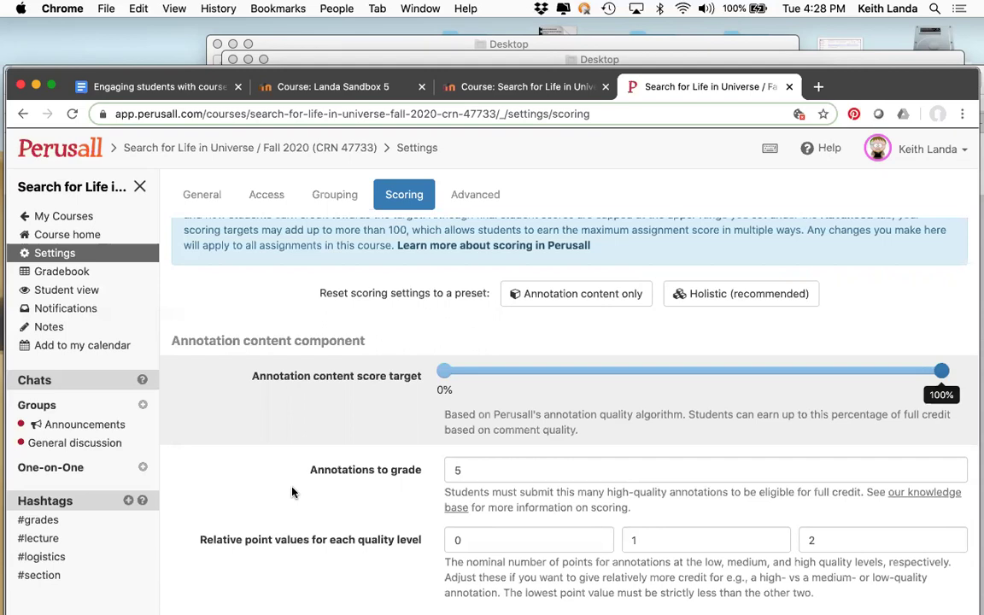
Reset the course's scoring settings to the Holistic (recommended) preset.
{"action": "scroll", "coordinate": [292, 493], "scroll_direction": "down", "scroll_amount": 5}
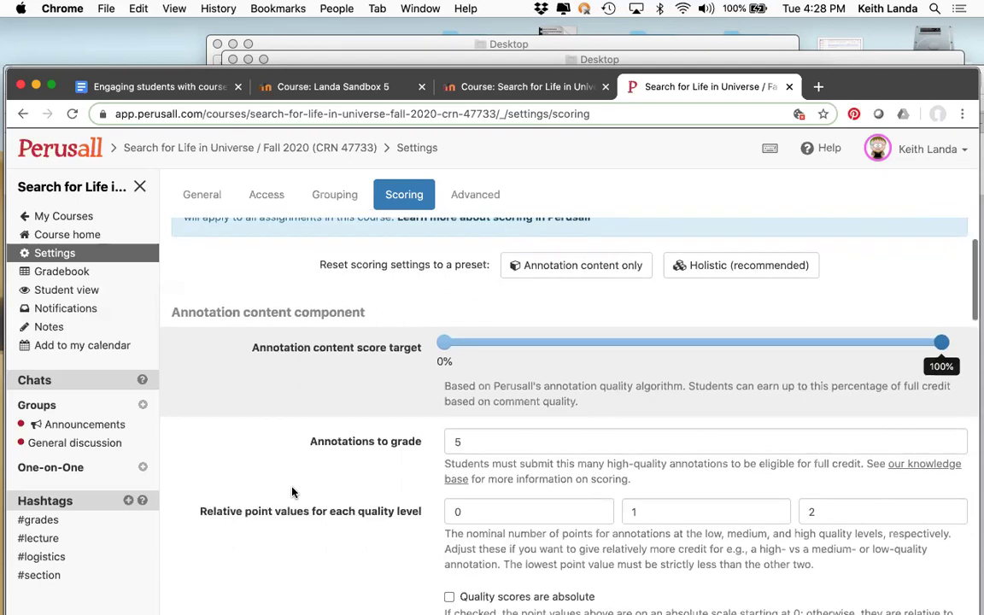
{"action": "scroll", "coordinate": [292, 493], "scroll_direction": "up", "scroll_amount": 2}
{"action": "scroll", "coordinate": [292, 492], "scroll_direction": "up", "scroll_amount": 2}
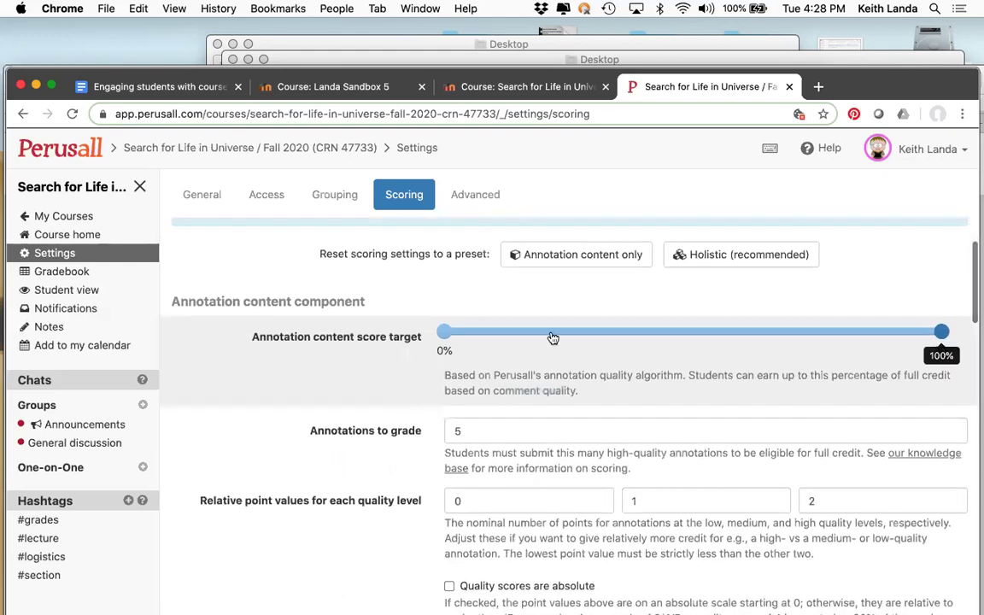
{"action": "left_click", "coordinate": [724, 254]}
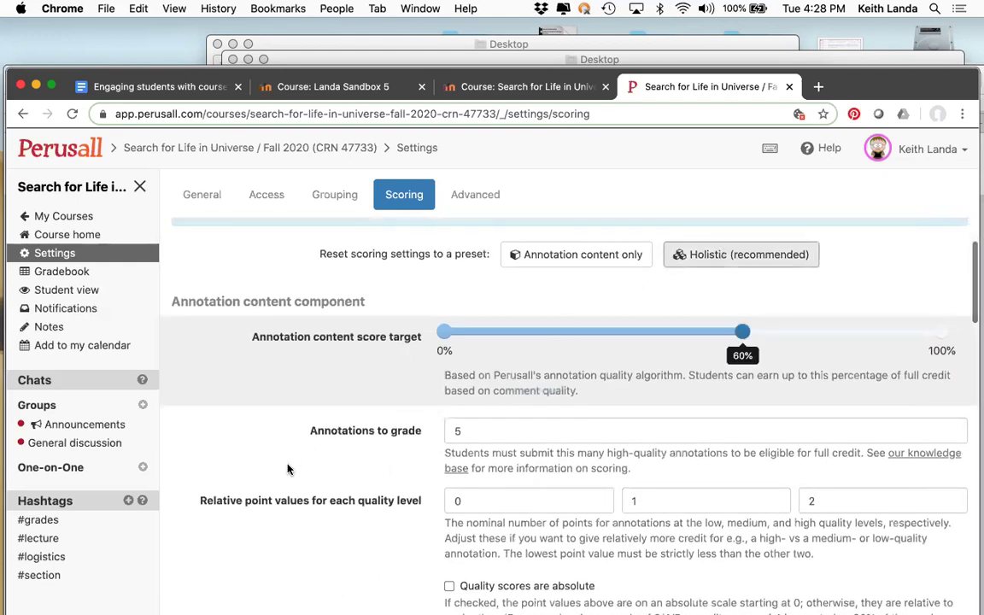
Examine the Holistic preset's targets and increments for opening assignments, reading, active reading time, getting responses and upvoting.
{"action": "scroll", "coordinate": [287, 468], "scroll_direction": "down", "scroll_amount": 8}
{"action": "scroll", "coordinate": [287, 468], "scroll_direction": "down", "scroll_amount": 2}
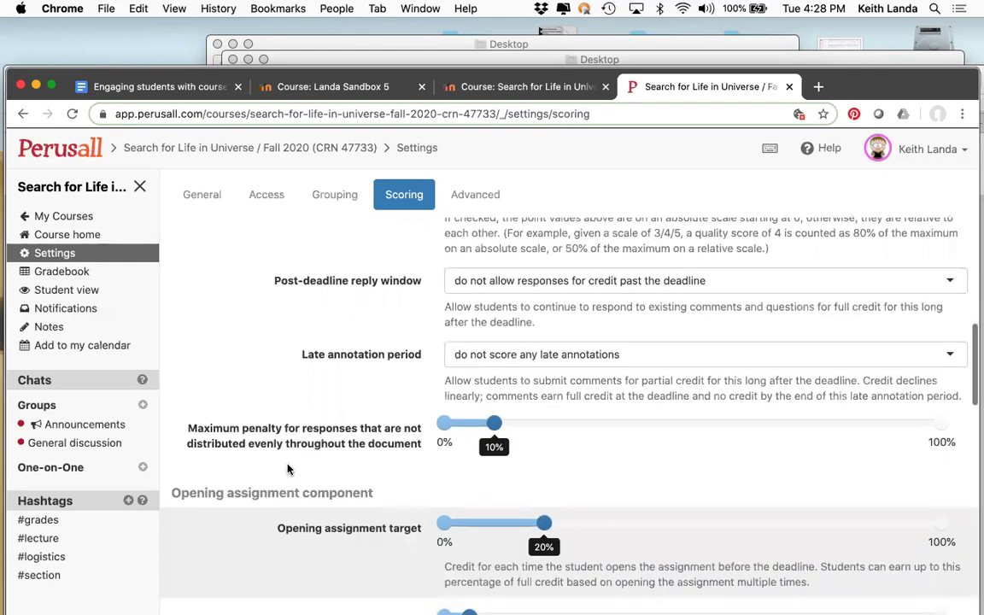
{"action": "scroll", "coordinate": [287, 468], "scroll_direction": "down", "scroll_amount": 2}
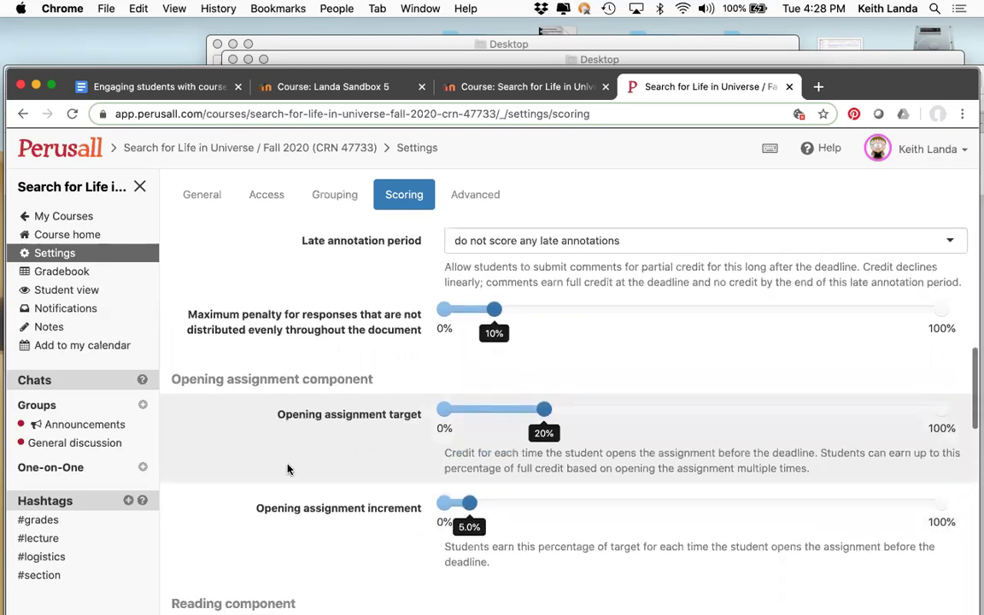
{"action": "scroll", "coordinate": [287, 468], "scroll_direction": "down", "scroll_amount": 4}
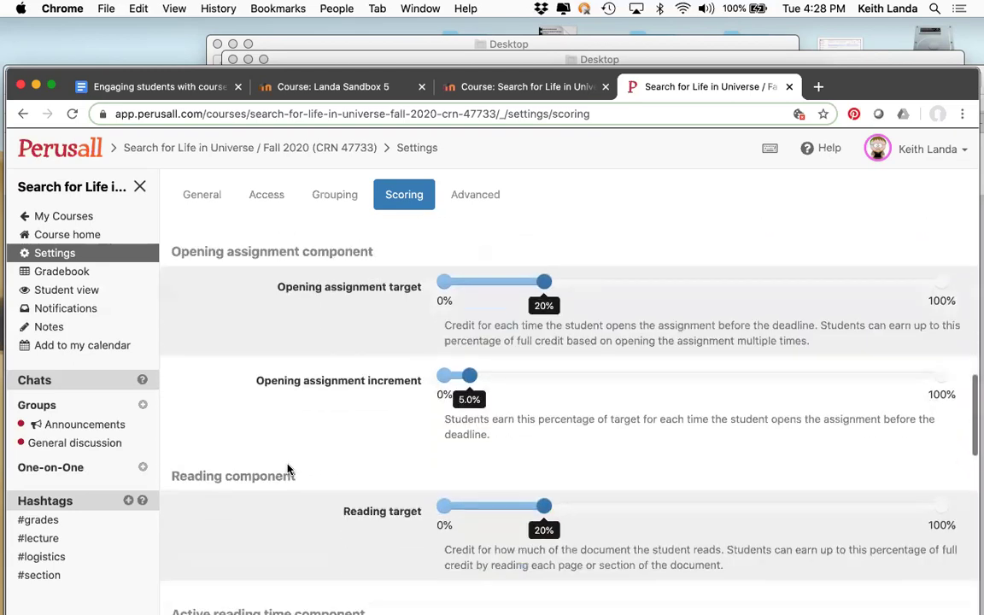
{"action": "scroll", "coordinate": [287, 468], "scroll_direction": "down", "scroll_amount": 4}
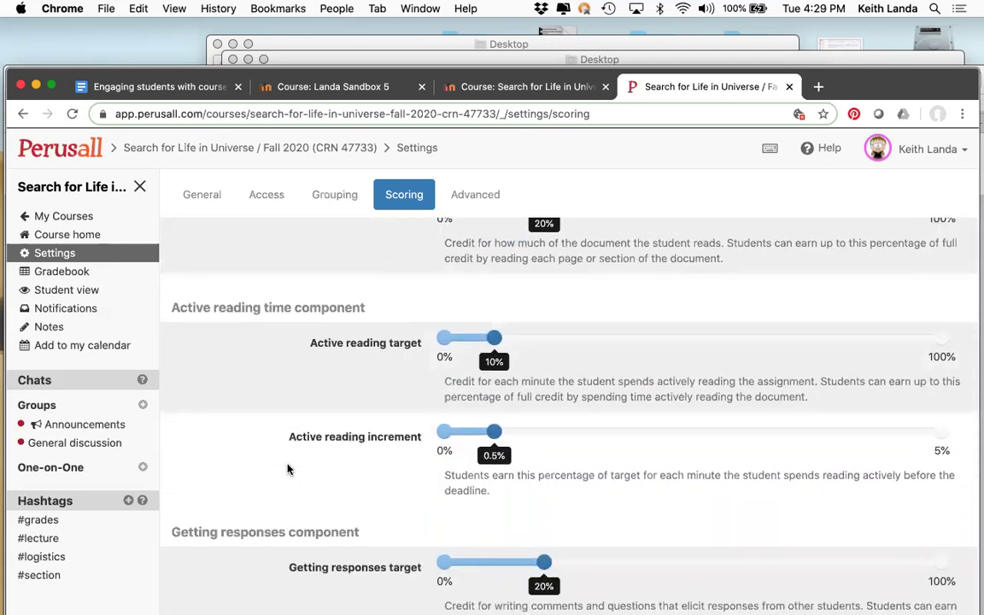
{"action": "scroll", "coordinate": [288, 469], "scroll_direction": "down", "scroll_amount": 3}
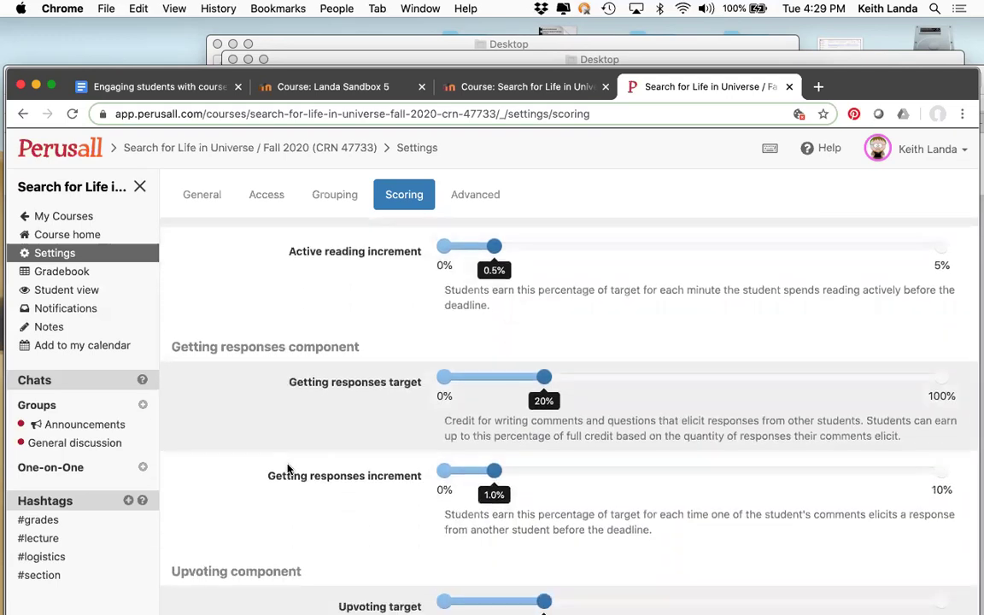
{"action": "scroll", "coordinate": [288, 469], "scroll_direction": "down", "scroll_amount": 3}
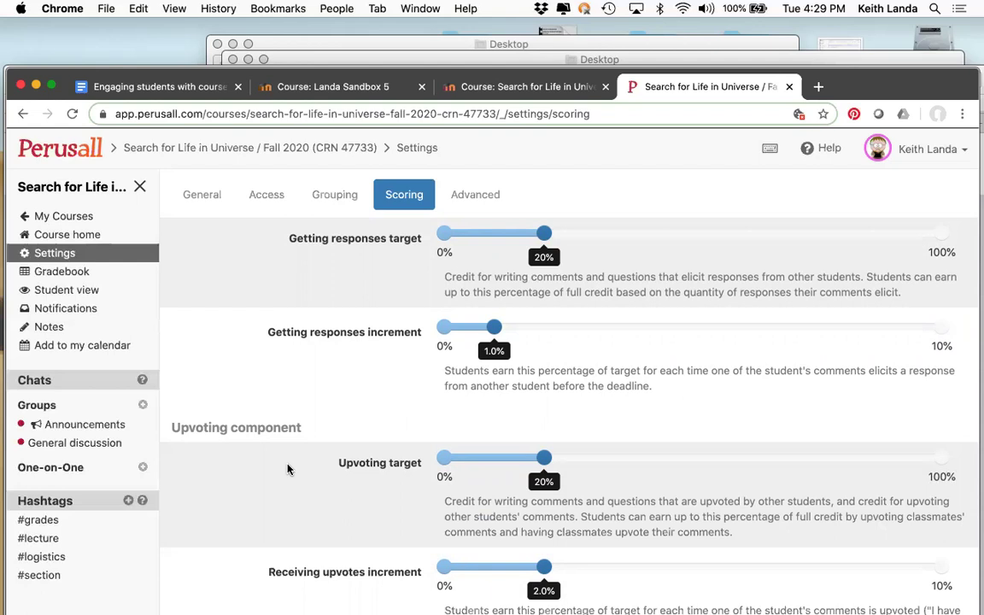
{"action": "scroll", "coordinate": [389, 425], "scroll_direction": "up", "scroll_amount": 6}
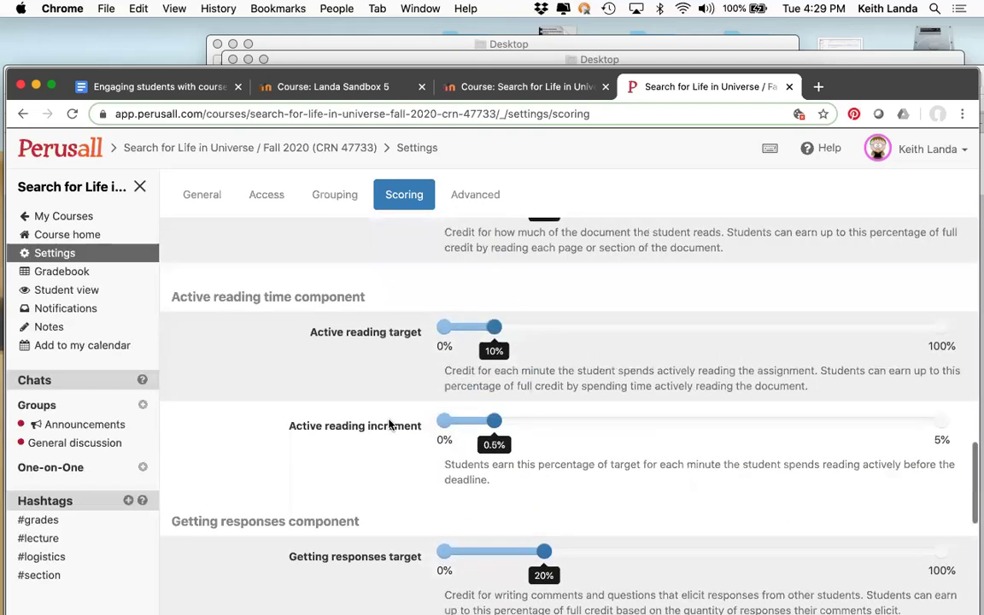
{"action": "scroll", "coordinate": [389, 425], "scroll_direction": "up", "scroll_amount": 4}
{"action": "scroll", "coordinate": [389, 424], "scroll_direction": "up", "scroll_amount": 7}
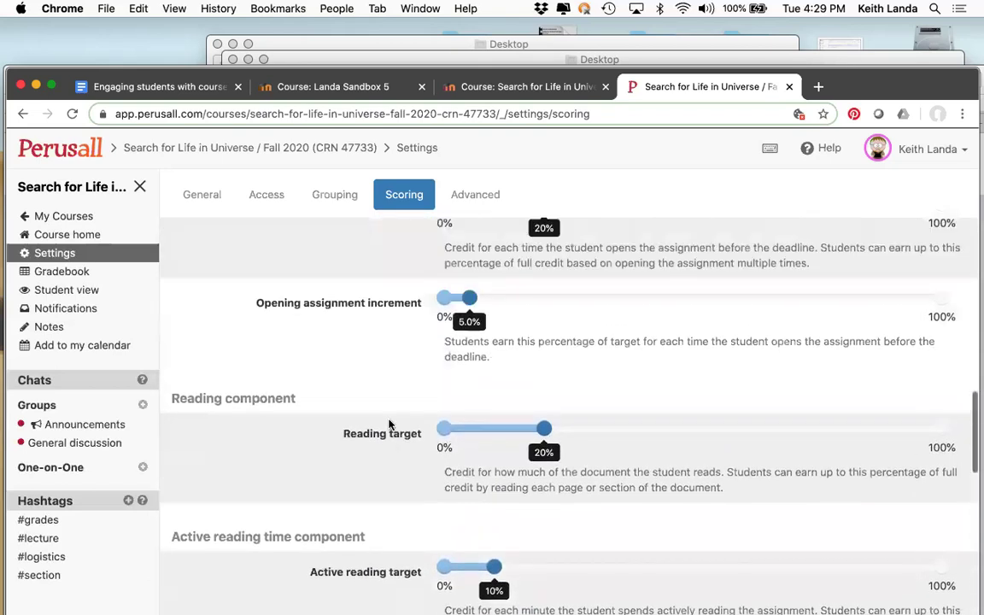
{"action": "scroll", "coordinate": [389, 425], "scroll_direction": "up", "scroll_amount": 14}
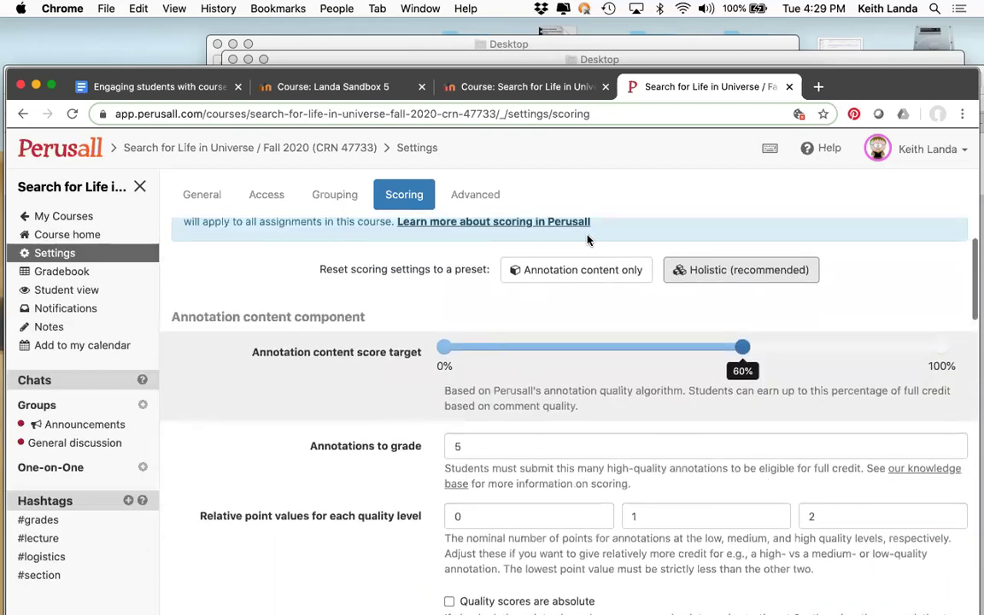
Reset the scoring settings to the Annotation content only preset and check the targets of the scoring components.
{"action": "left_click", "coordinate": [582, 272]}
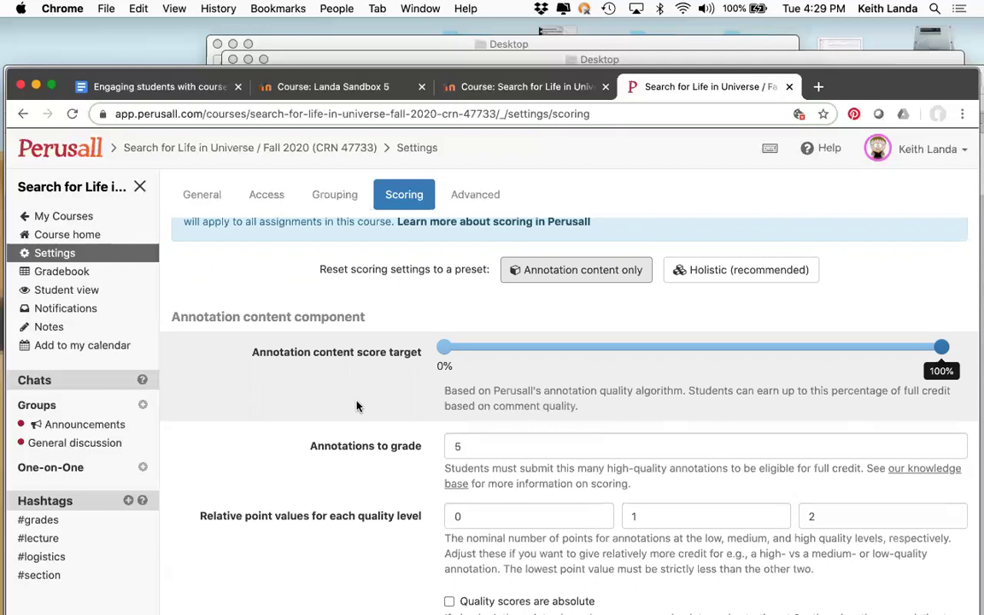
{"action": "scroll", "coordinate": [358, 407], "scroll_direction": "down", "scroll_amount": 3}
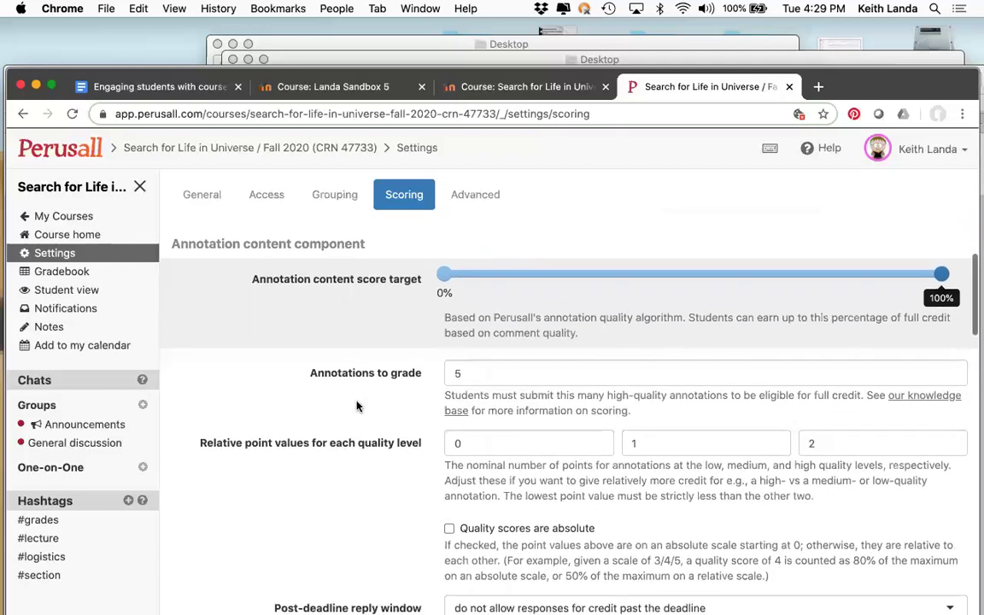
{"action": "scroll", "coordinate": [357, 406], "scroll_direction": "up", "scroll_amount": 3}
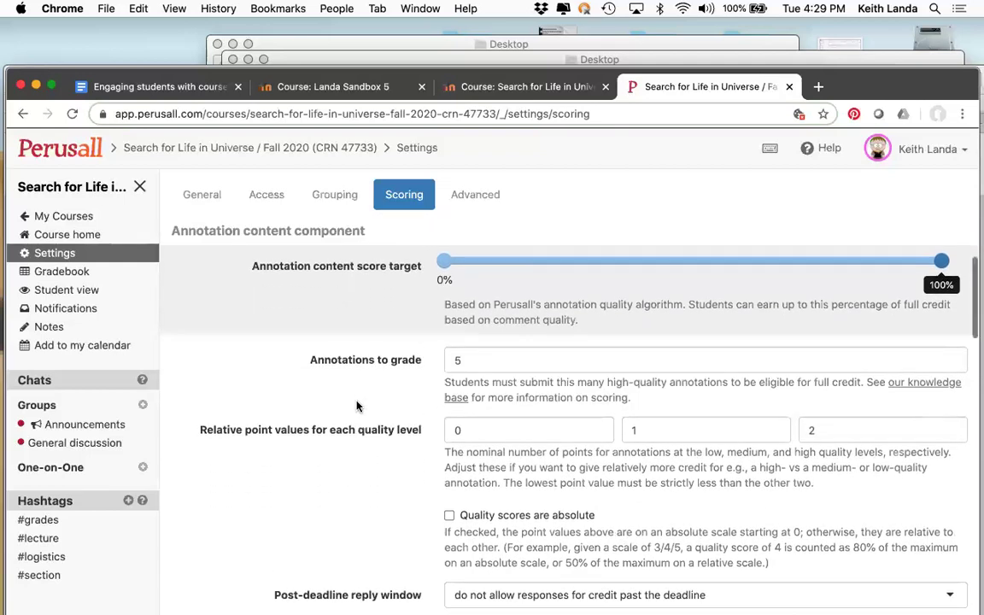
{"action": "scroll", "coordinate": [357, 407], "scroll_direction": "up", "scroll_amount": 1}
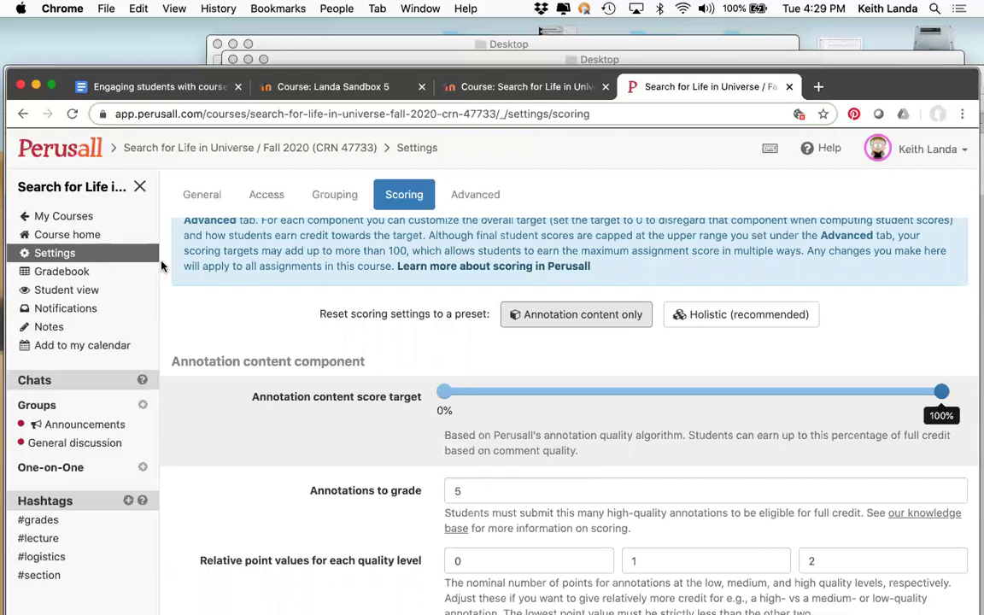
{"action": "scroll", "coordinate": [275, 526], "scroll_direction": "up", "scroll_amount": 1}
{"action": "scroll", "coordinate": [275, 526], "scroll_direction": "down", "scroll_amount": 10}
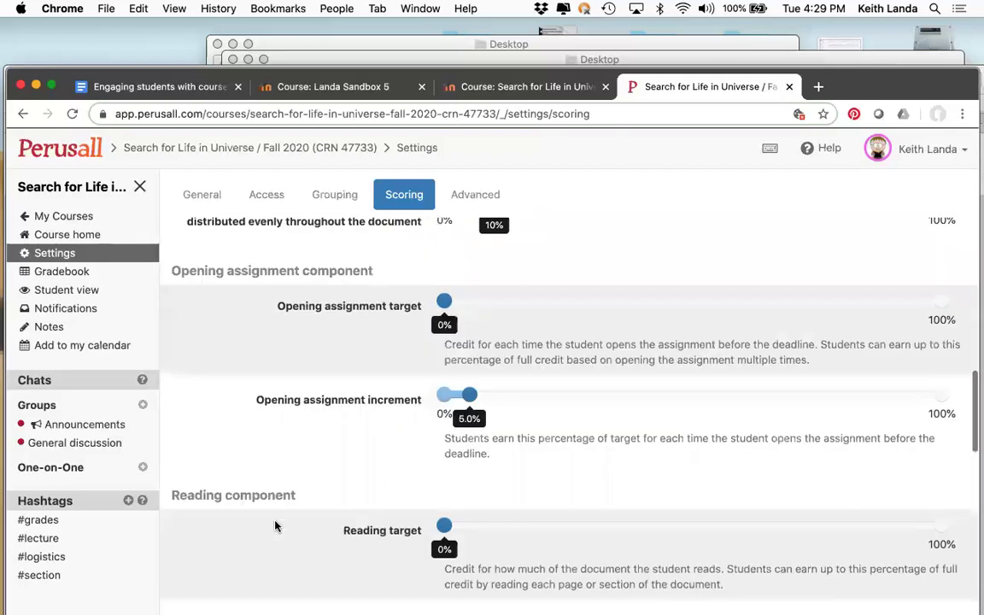
{"action": "scroll", "coordinate": [274, 527], "scroll_direction": "up", "scroll_amount": 10}
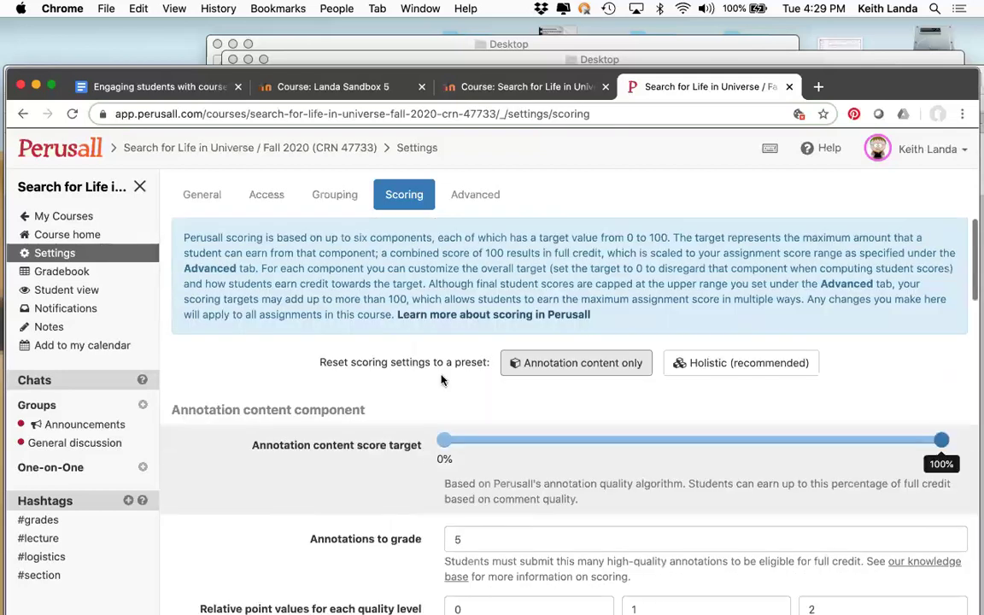
Check the assignment score range in the advanced settings, and reapply the Annotation content only preset in the scoring settings.
{"action": "left_click", "coordinate": [484, 200]}
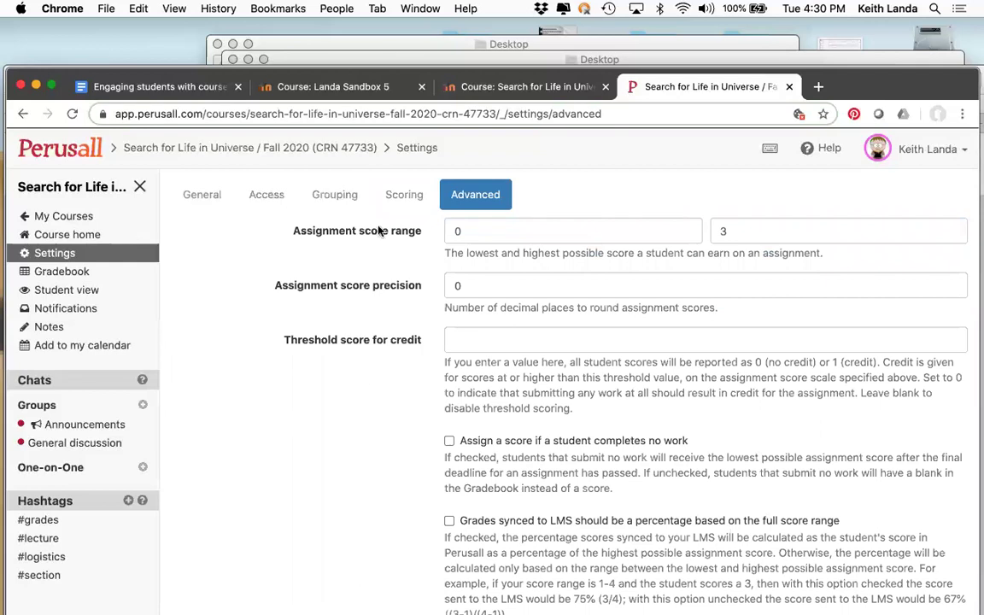
{"action": "left_click", "coordinate": [404, 195]}
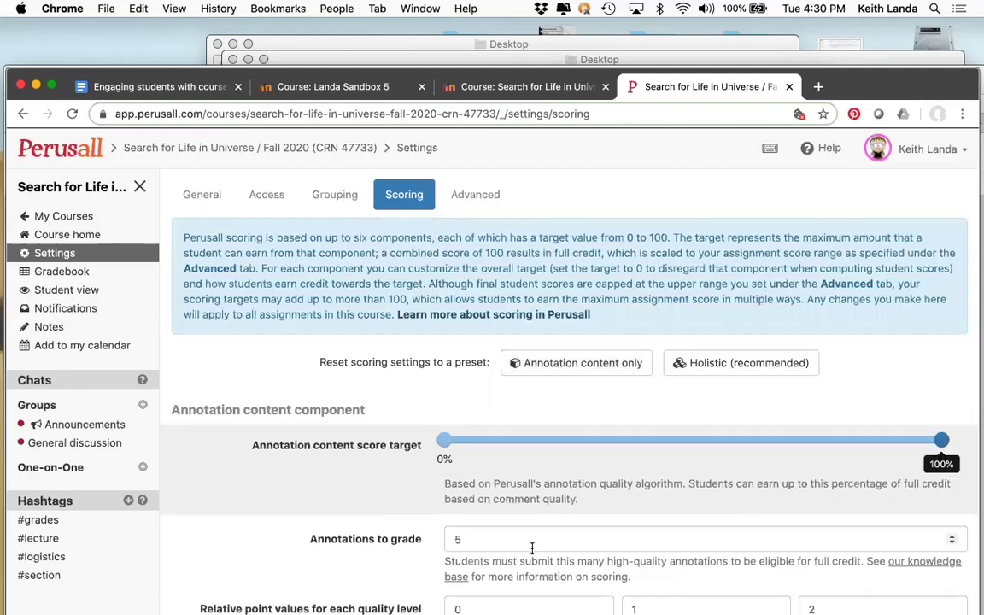
{"action": "left_click", "coordinate": [563, 375]}
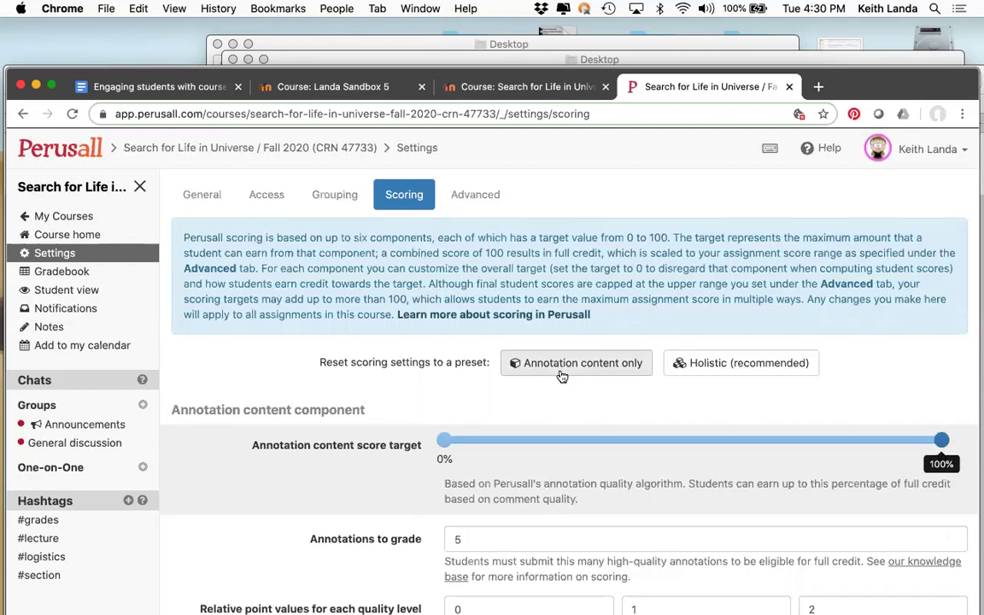
{"action": "scroll", "coordinate": [505, 534], "scroll_direction": "down", "scroll_amount": 3}
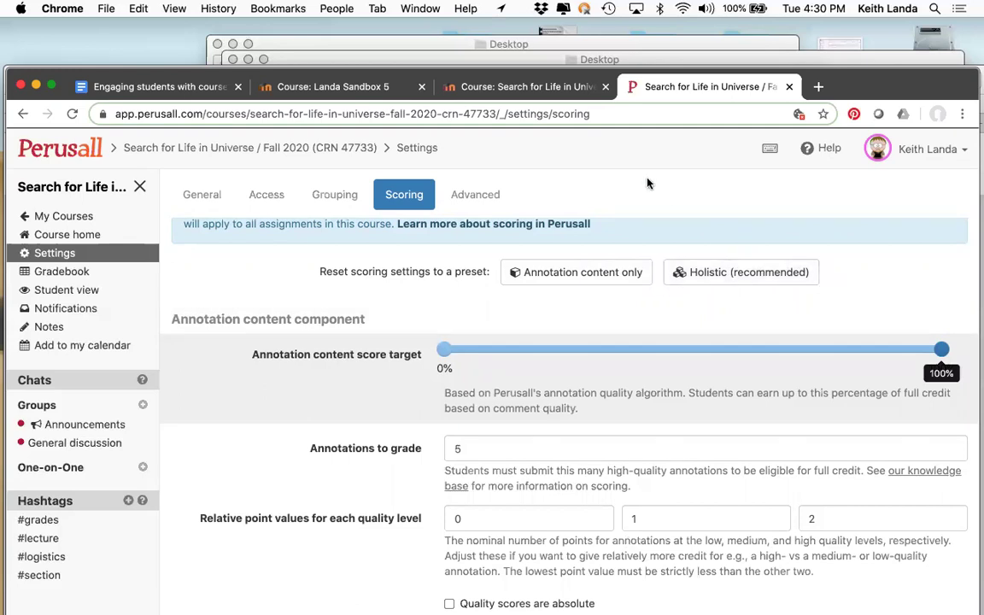
Look over the student welcome message in the general settings and return to the course home page.
{"action": "left_click", "coordinate": [192, 193]}
{"action": "scroll", "coordinate": [288, 389], "scroll_direction": "down", "scroll_amount": 5}
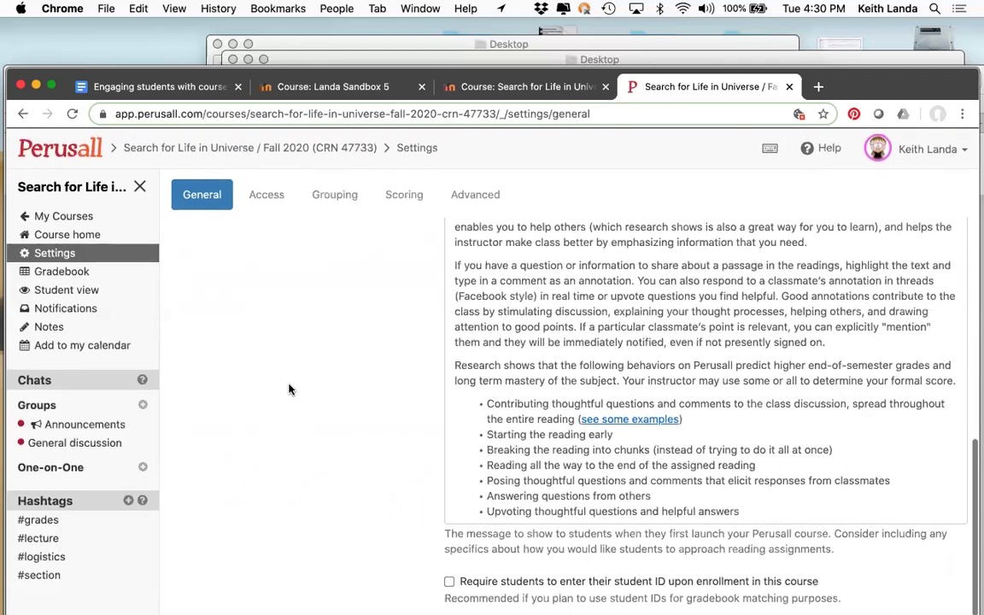
{"action": "scroll", "coordinate": [130, 317], "scroll_direction": "up", "scroll_amount": 2}
{"action": "left_click", "coordinate": [78, 233]}
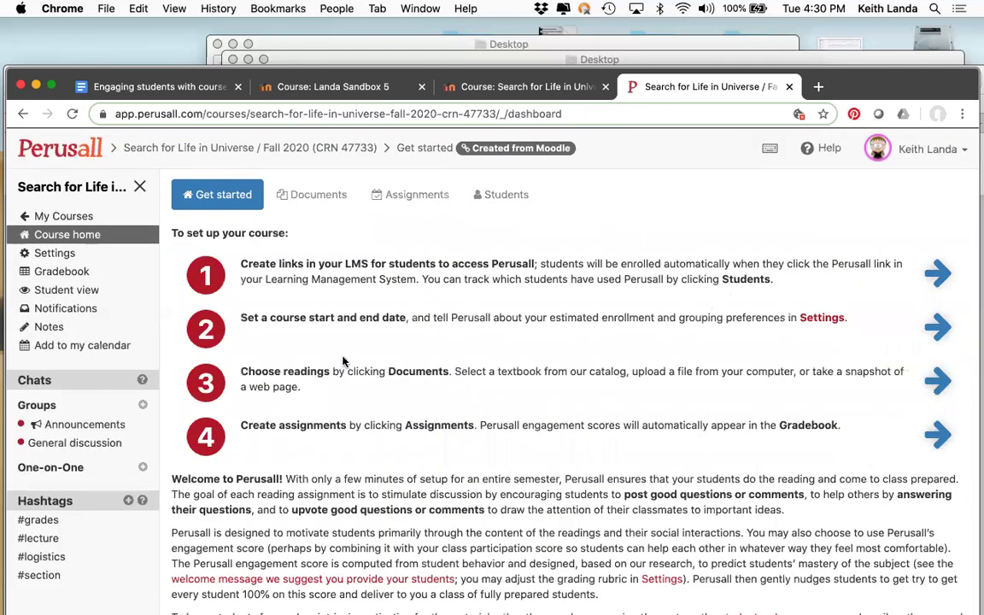
Check the session outline in the Google Docs document and the Moodle course page, and return to the Perusall course home.
{"action": "left_click", "coordinate": [173, 88]}
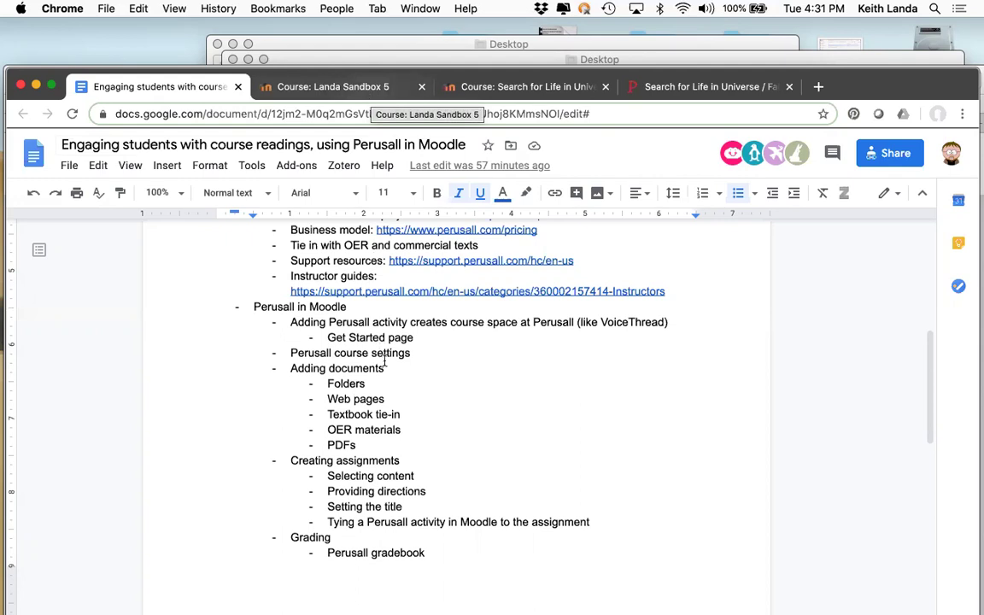
{"action": "scroll", "coordinate": [396, 400], "scroll_direction": "up", "scroll_amount": 1}
{"action": "scroll", "coordinate": [396, 402], "scroll_direction": "down", "scroll_amount": 1}
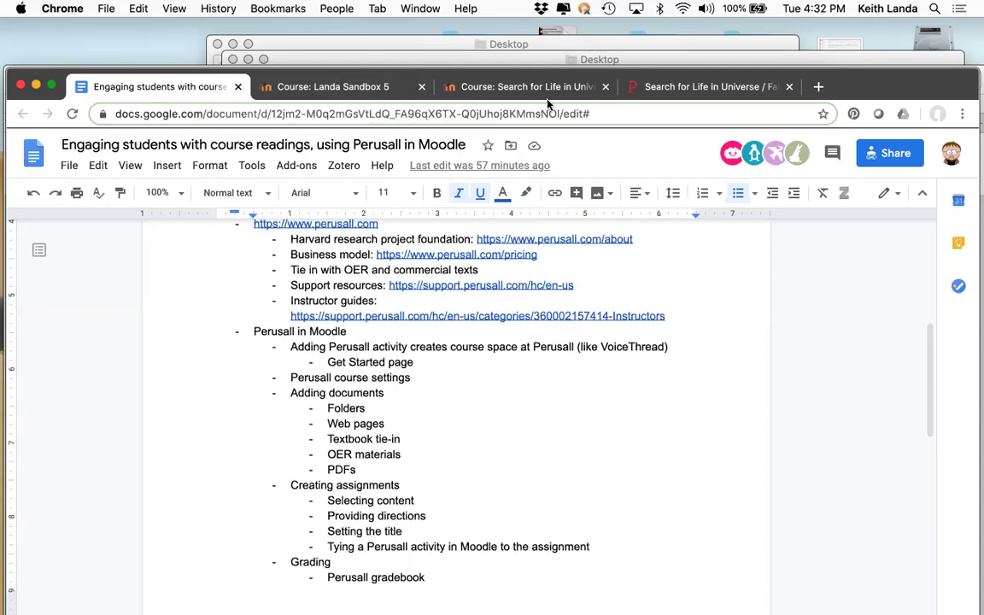
{"action": "left_click", "coordinate": [572, 89]}
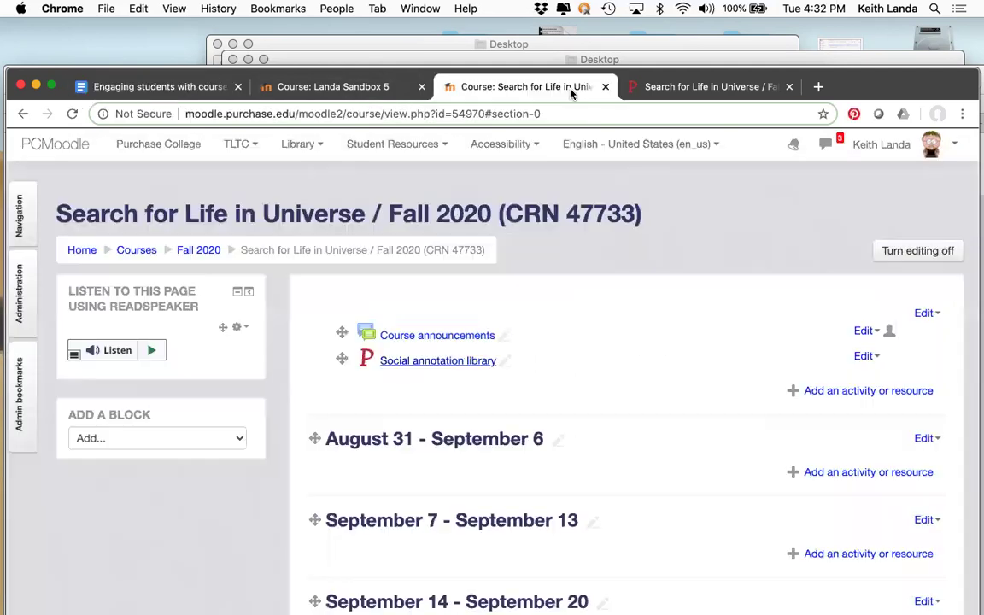
{"action": "left_click", "coordinate": [688, 87]}
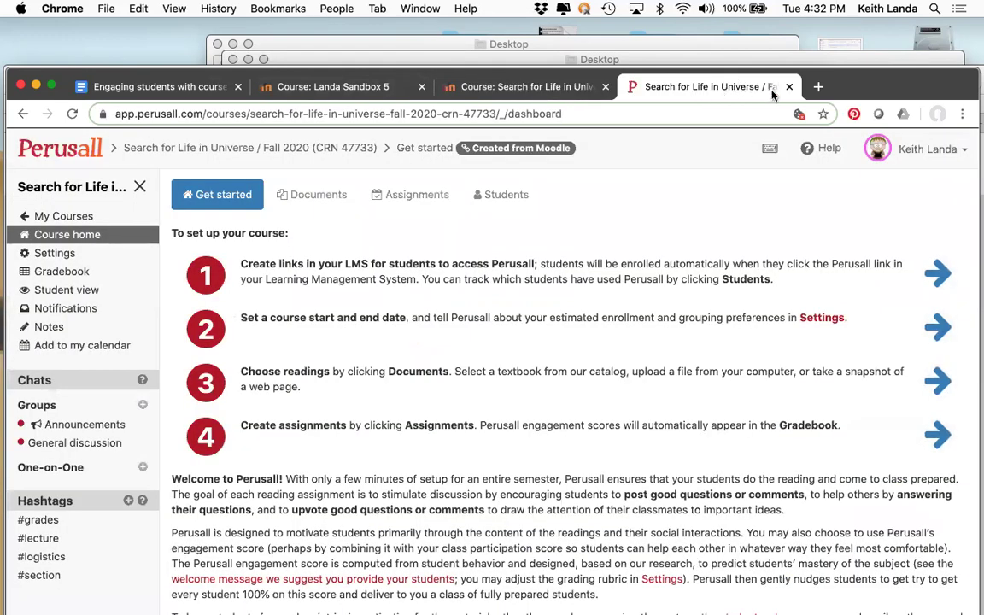
Close the Perusall course page and go to the beginning of the session outline in Google Docs.
{"action": "key", "text": "super+w"}
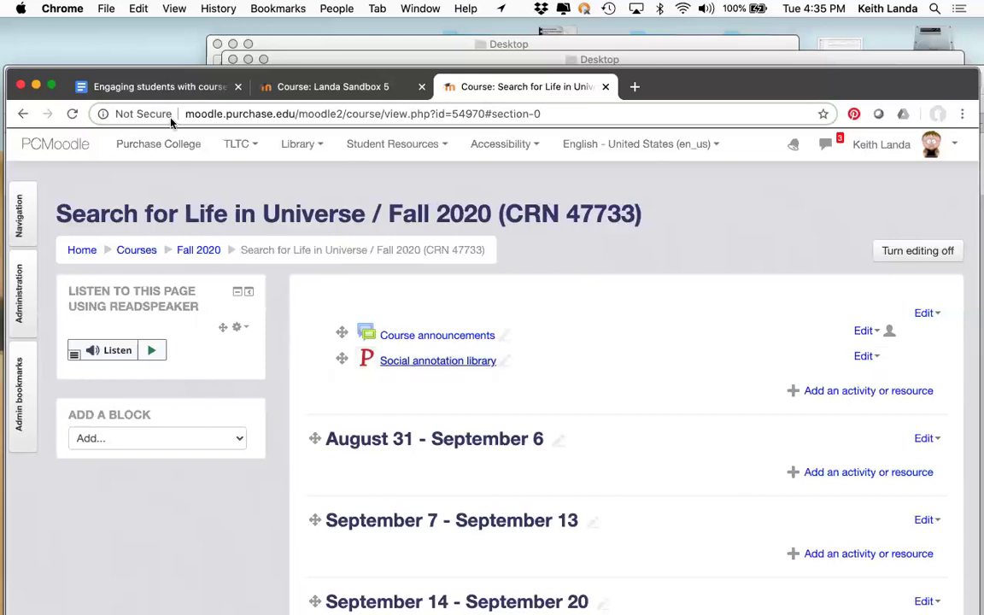
{"action": "left_click", "coordinate": [181, 89]}
{"action": "scroll", "coordinate": [272, 369], "scroll_direction": "up", "scroll_amount": 5}
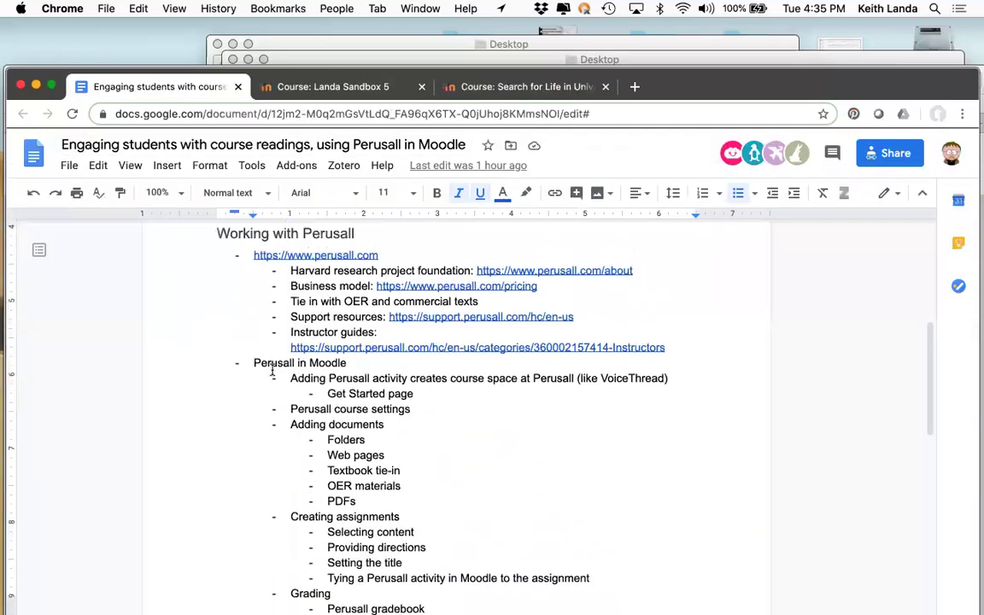
{"action": "scroll", "coordinate": [272, 369], "scroll_direction": "up", "scroll_amount": 1}
{"action": "scroll", "coordinate": [272, 369], "scroll_direction": "up", "scroll_amount": 5}
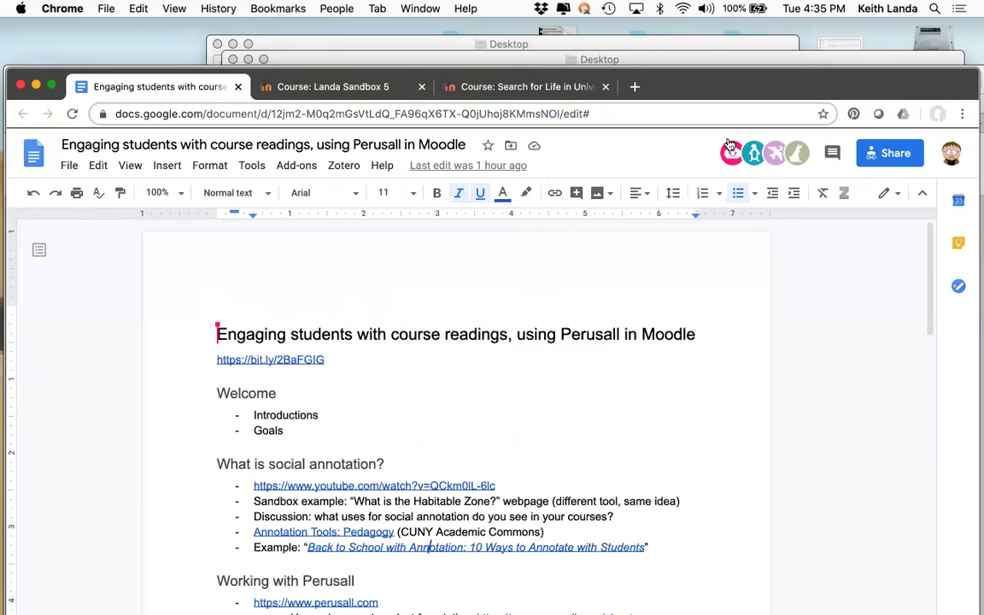
Copy the sharing link of the session outline document and close its sharing settings.
{"action": "left_click", "coordinate": [889, 155]}
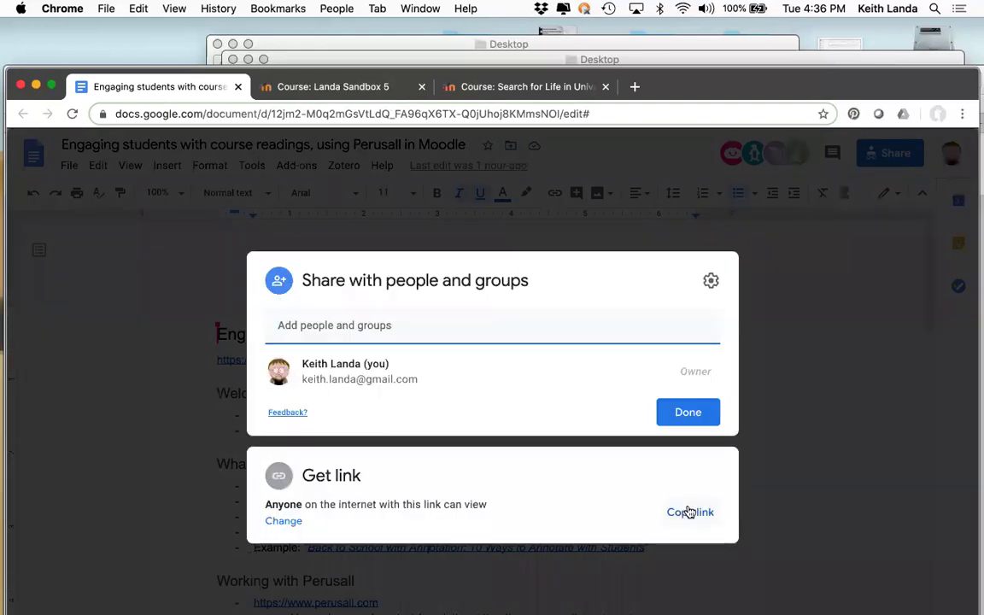
{"action": "left_click", "coordinate": [689, 512]}
{"action": "left_click", "coordinate": [687, 413]}
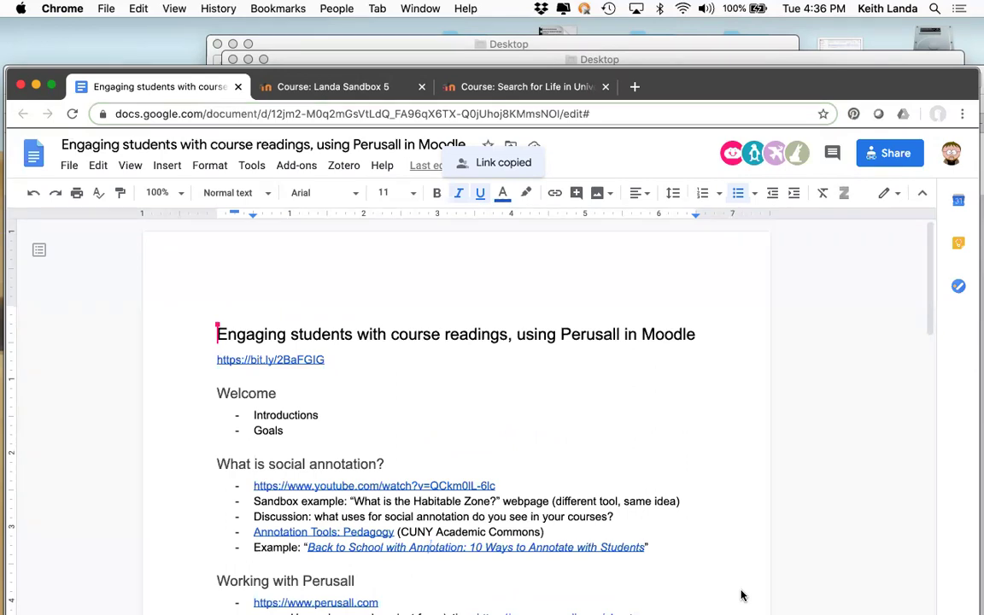
Close the Search for Life in Universe course page and open the Perusall class link from the sandbox course in Moodle.
{"action": "left_click", "coordinate": [571, 470]}
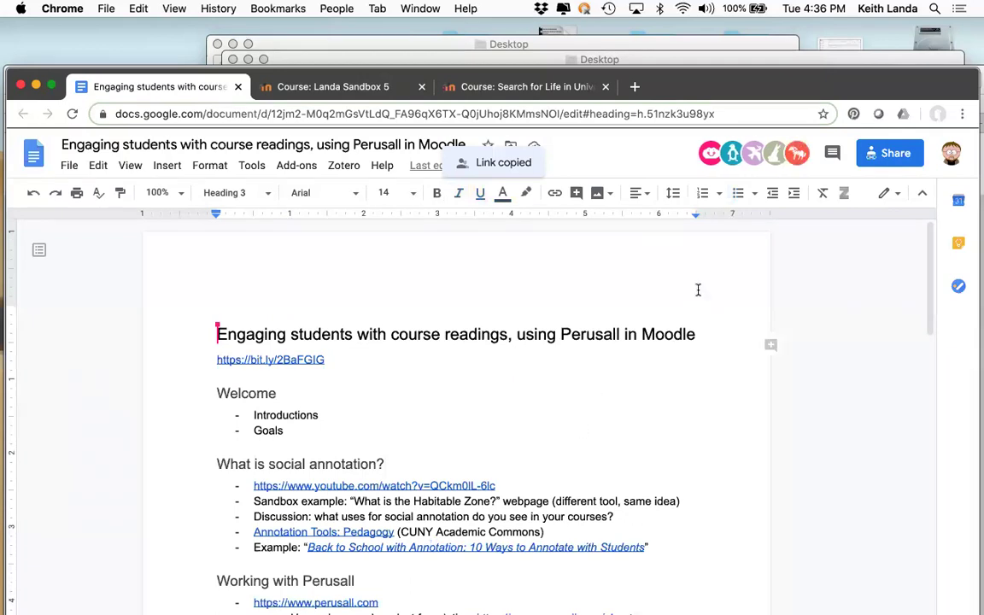
{"action": "scroll", "coordinate": [616, 439], "scroll_direction": "down", "scroll_amount": 3}
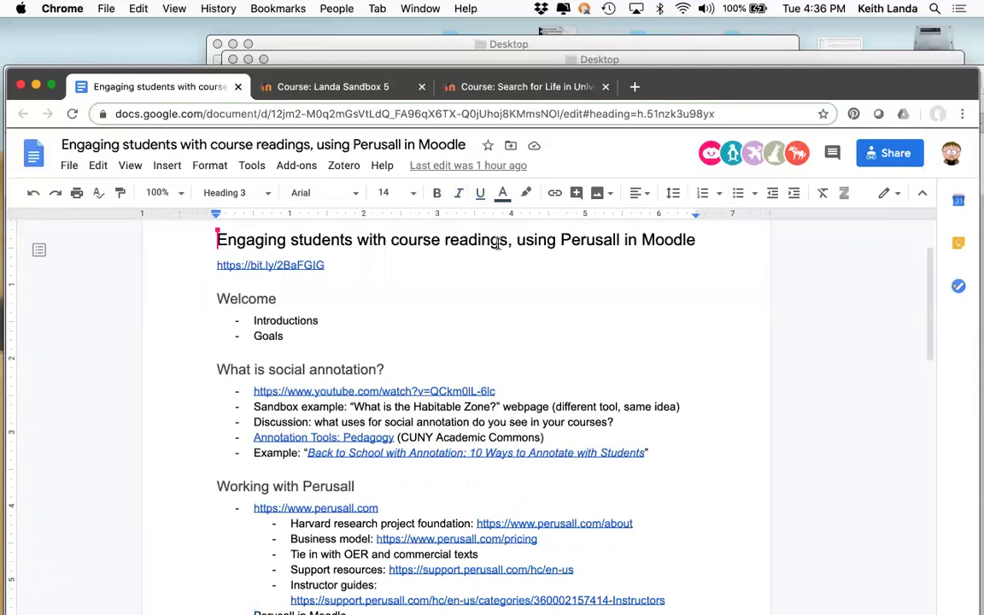
{"action": "left_click", "coordinate": [512, 87]}
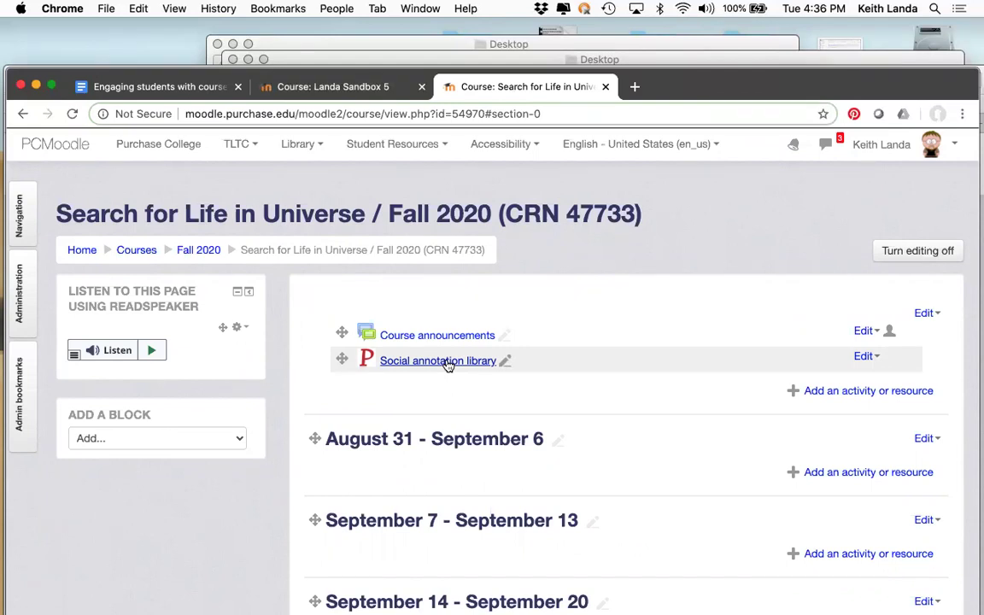
{"action": "left_click", "coordinate": [352, 89]}
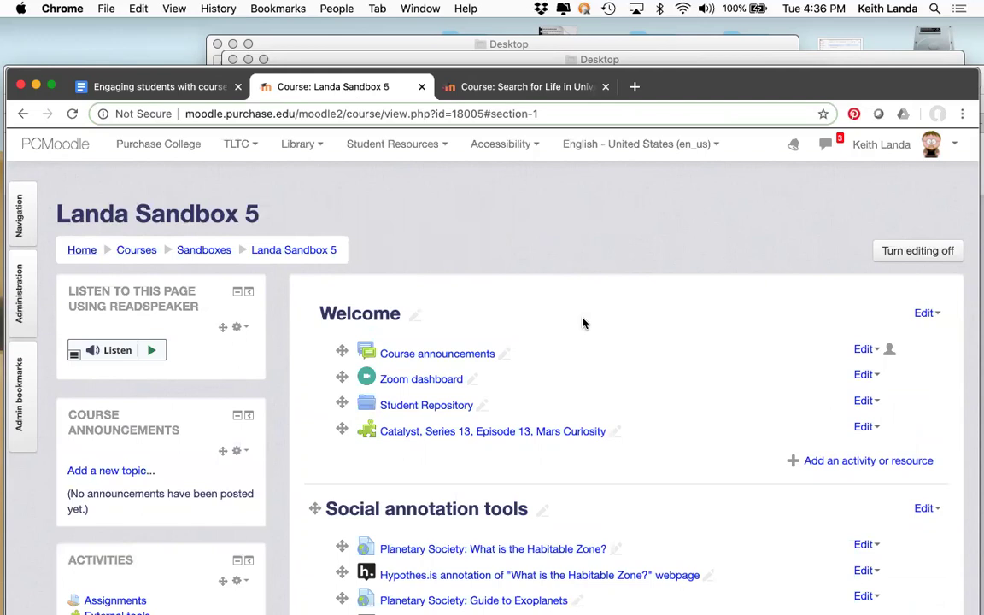
{"action": "scroll", "coordinate": [583, 323], "scroll_direction": "down", "scroll_amount": 5}
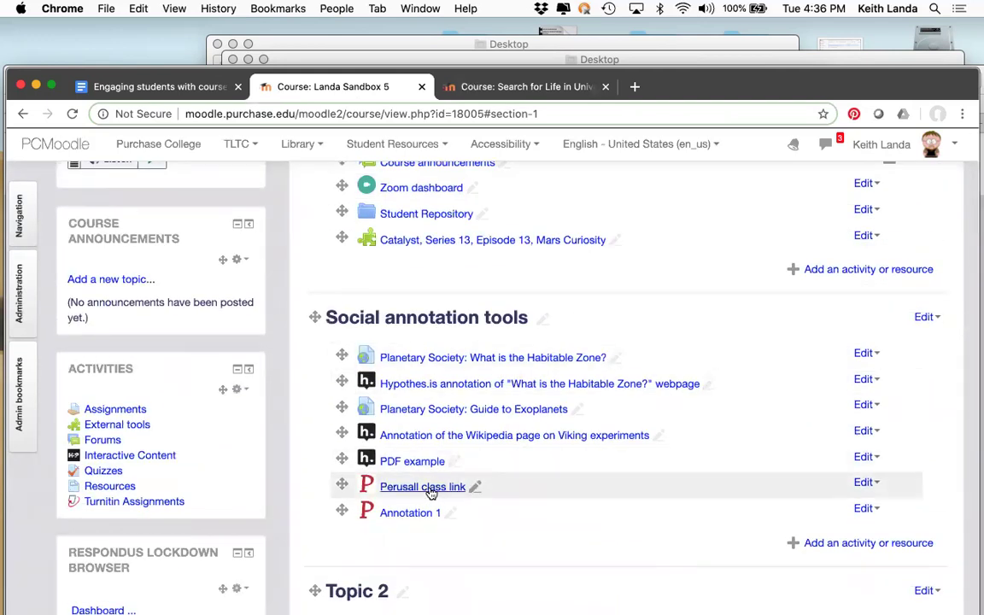
{"action": "left_click", "coordinate": [607, 87]}
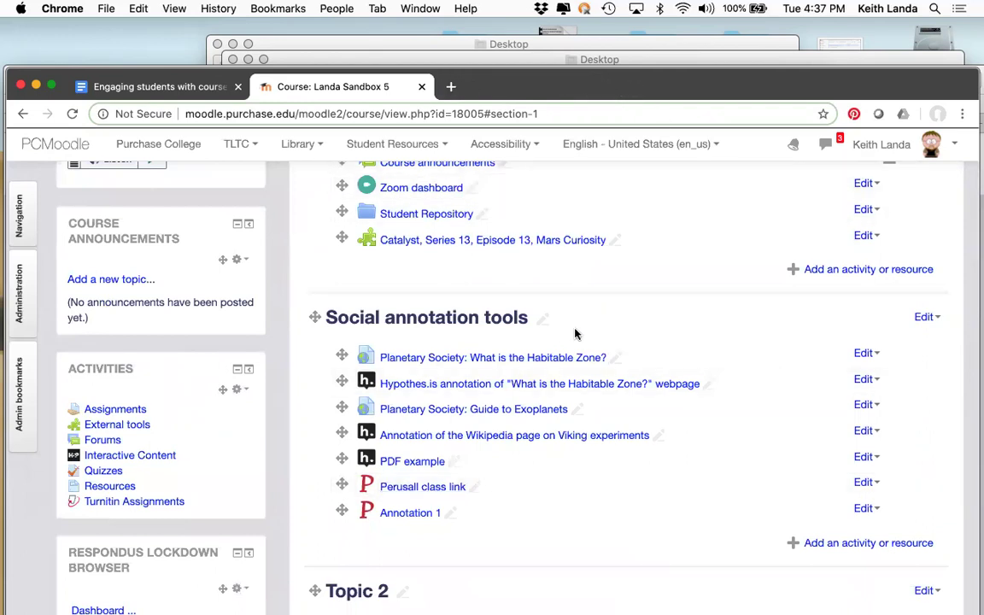
{"action": "left_click", "coordinate": [438, 486]}
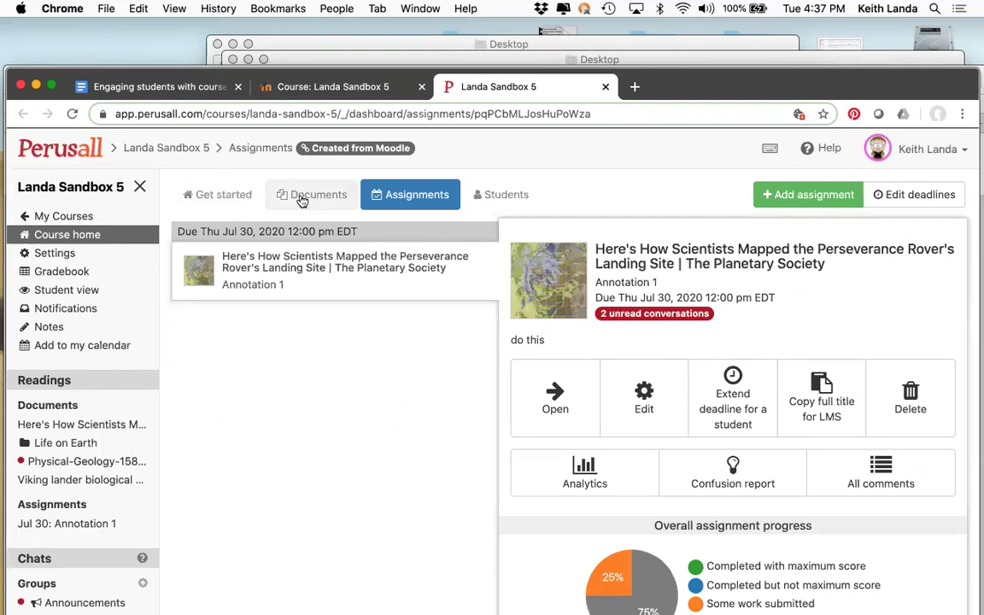
Review the Perusall course setup checklist and the course's document list, including the contents of the Life on Earth folder.
{"action": "left_click", "coordinate": [201, 199]}
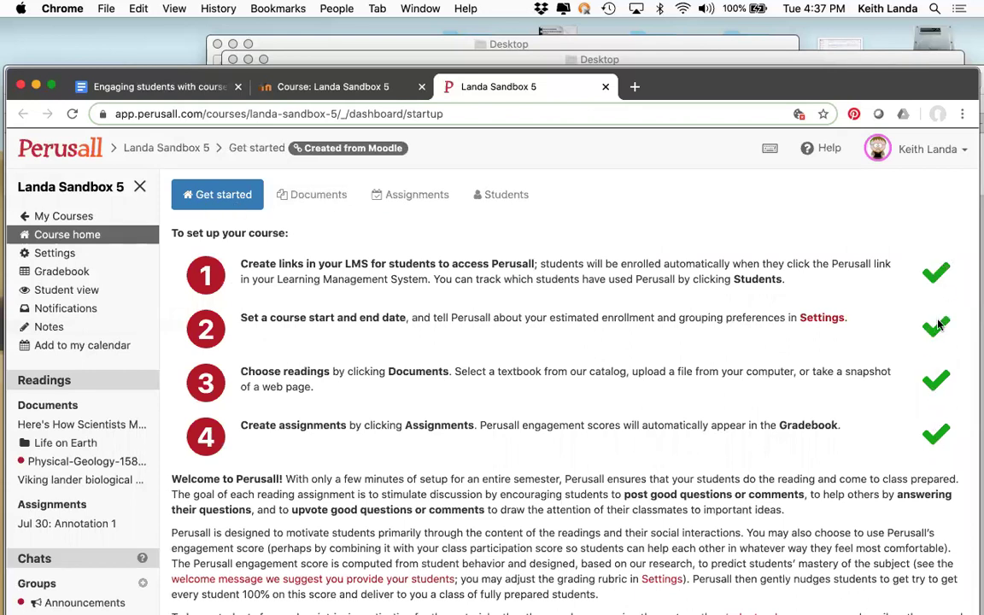
{"action": "left_click", "coordinate": [320, 197]}
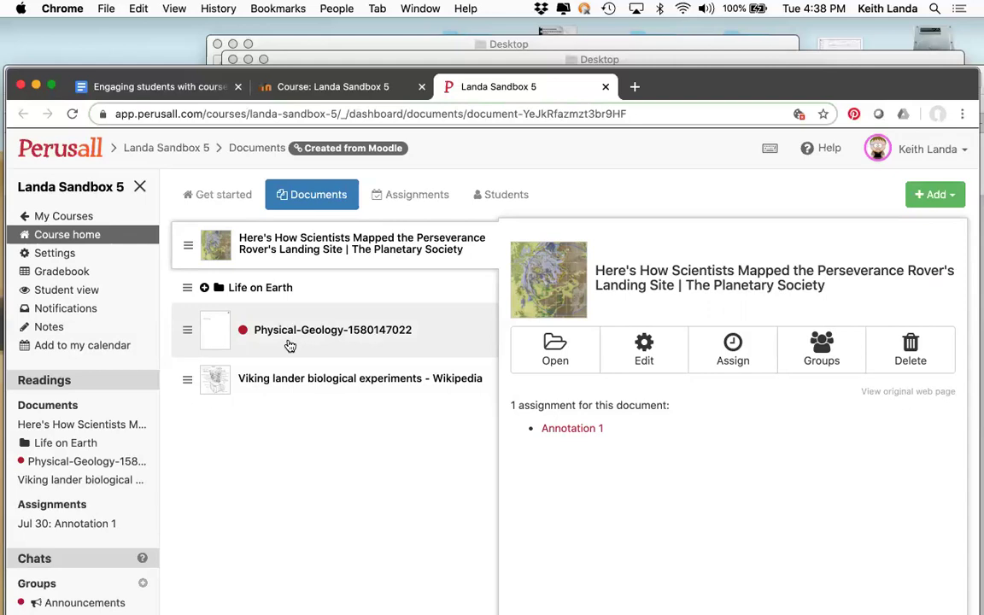
{"action": "left_click", "coordinate": [205, 287]}
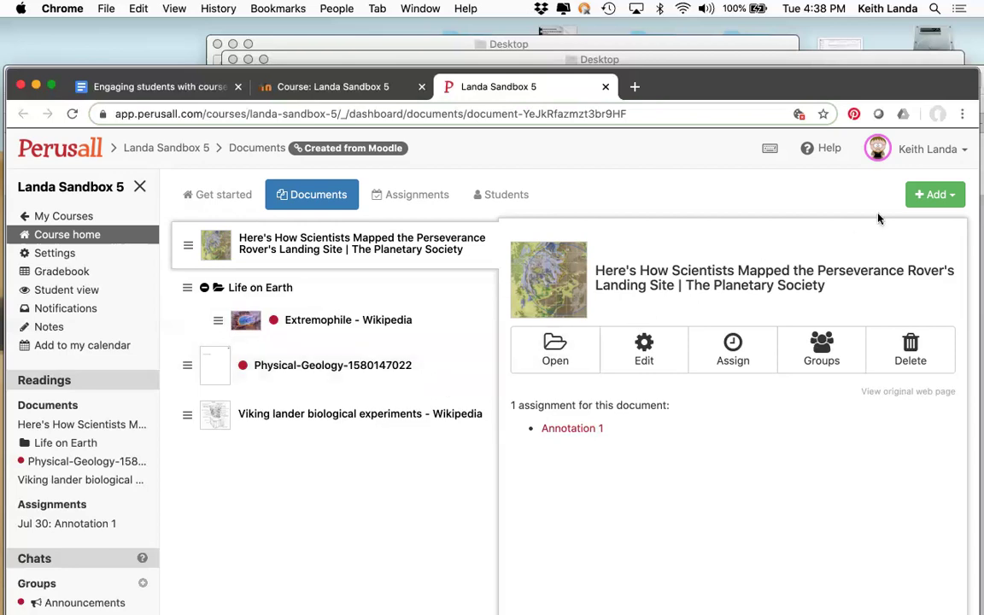
Create a document folder named "Astrobiology resources" in the Perusall course.
{"action": "left_click", "coordinate": [948, 196]}
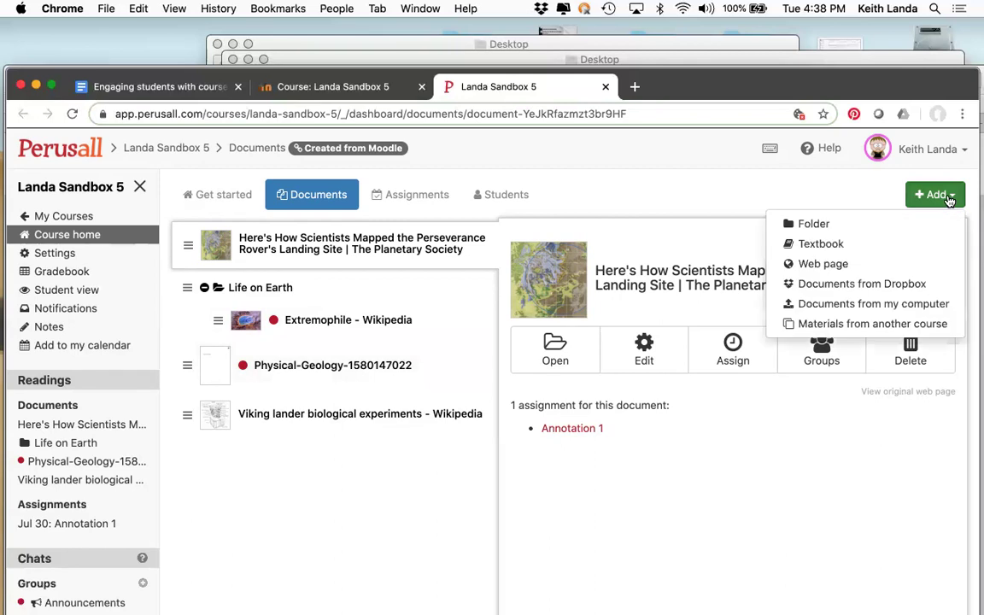
{"action": "left_click", "coordinate": [948, 196]}
{"action": "left_click", "coordinate": [948, 197]}
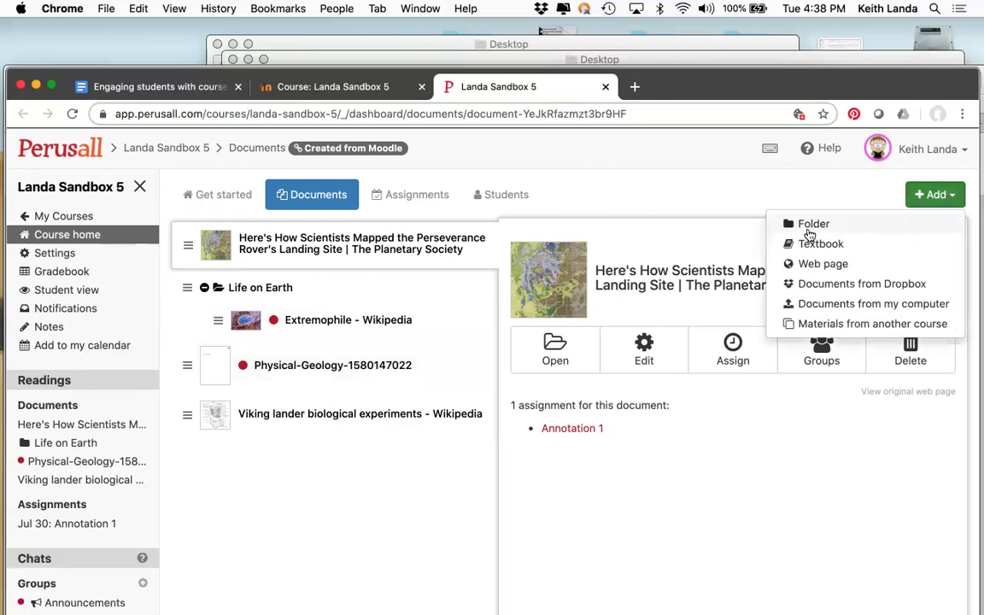
{"action": "left_click", "coordinate": [815, 224]}
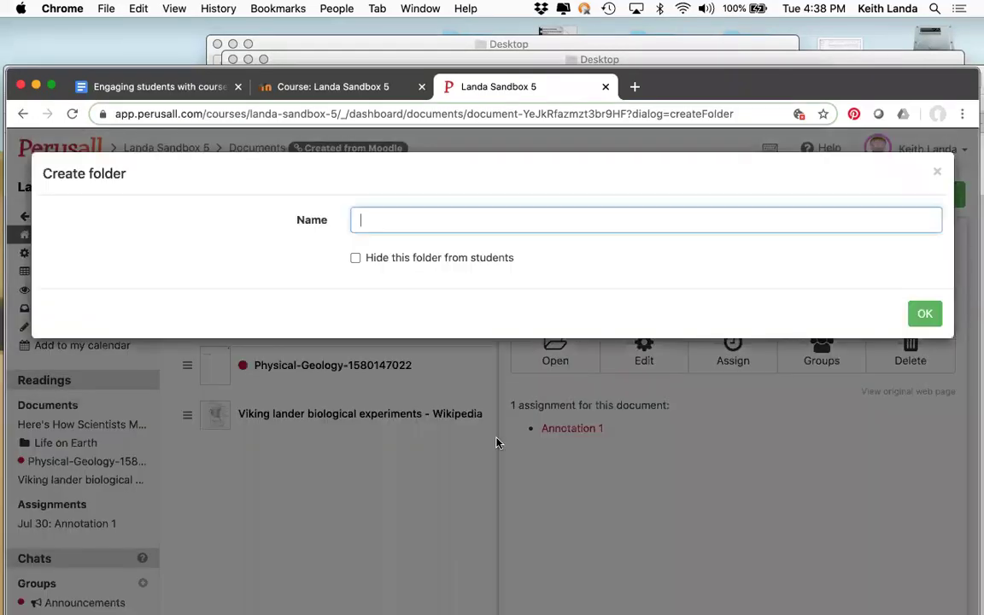
{"action": "type", "text": "Astrobiology "}
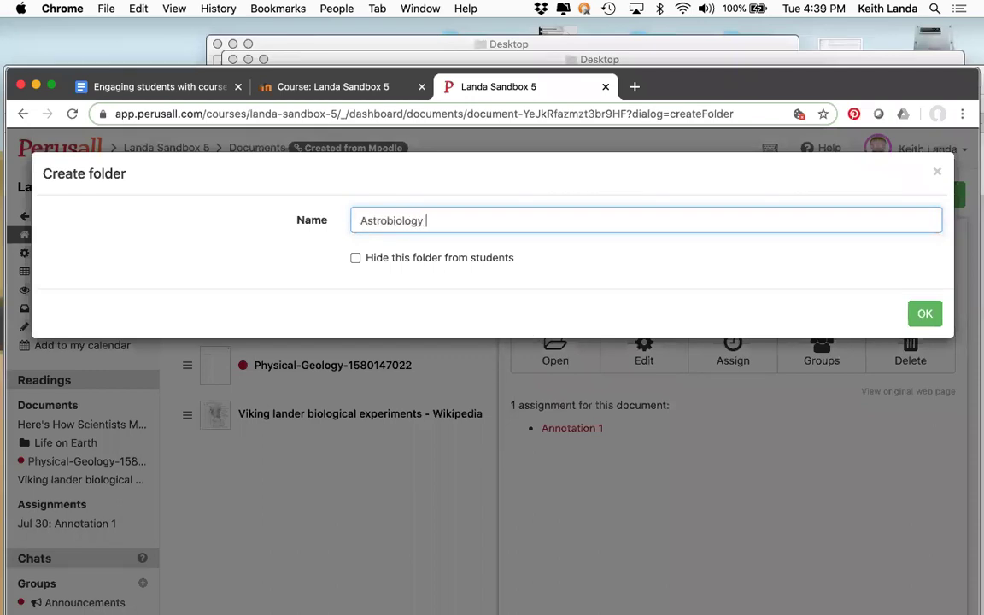
{"action": "type", "text": "resources"}
{"action": "left_click", "coordinate": [925, 312]}
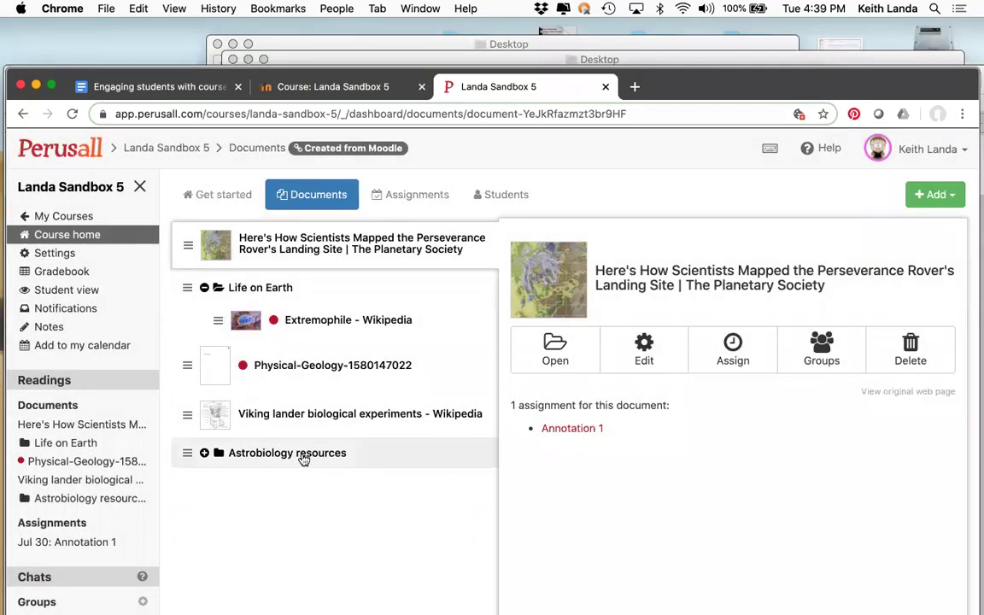
Upload "How Long Was Venus Habitable? - Eos.pdf" from Dropbox's Courses - Life in the Universe folder into Astrobiology resources, and expand that folder.
{"action": "left_click", "coordinate": [299, 456]}
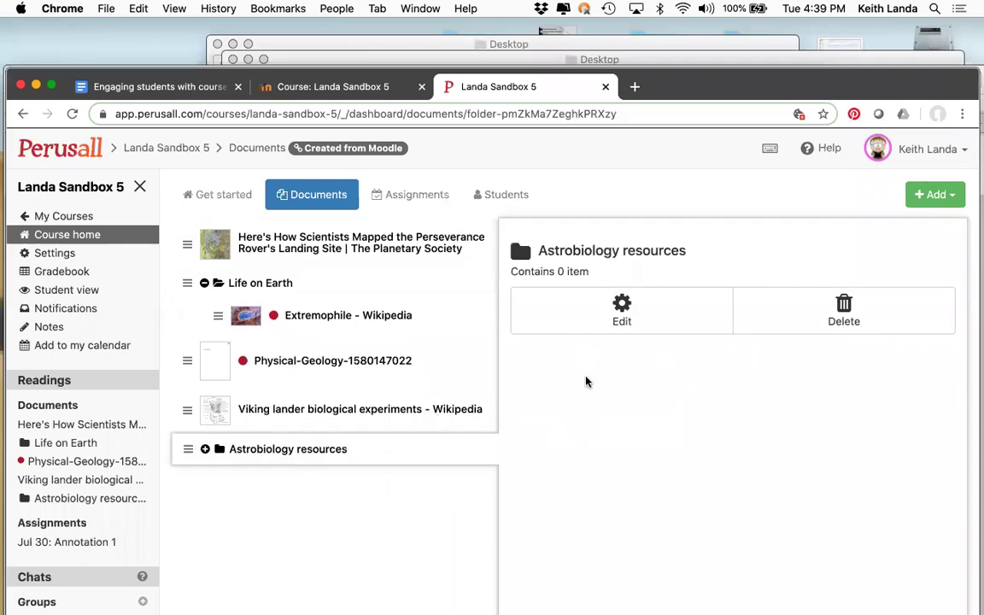
{"action": "left_click", "coordinate": [937, 196]}
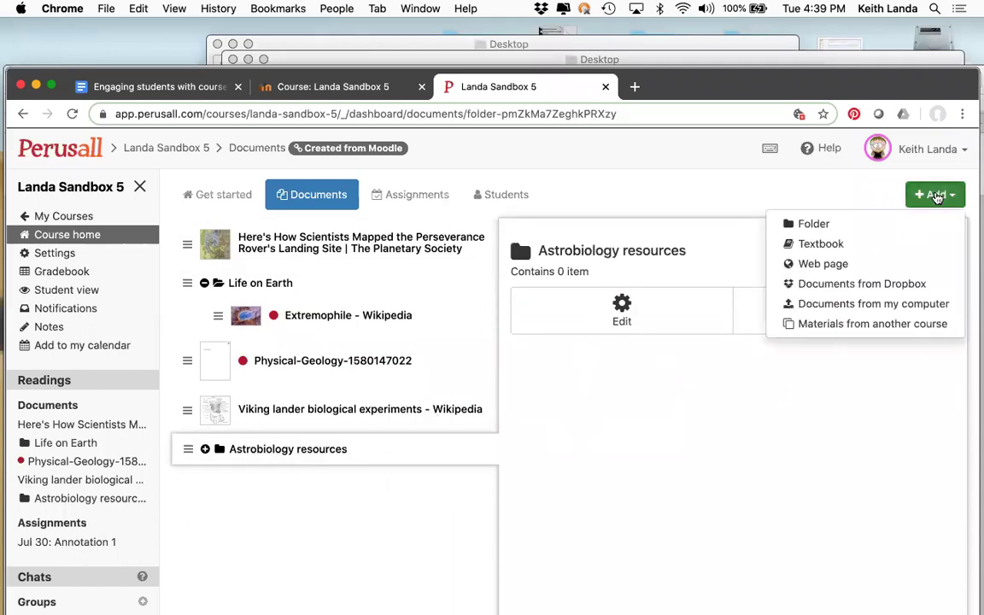
{"action": "left_click", "coordinate": [841, 305]}
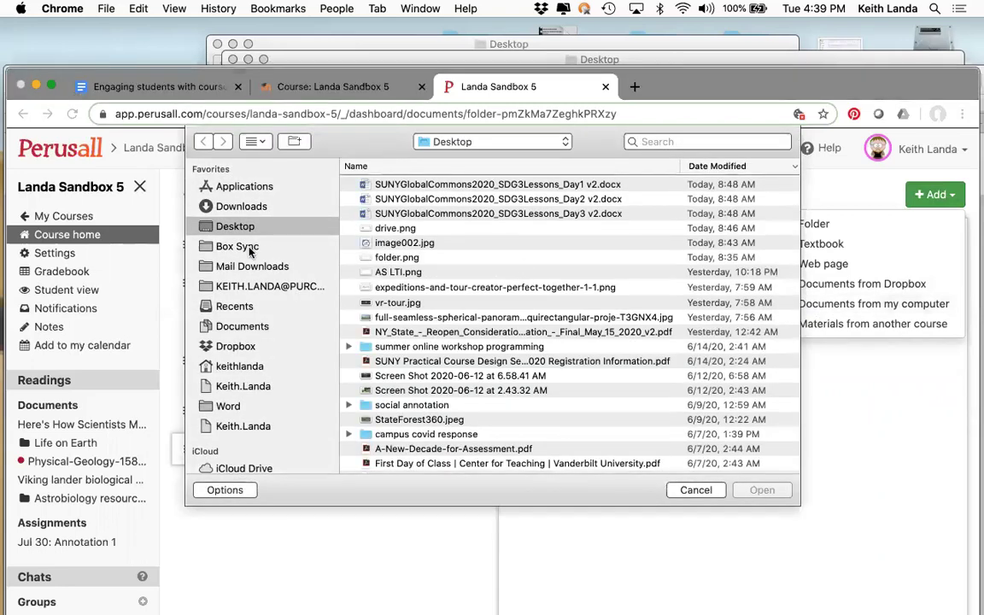
{"action": "left_click", "coordinate": [234, 346]}
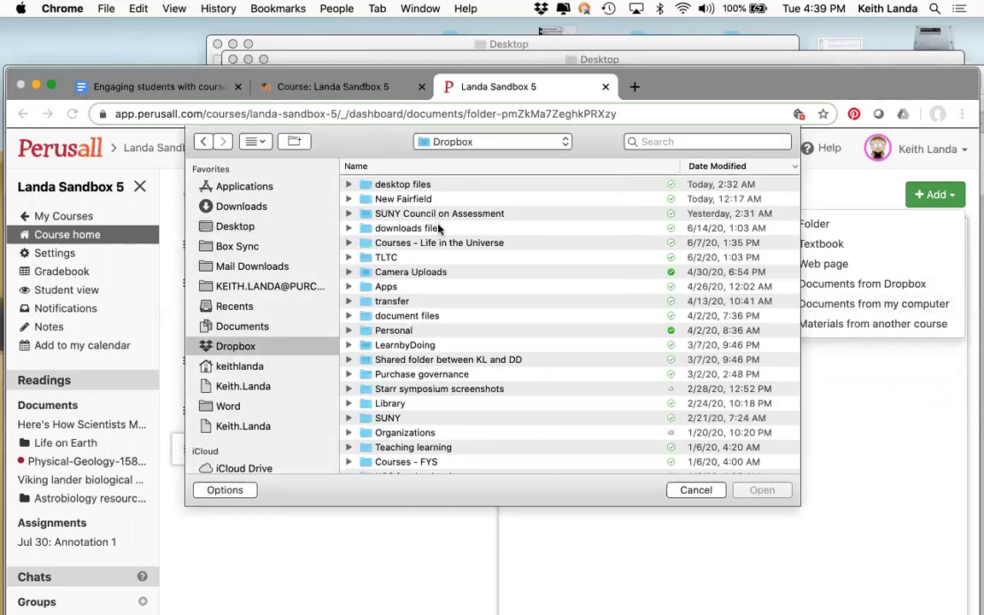
{"action": "double_click", "coordinate": [459, 244]}
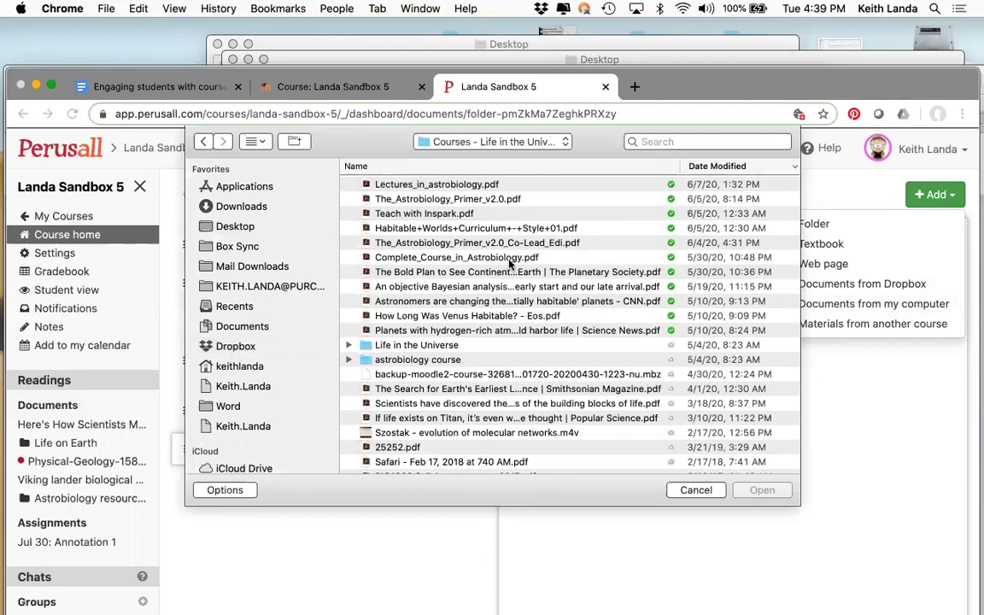
{"action": "left_click", "coordinate": [466, 302]}
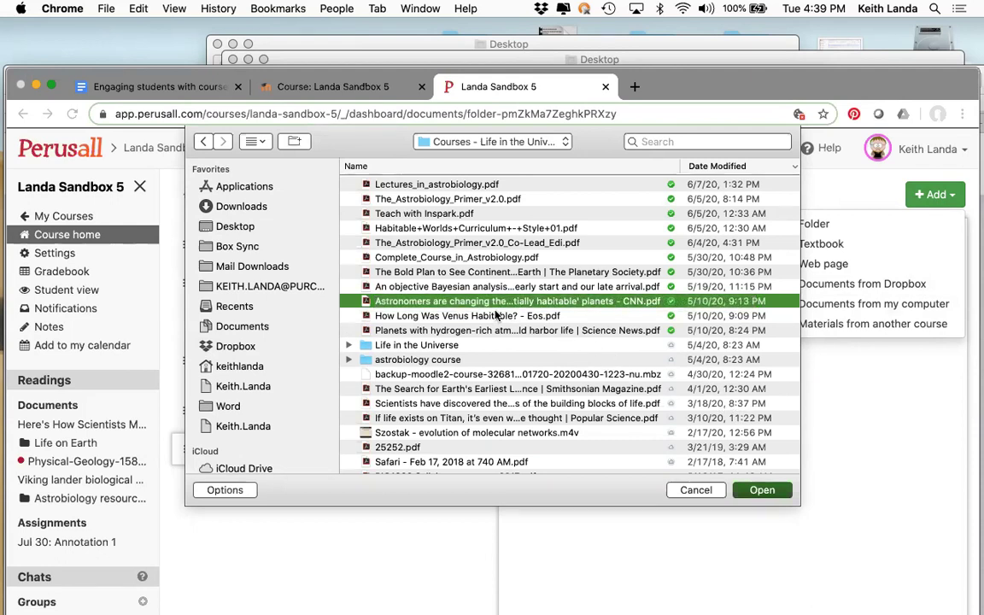
{"action": "left_click", "coordinate": [493, 315]}
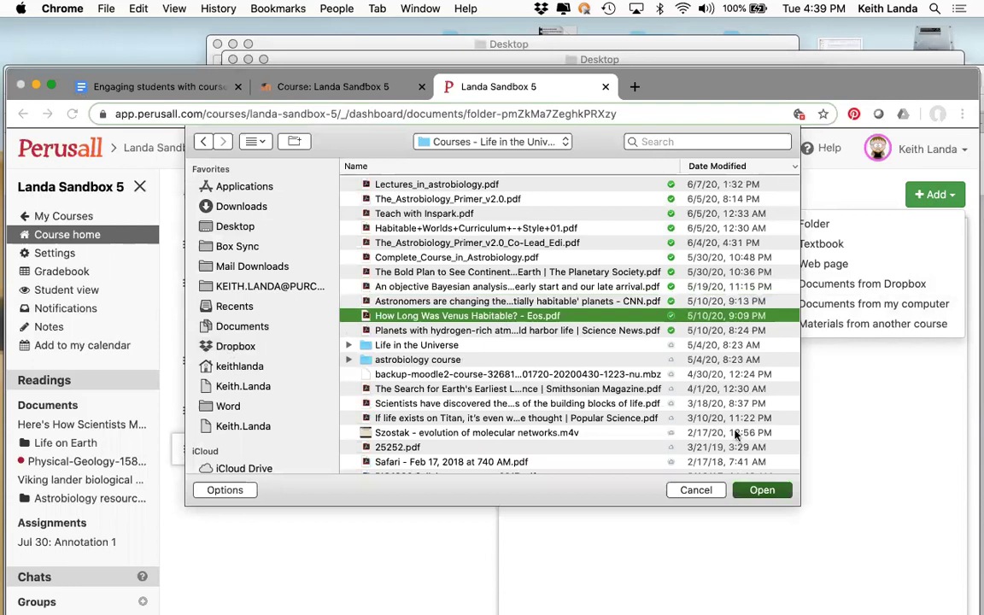
{"action": "left_click", "coordinate": [758, 491]}
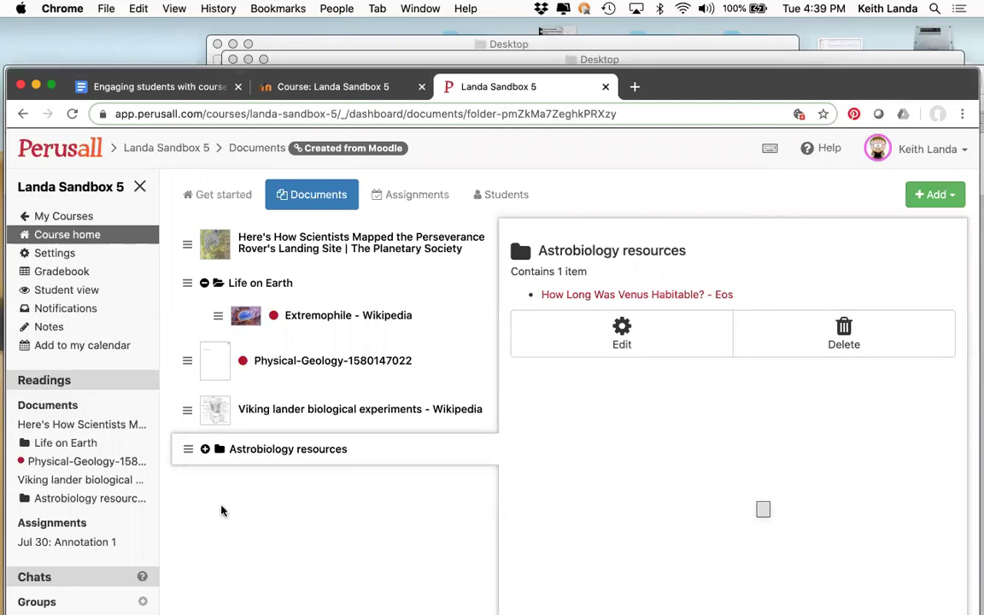
{"action": "left_click", "coordinate": [205, 449]}
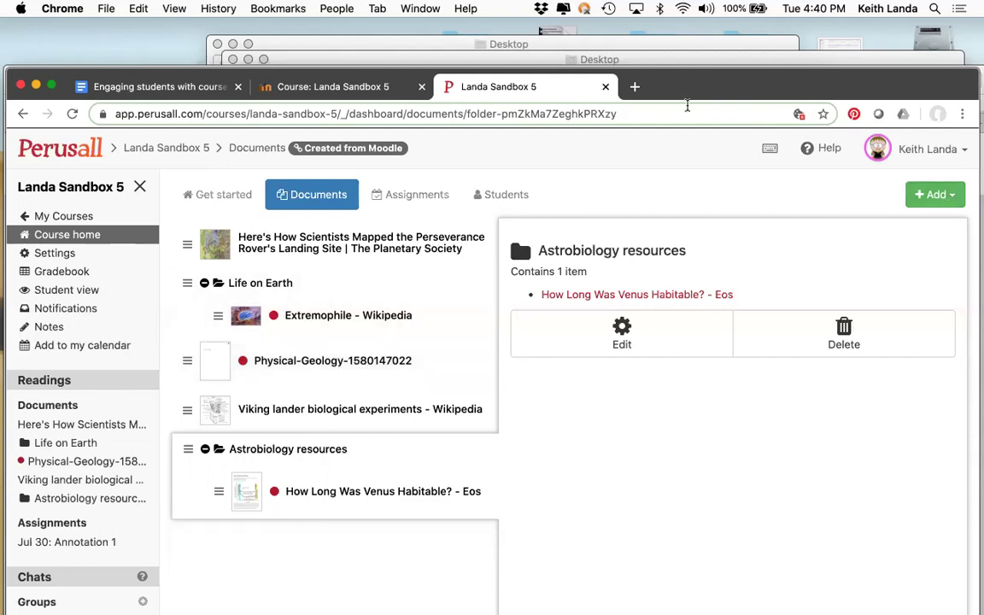
Search Google for "mars gullies", open the Wikipedia article Gullies on Mars, and copy its web address.
{"action": "left_click", "coordinate": [634, 87]}
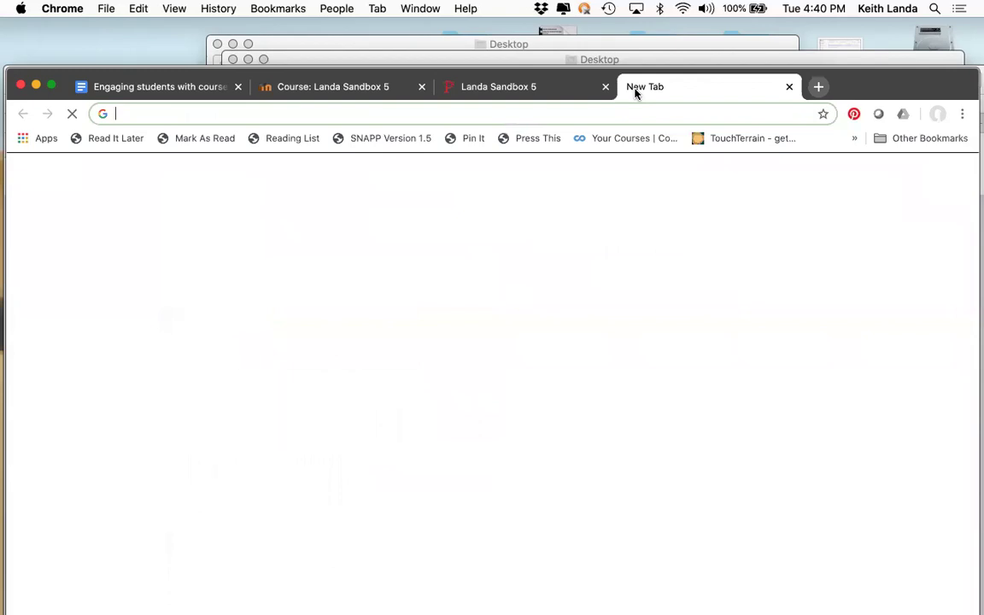
{"action": "type", "text": "d"}
{"action": "key", "text": "BackSpace"}
{"action": "key", "text": "BackSpace"}
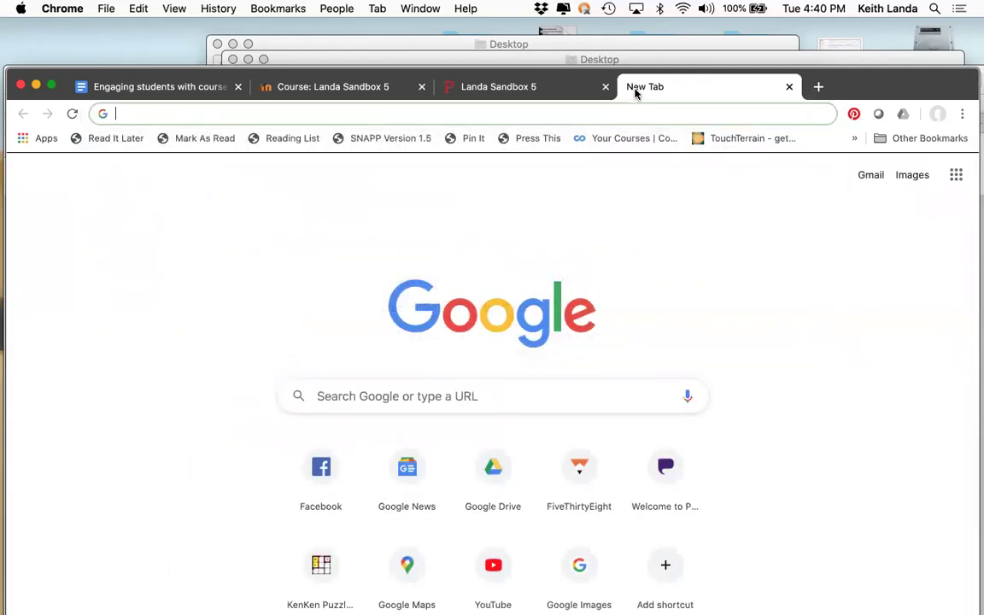
{"action": "type", "text": "mar"}
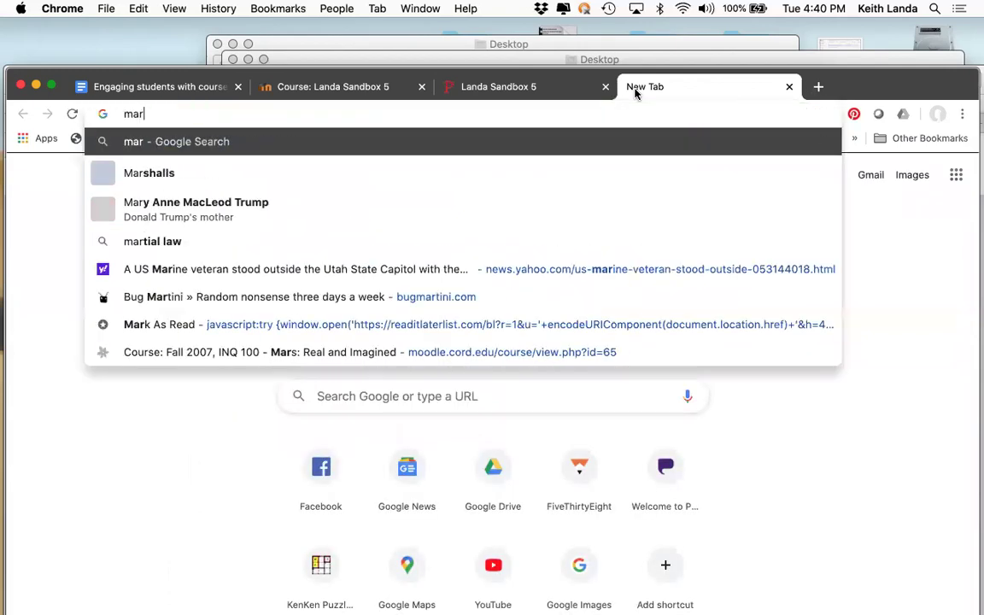
{"action": "type", "text": "s gullies"}
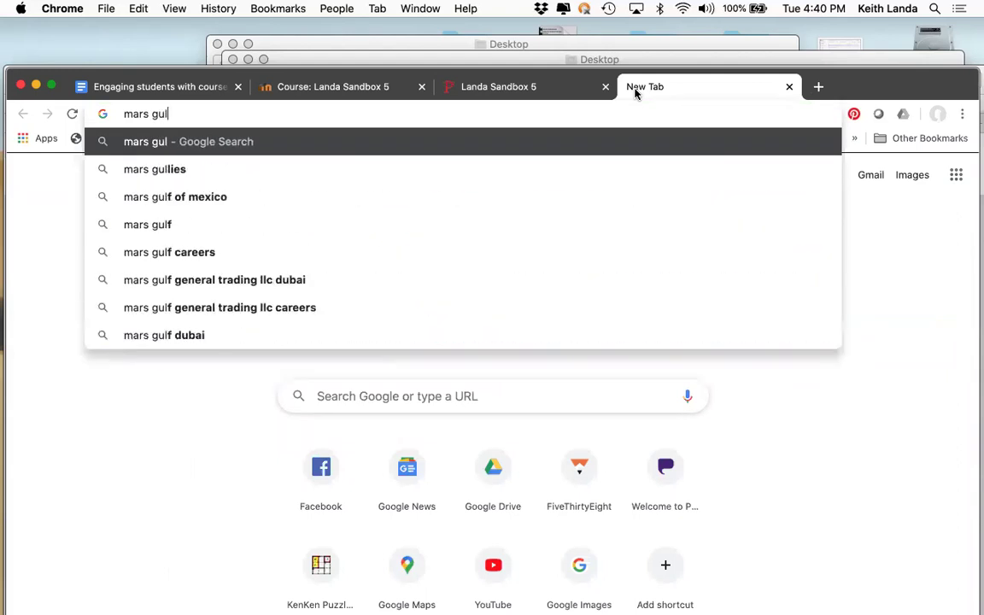
{"action": "key", "text": "Return"}
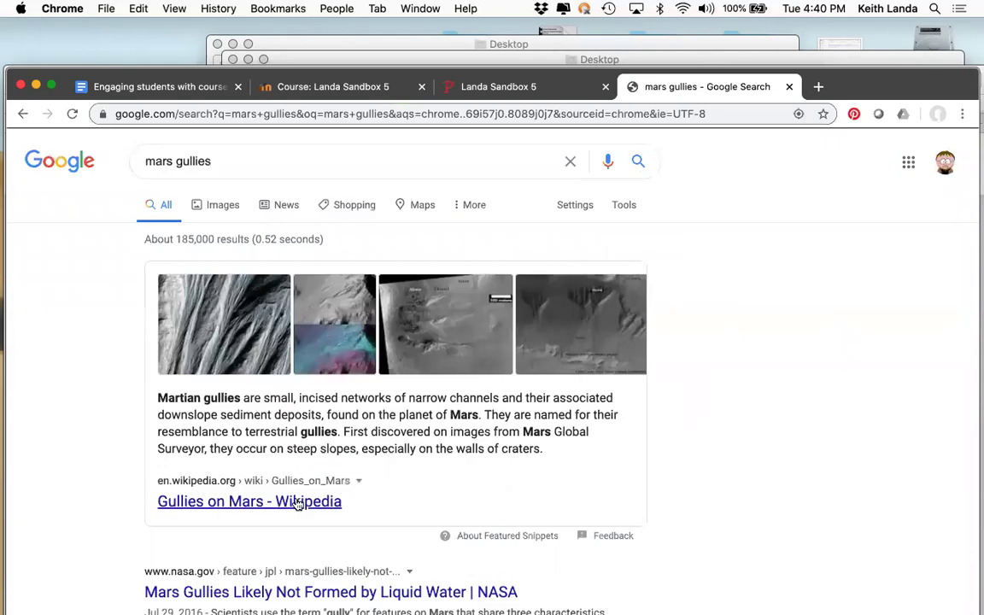
{"action": "left_click", "coordinate": [298, 504]}
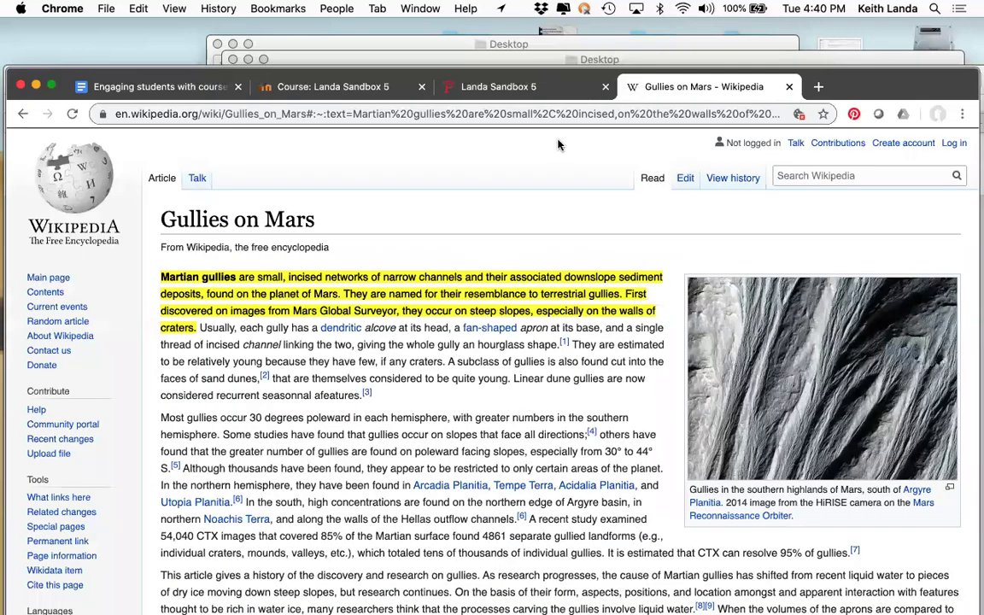
{"action": "left_click", "coordinate": [307, 115]}
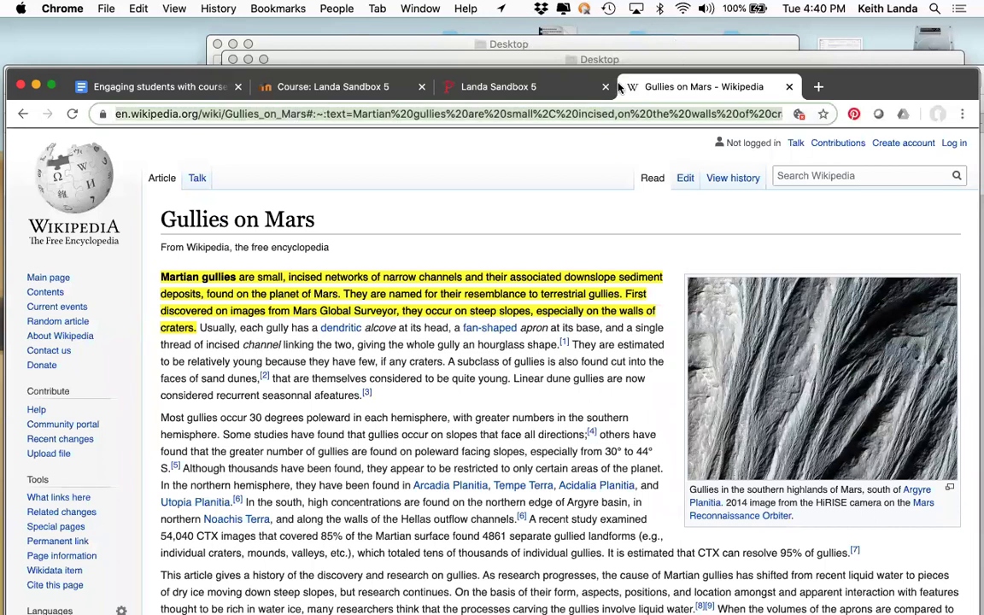
Try to add the Gullies on Mars article to the Perusall documents as a web page, using its copied address with the text-highlight suffix.
{"action": "left_click", "coordinate": [523, 90]}
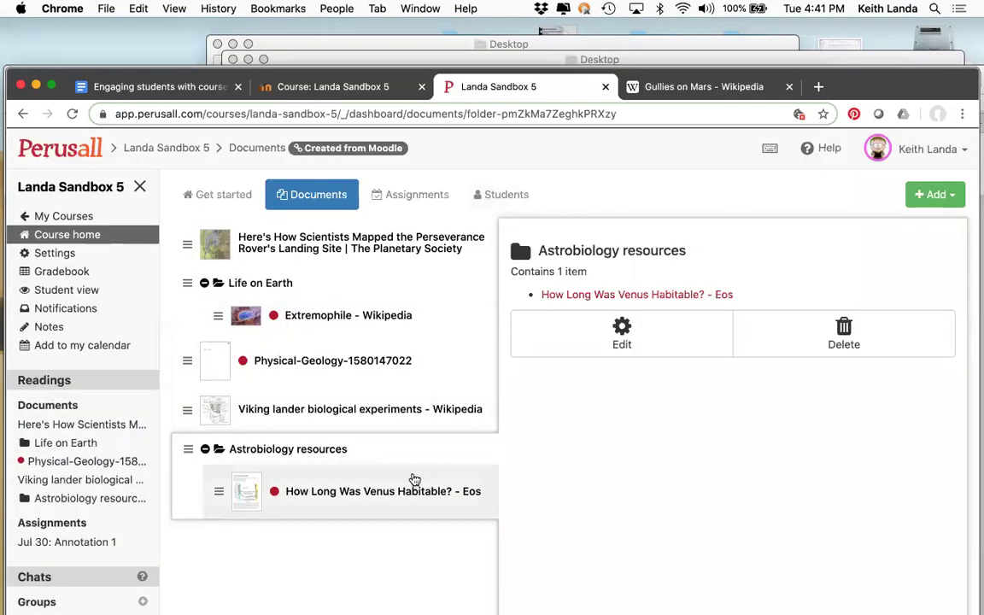
{"action": "left_click", "coordinate": [948, 196]}
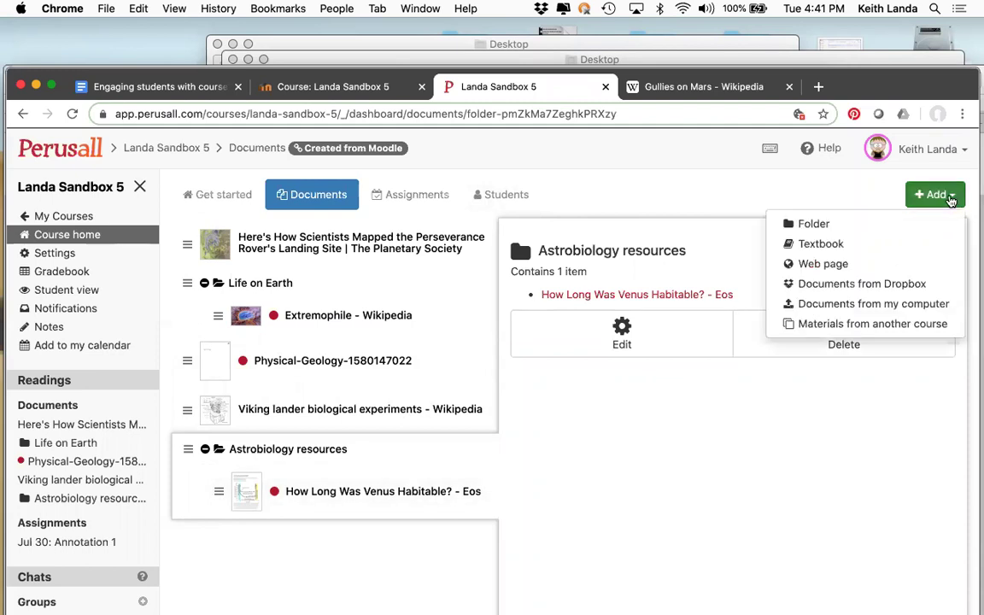
{"action": "left_click", "coordinate": [840, 264]}
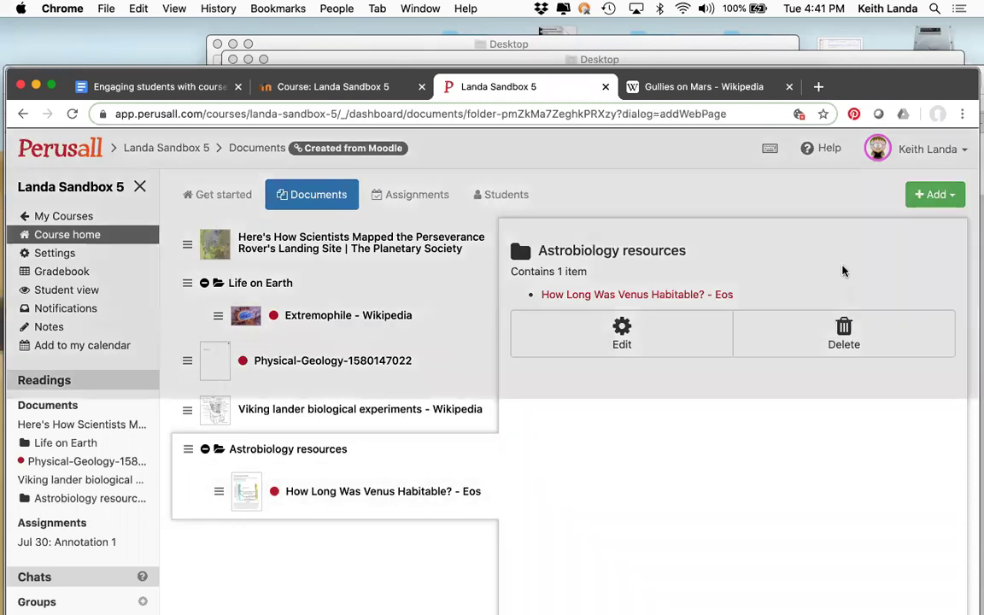
{"action": "type", "text": "https://en.wikipedia.org/wiki/Gullies_on_Mars#:~:text=Martian%20gullies%20are%20small%2C%20incised,on%20the%20walls%20of%20craters."}
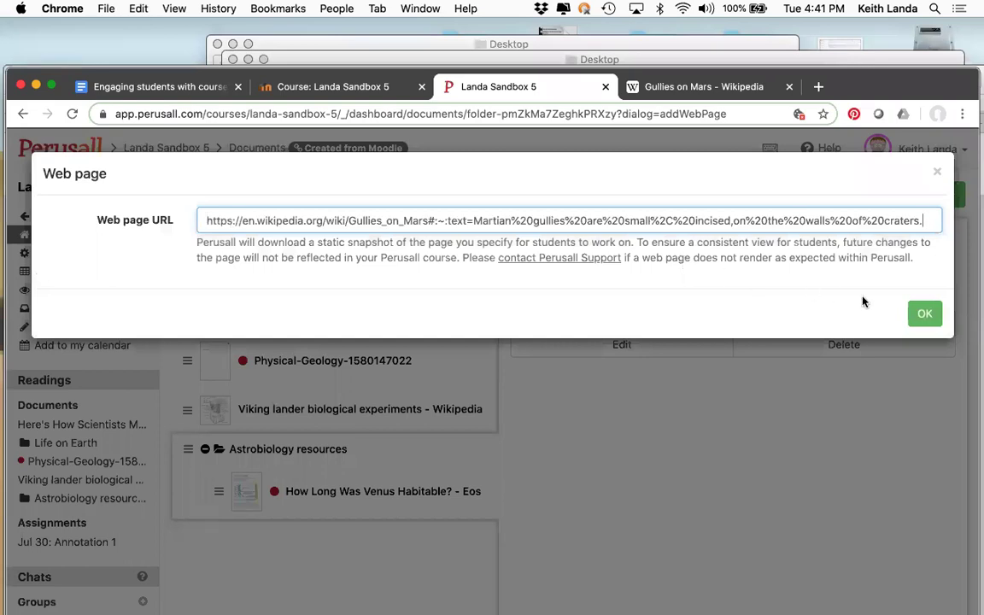
{"action": "left_click", "coordinate": [914, 314]}
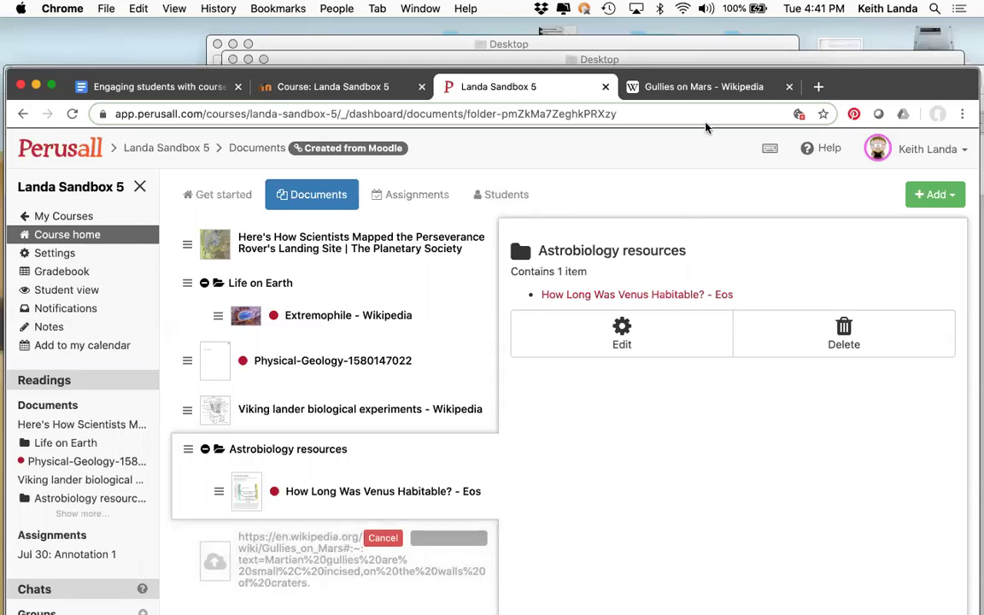
{"action": "left_click", "coordinate": [716, 87]}
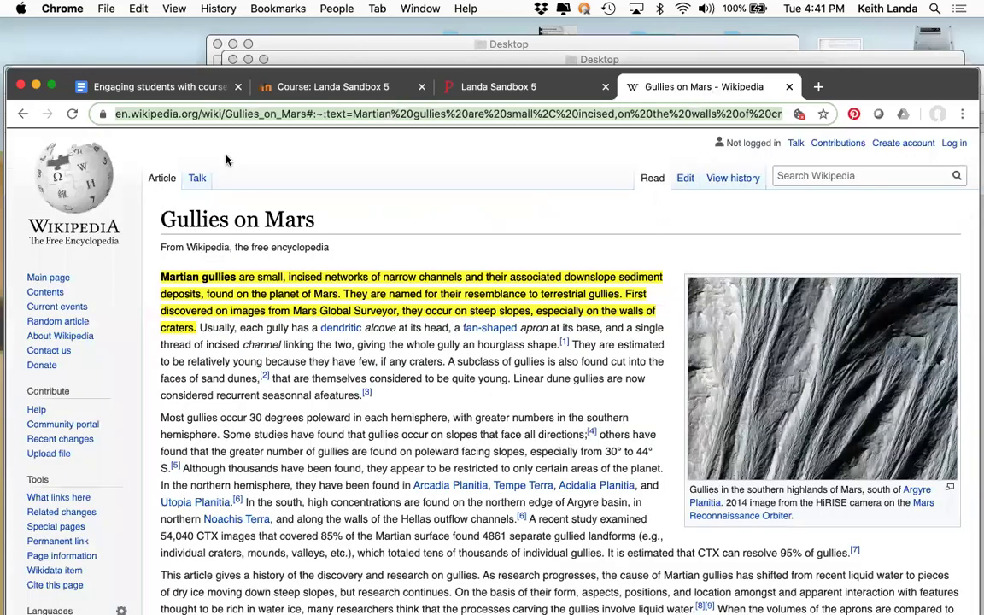
{"action": "left_click", "coordinate": [229, 108]}
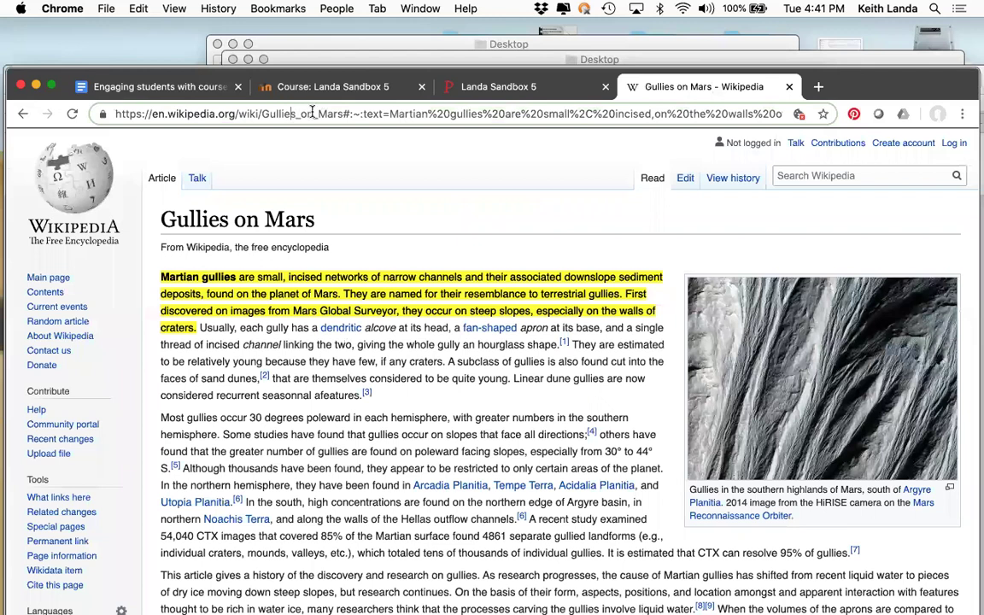
{"action": "key", "text": "alt+shift+Left"}
{"action": "left_click_drag", "start_coordinate": [296, 114], "coordinate": [88, 112]}
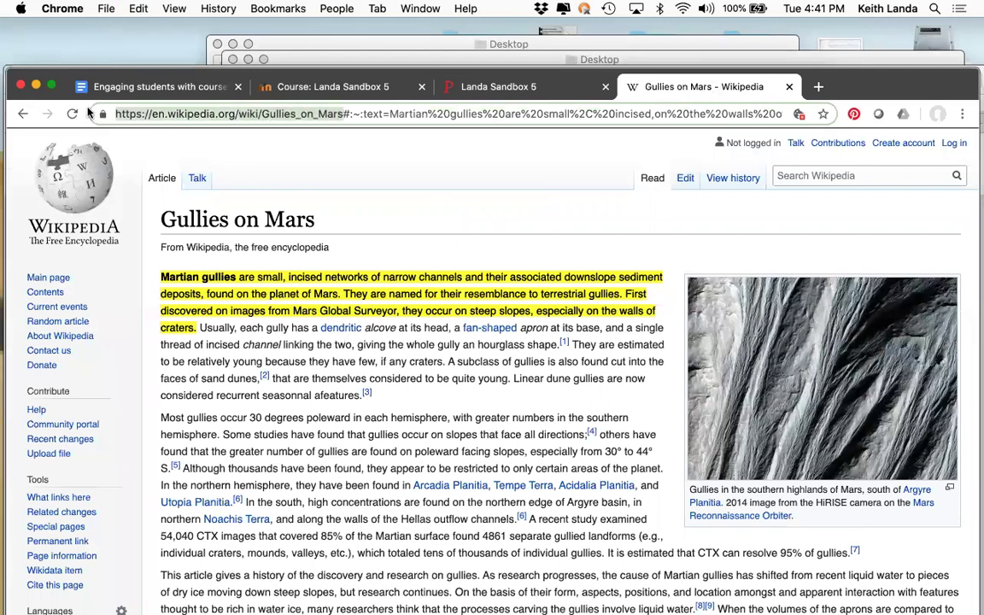
{"action": "key", "text": "shift+super+Right"}
{"action": "key", "text": "Delete"}
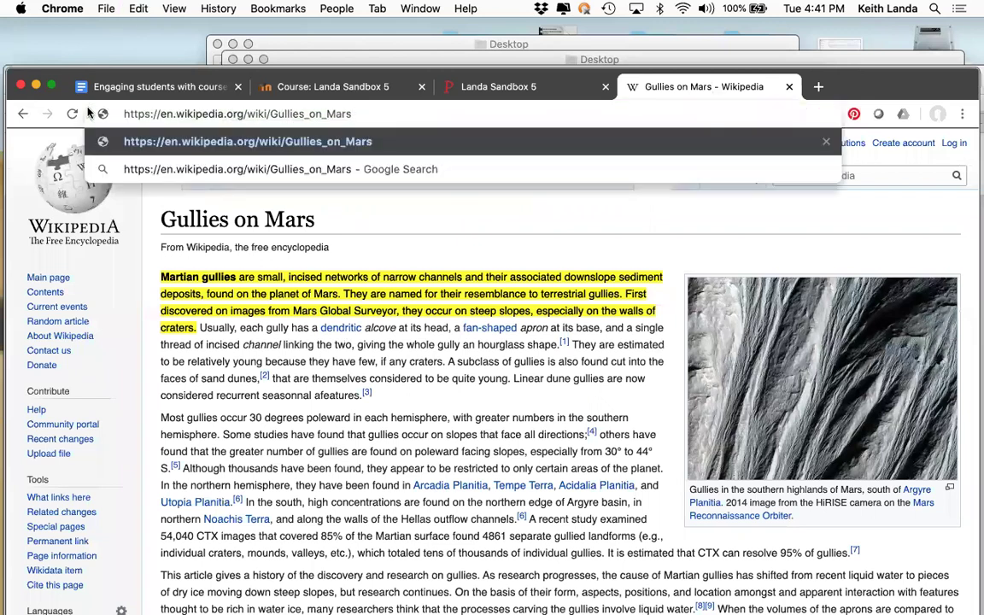
{"action": "key", "text": "Return"}
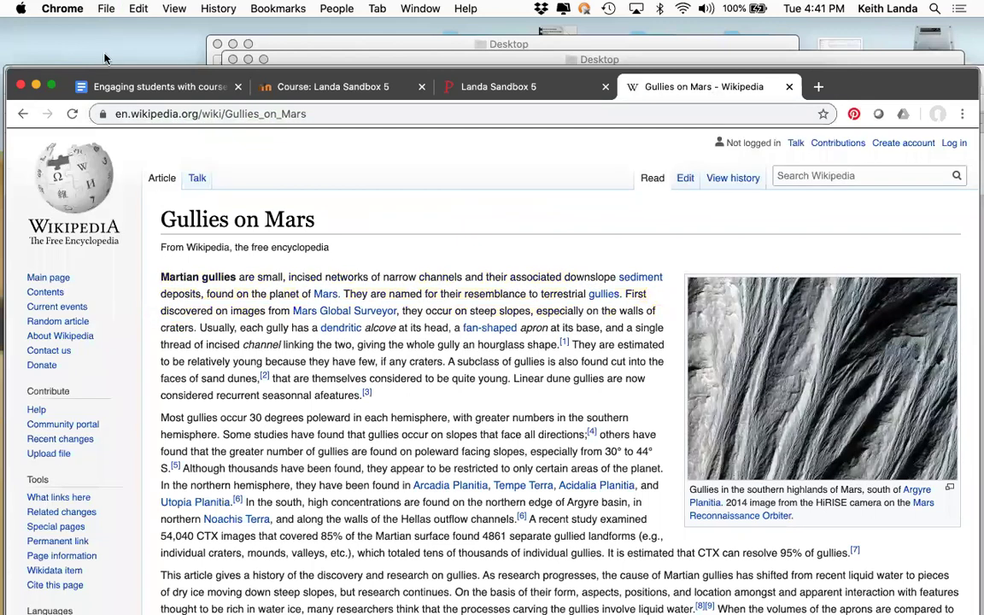
{"action": "left_click", "coordinate": [321, 112]}
{"action": "key", "text": "super+c"}
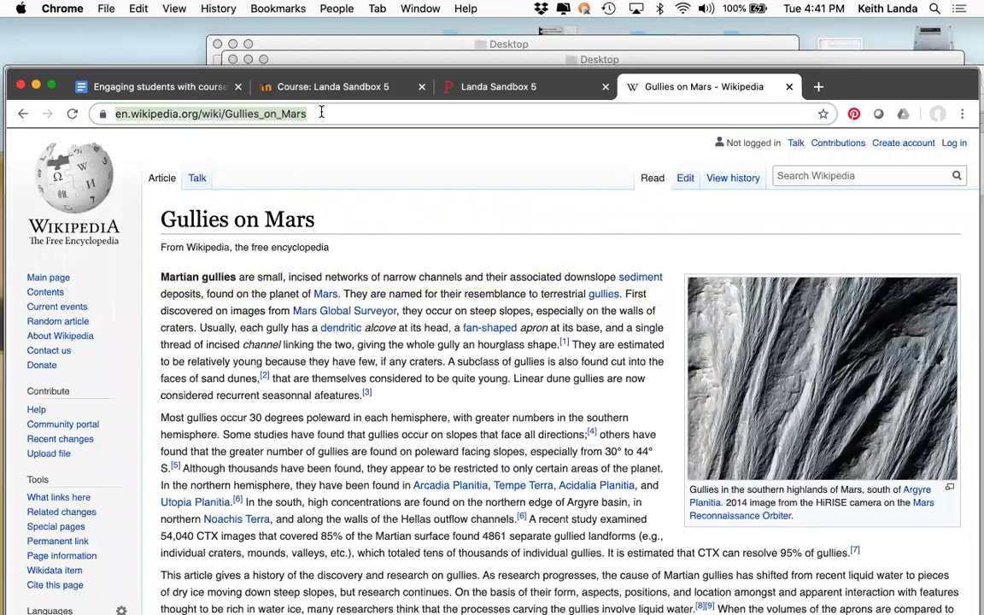
Cancel the pending Gullies on Mars upload in Perusall and add the web page again with the shortened Wikipedia address.
{"action": "left_click", "coordinate": [530, 88]}
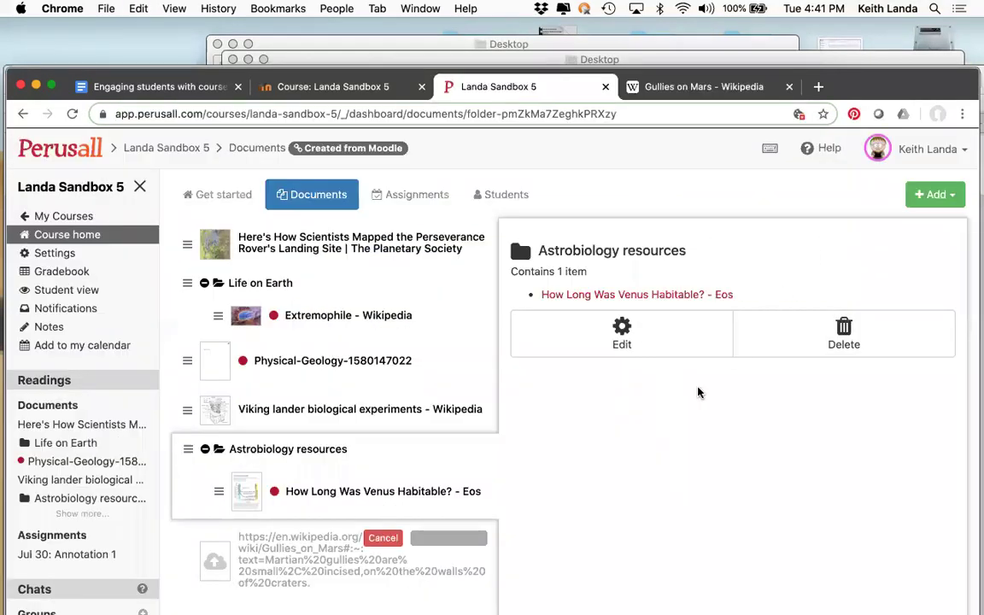
{"action": "left_click", "coordinate": [383, 538]}
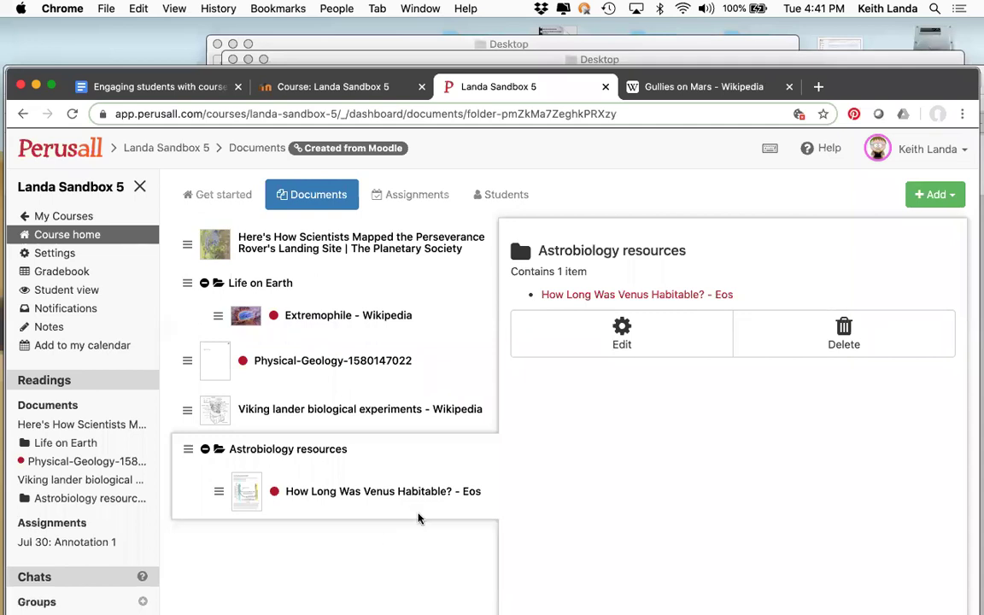
{"action": "left_click", "coordinate": [936, 195]}
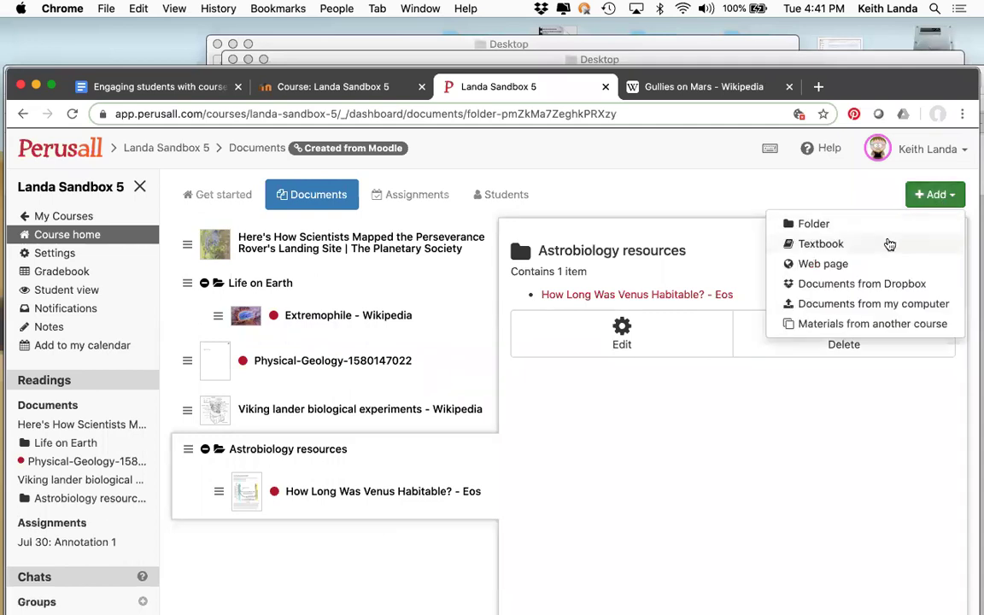
{"action": "left_click", "coordinate": [861, 267]}
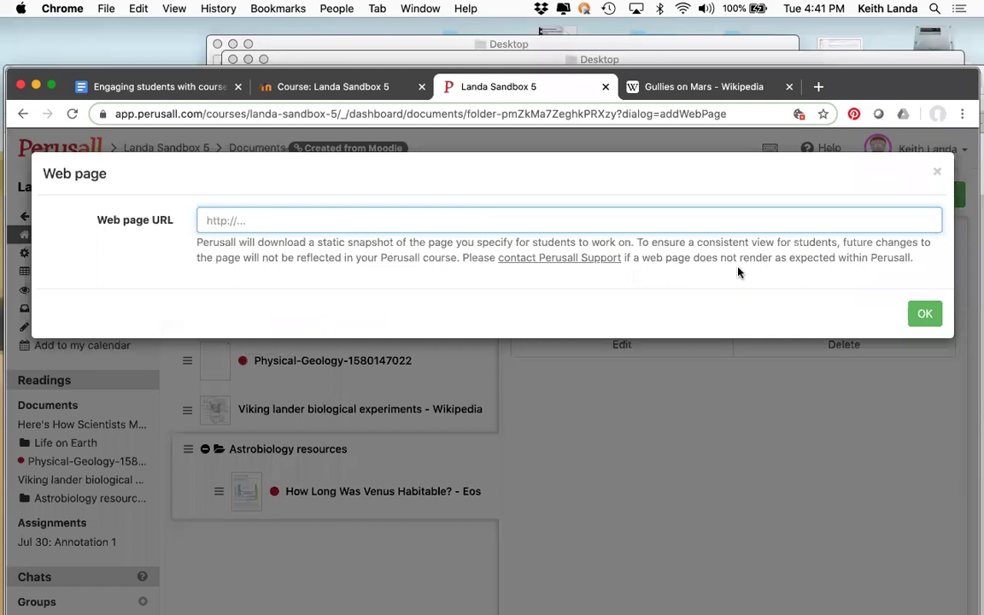
{"action": "key", "text": "super+v"}
{"action": "left_click", "coordinate": [925, 314]}
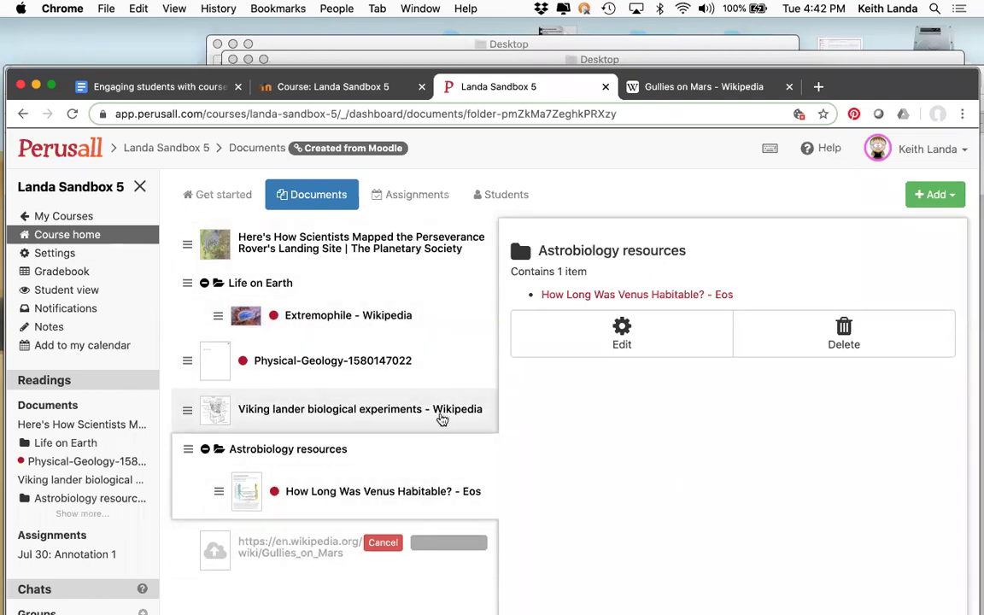
Search the Perusall textbook catalog for titles containing "biology".
{"action": "left_click", "coordinate": [953, 195]}
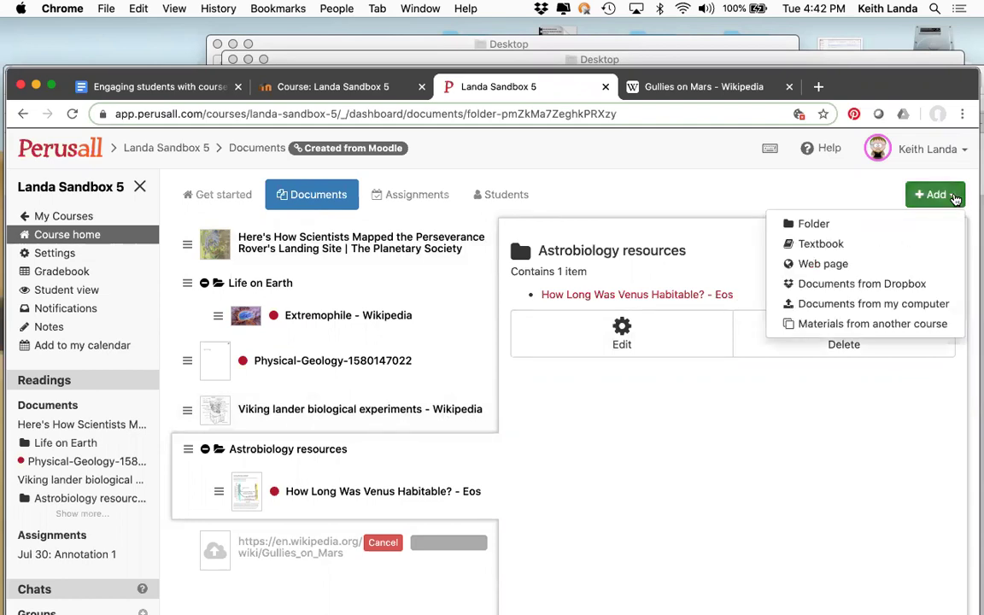
{"action": "left_click", "coordinate": [815, 245]}
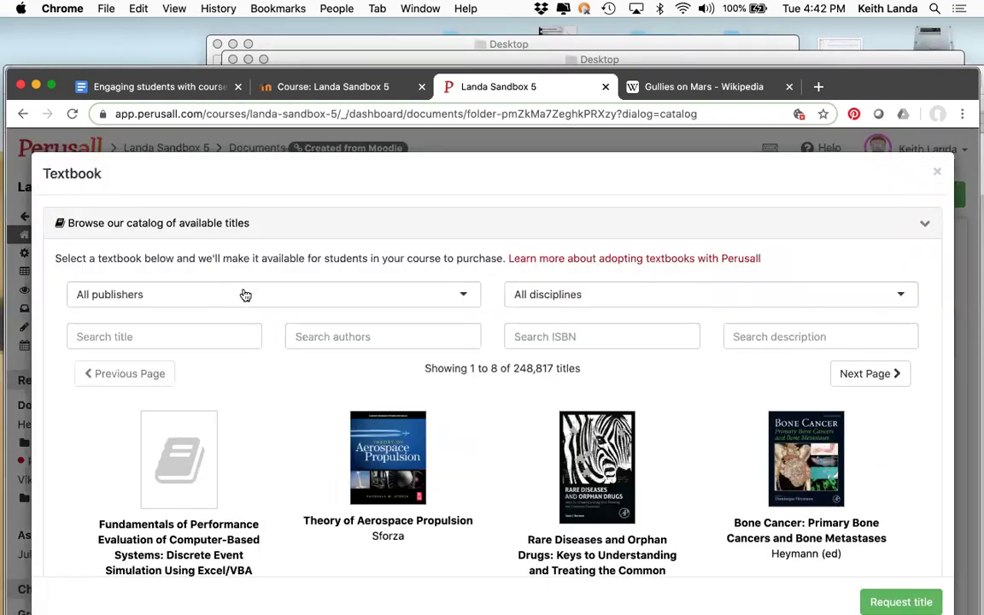
{"action": "left_click", "coordinate": [194, 339]}
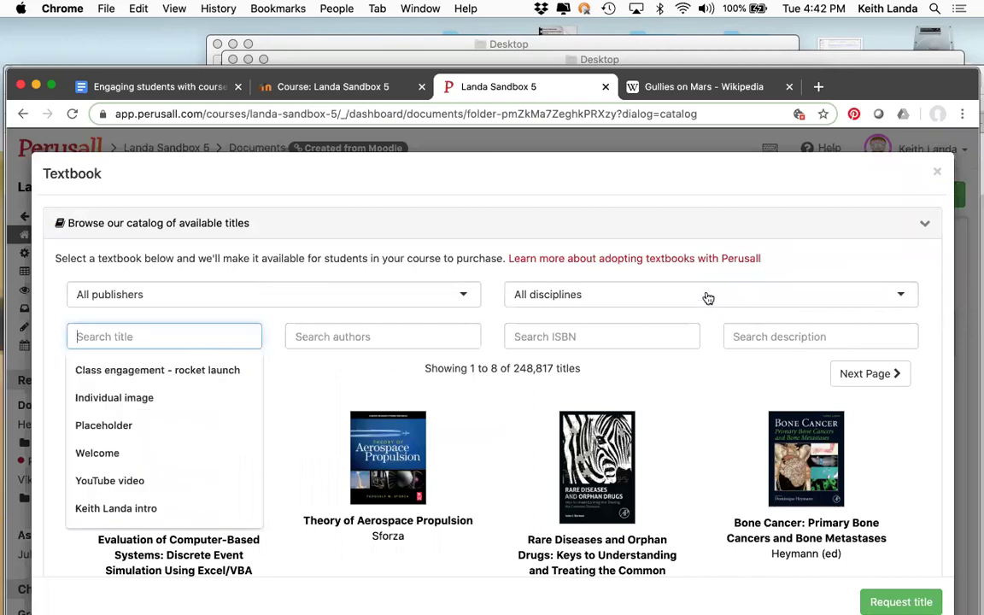
{"action": "type", "text": "bio"}
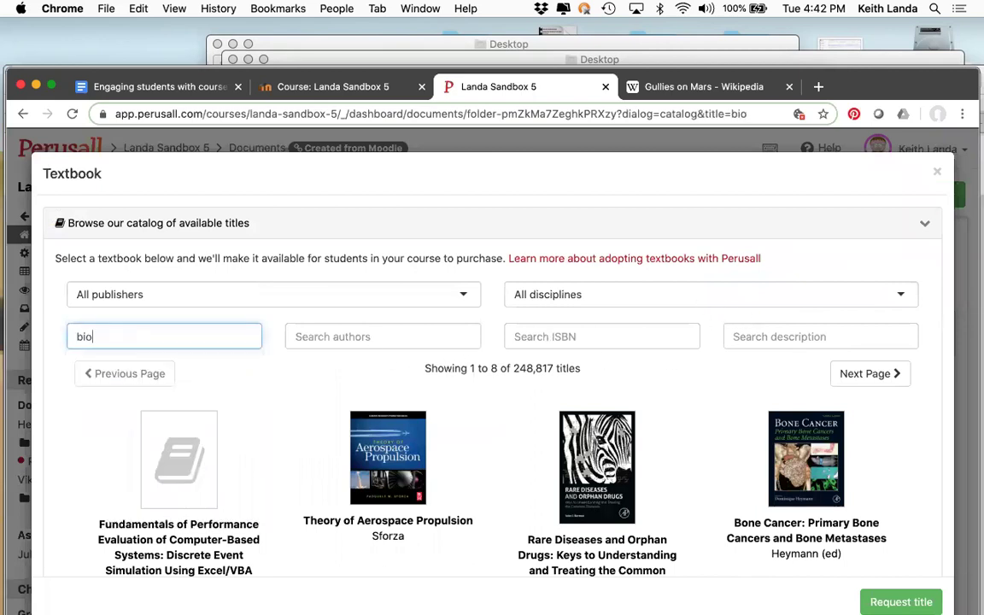
{"action": "type", "text": "logy"}
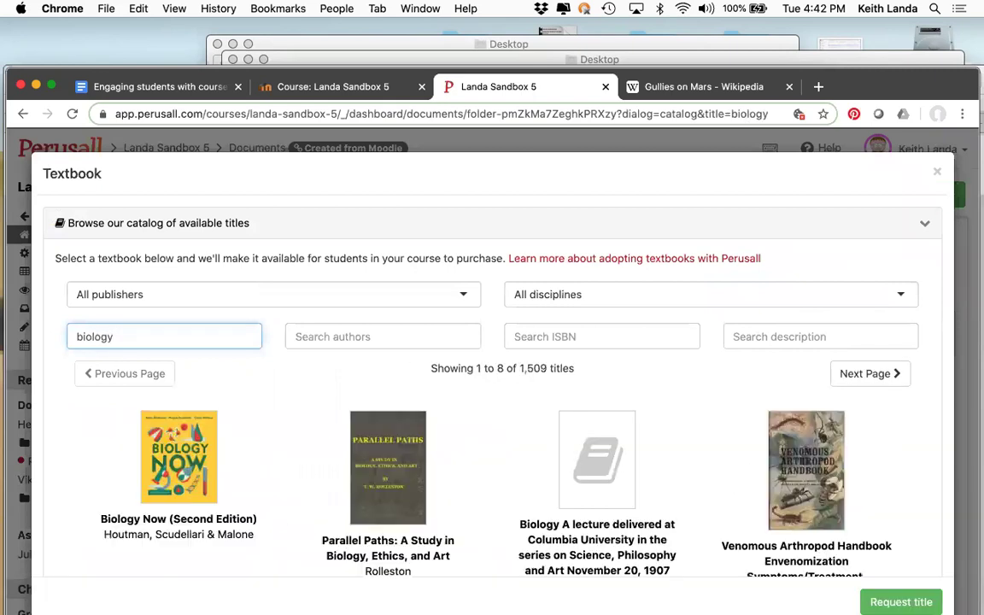
Search the textbook catalog for "chemistry" titles instead, look through the books, and close the catalog without choosing one.
{"action": "key", "text": "BackSpace"}
{"action": "key", "text": "BackSpace"}
{"action": "key", "text": "BackSpace"}
{"action": "key", "text": "BackSpace"}
{"action": "key", "text": "BackSpace"}
{"action": "key", "text": "BackSpace"}
{"action": "key", "text": "BackSpace"}
{"action": "type", "text": "chemistry"}
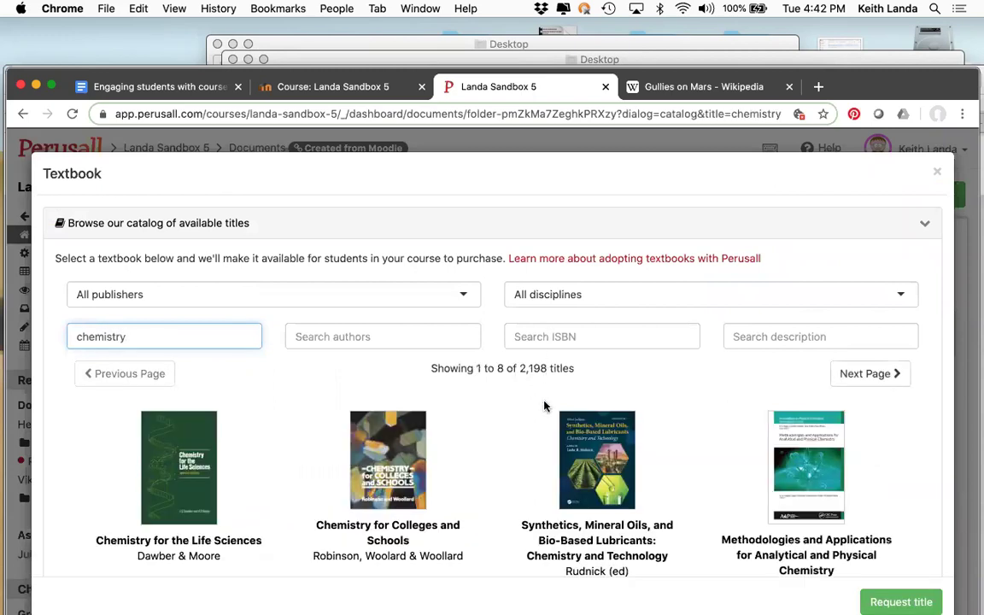
{"action": "scroll", "coordinate": [498, 483], "scroll_direction": "down", "scroll_amount": 1}
{"action": "scroll", "coordinate": [497, 482], "scroll_direction": "down", "scroll_amount": 5}
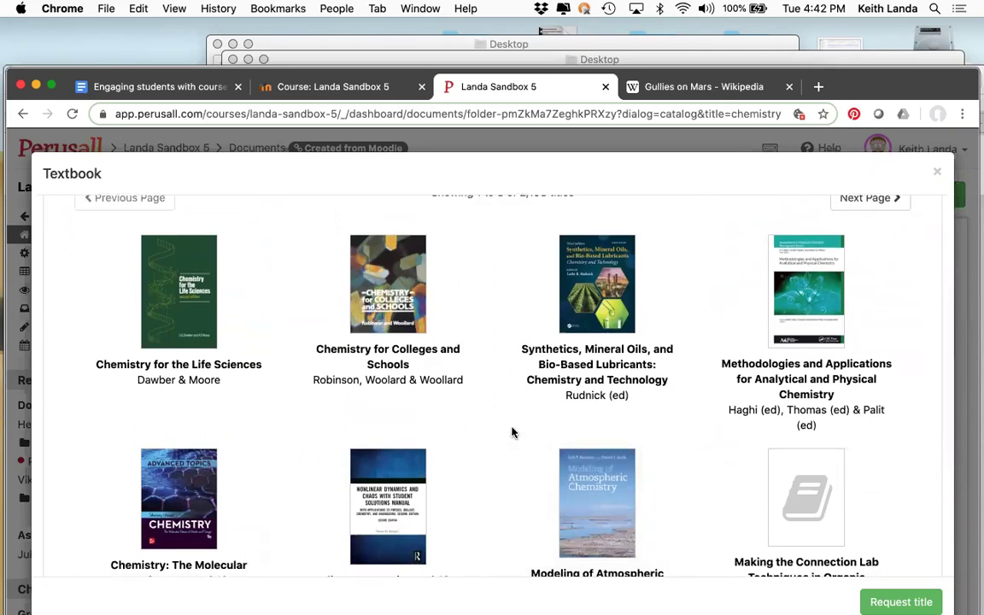
{"action": "scroll", "coordinate": [514, 431], "scroll_direction": "down", "scroll_amount": 2}
{"action": "scroll", "coordinate": [514, 434], "scroll_direction": "down", "scroll_amount": 2}
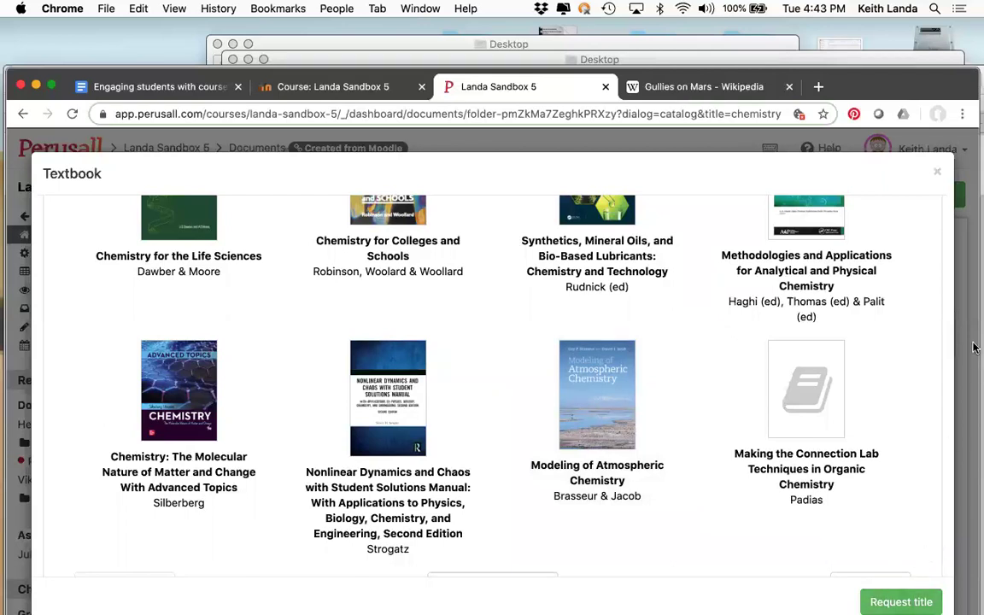
{"action": "left_click", "coordinate": [938, 174]}
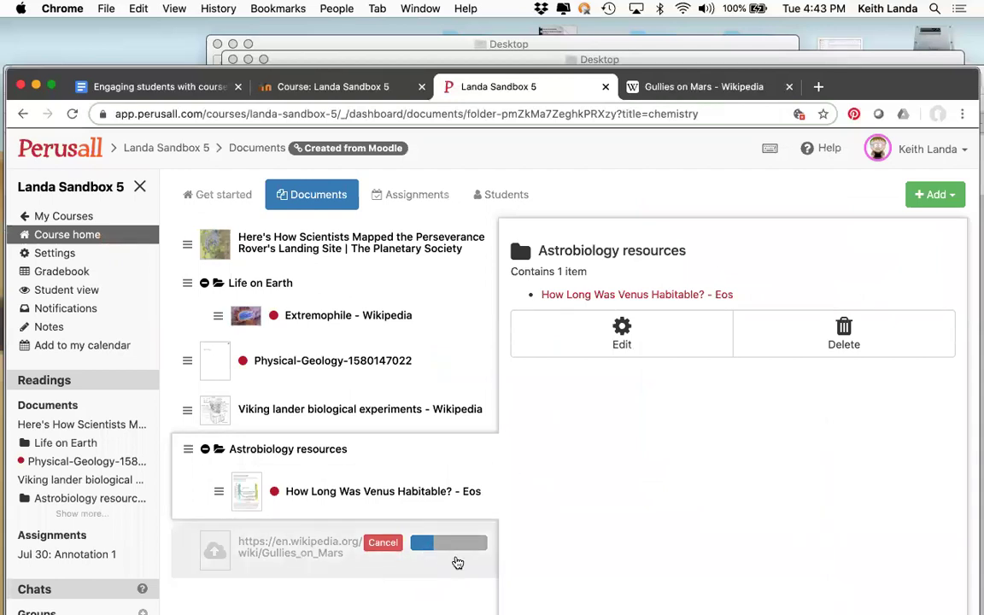
{"action": "left_click", "coordinate": [955, 198]}
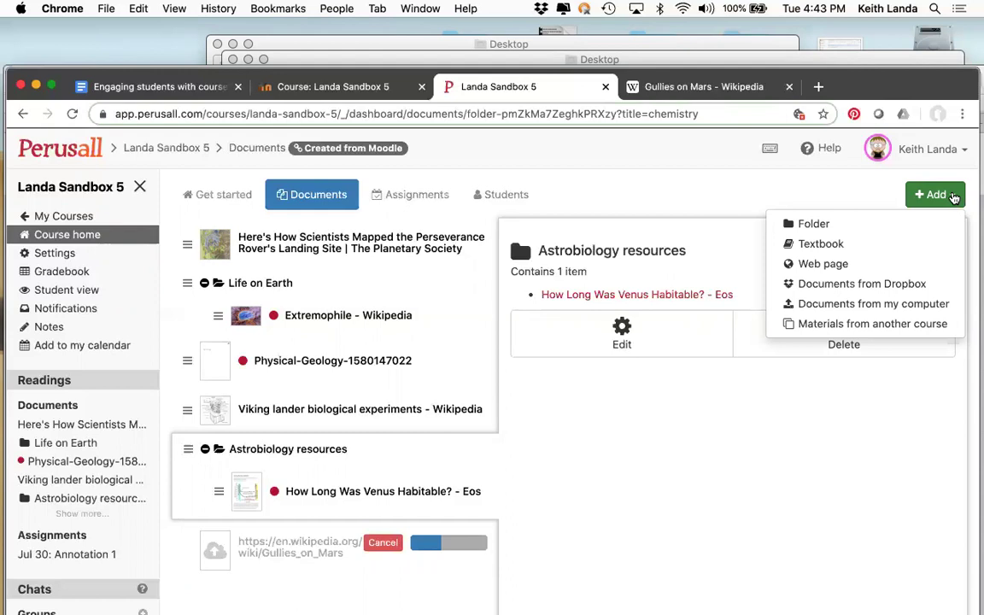
{"action": "left_click", "coordinate": [748, 443]}
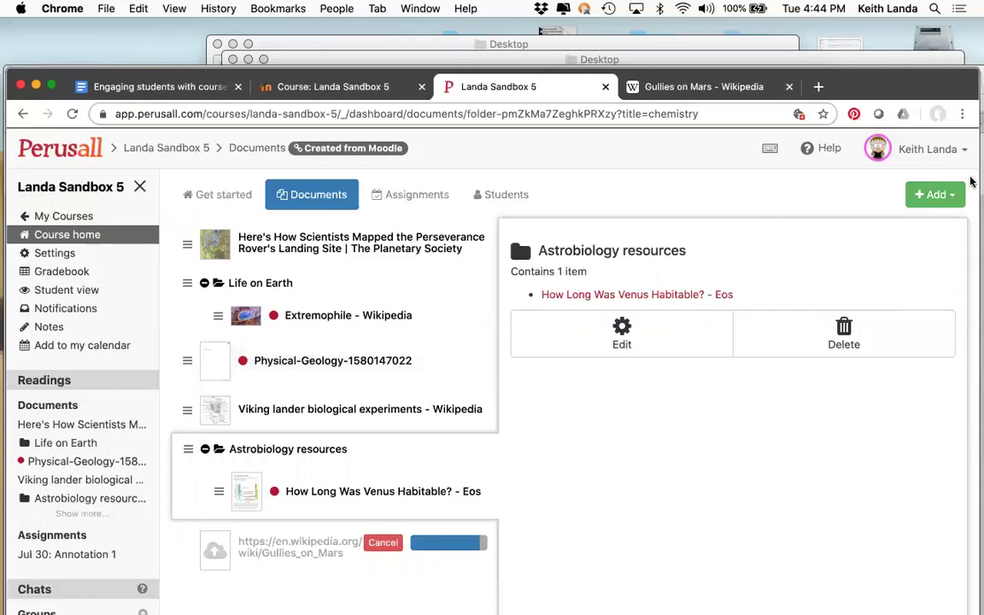
{"action": "left_click", "coordinate": [943, 201]}
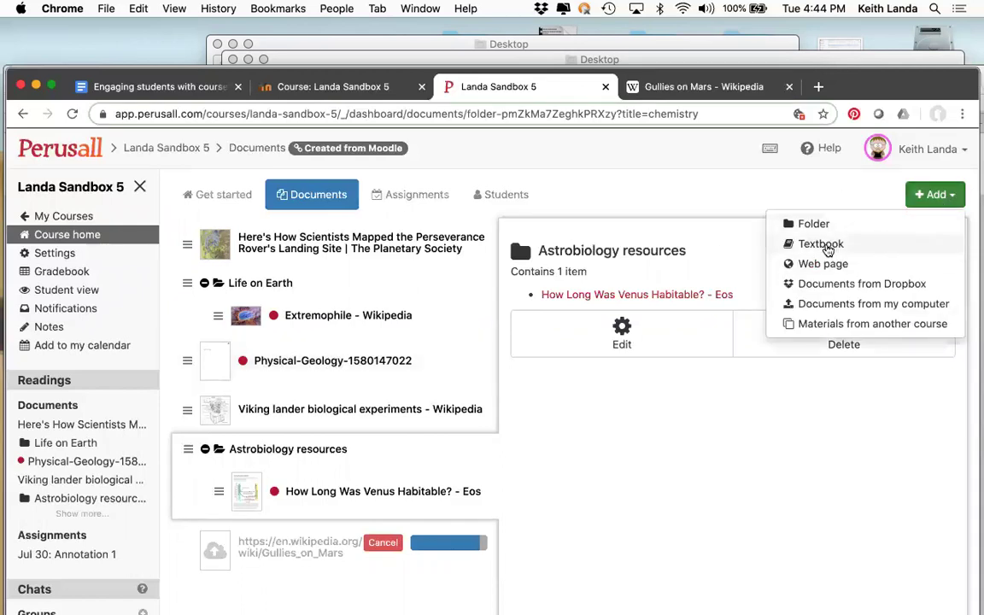
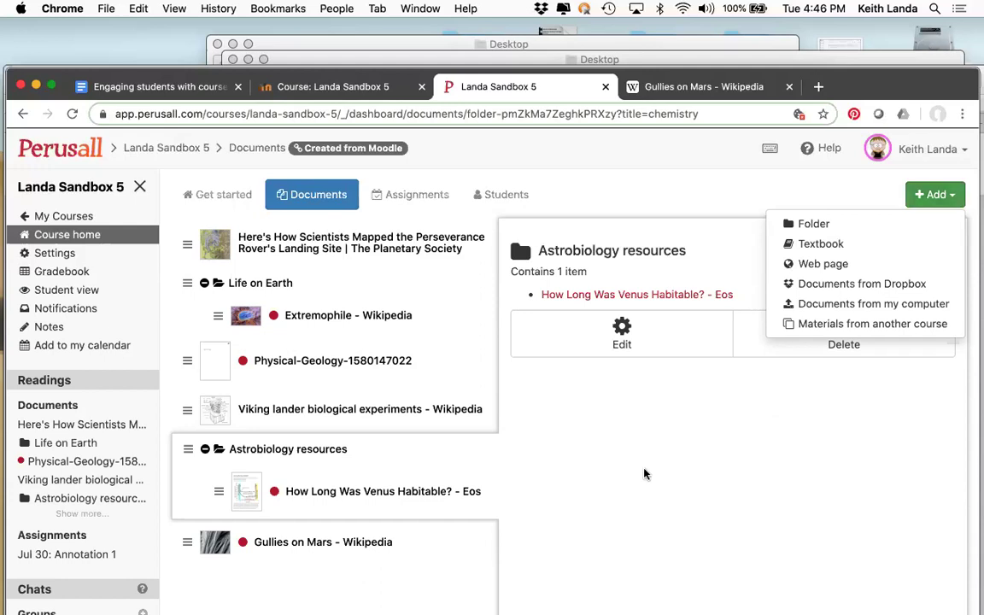
{"action": "left_click", "coordinate": [645, 475]}
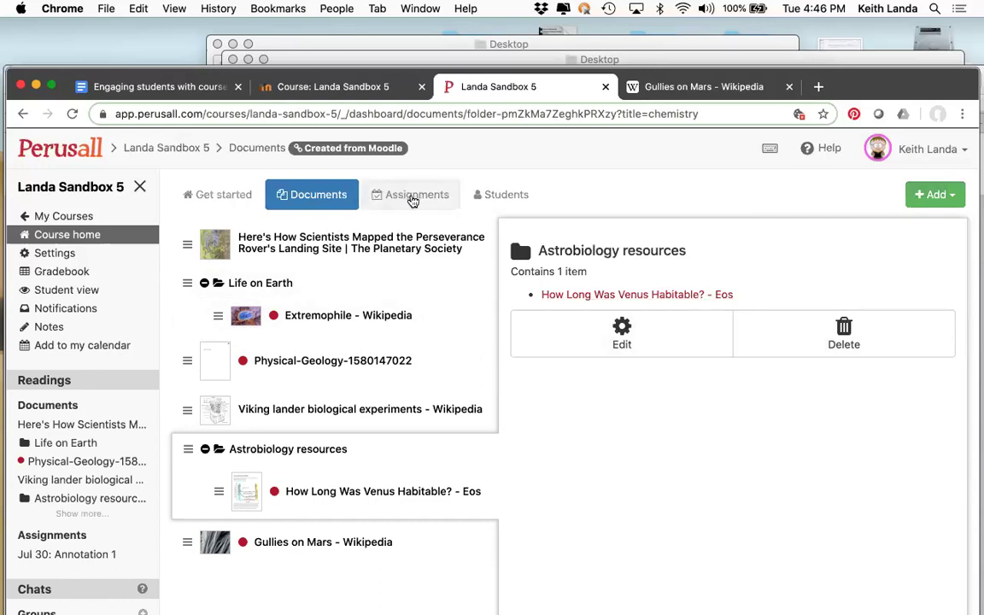
Go to the course's assignments and start a new assignment.
{"action": "left_click", "coordinate": [346, 318]}
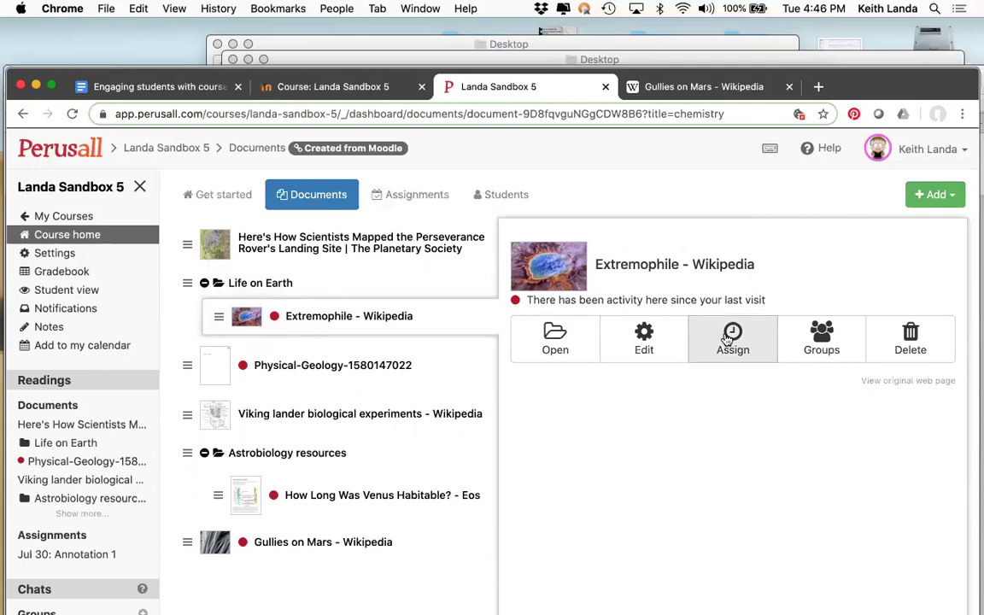
{"action": "left_click", "coordinate": [411, 197]}
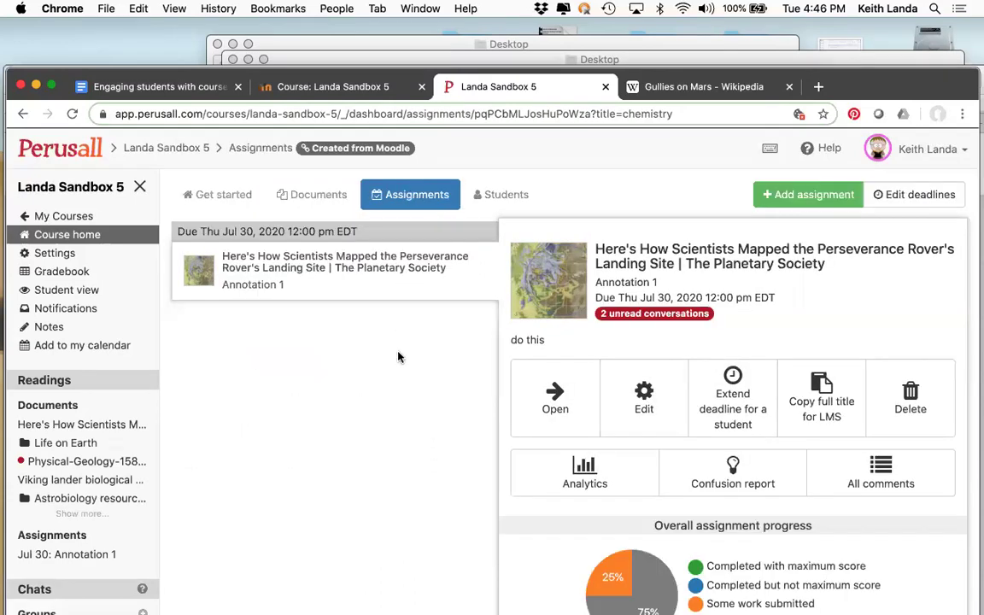
{"action": "left_click", "coordinate": [826, 196]}
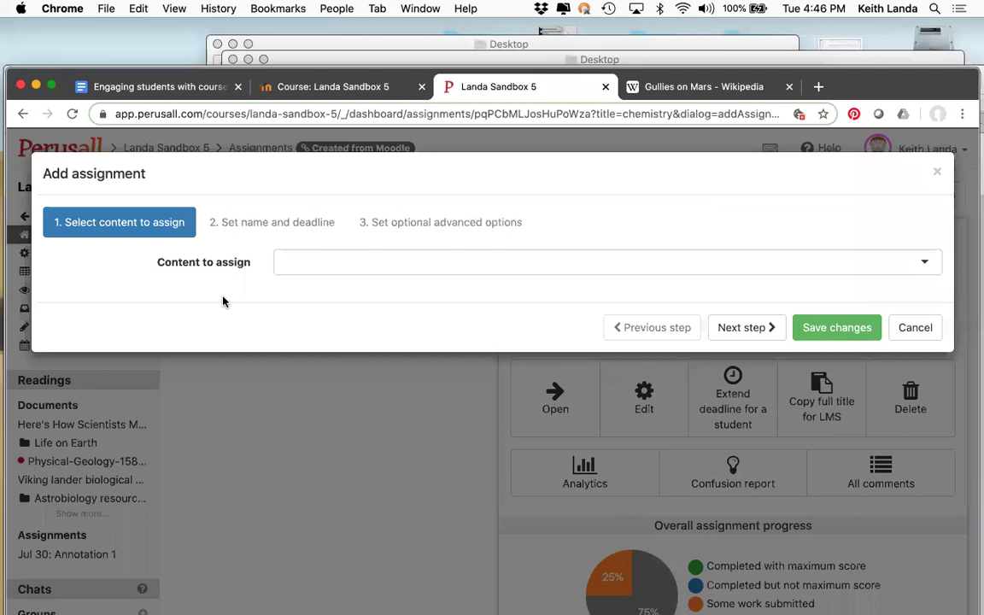
Look through the course library and choose Gullies on Mars - Wikipedia as the content to assign.
{"action": "left_click", "coordinate": [385, 264]}
{"action": "scroll", "coordinate": [407, 347], "scroll_direction": "down", "scroll_amount": 5}
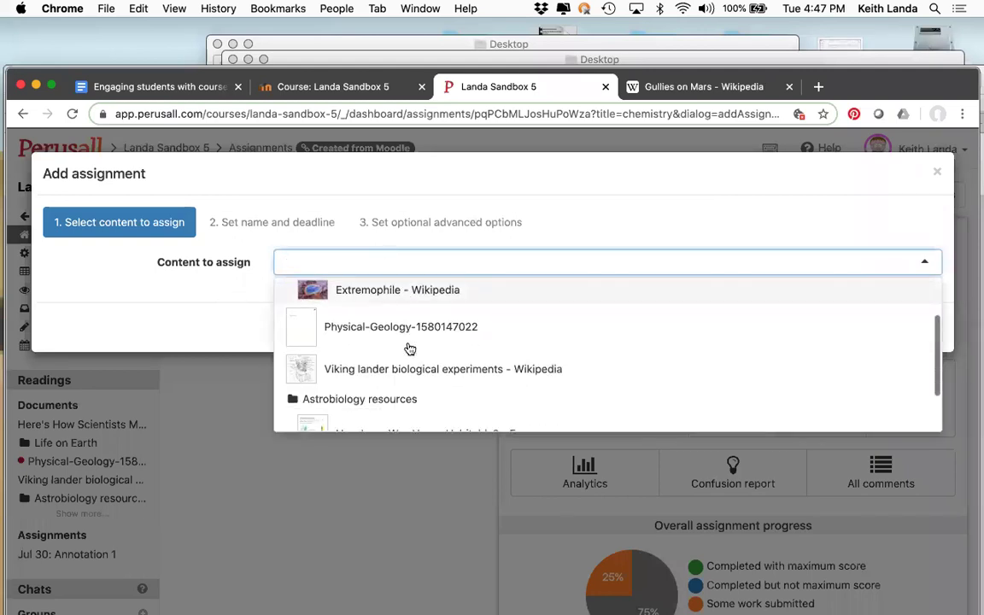
{"action": "scroll", "coordinate": [410, 348], "scroll_direction": "up", "scroll_amount": 5}
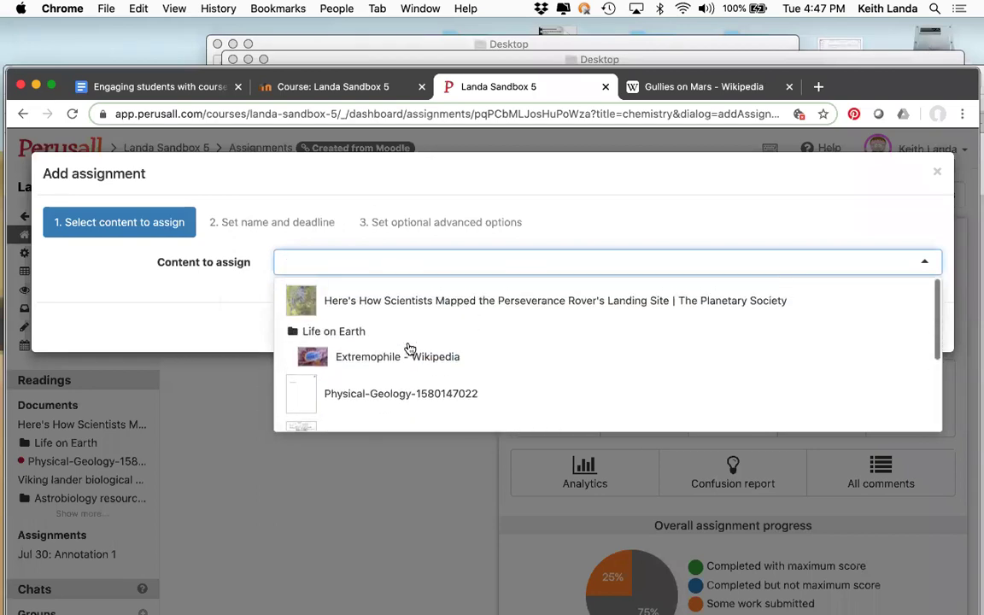
{"action": "scroll", "coordinate": [410, 348], "scroll_direction": "down", "scroll_amount": 1}
{"action": "scroll", "coordinate": [410, 348], "scroll_direction": "down", "scroll_amount": 1}
{"action": "scroll", "coordinate": [410, 349], "scroll_direction": "up", "scroll_amount": 1}
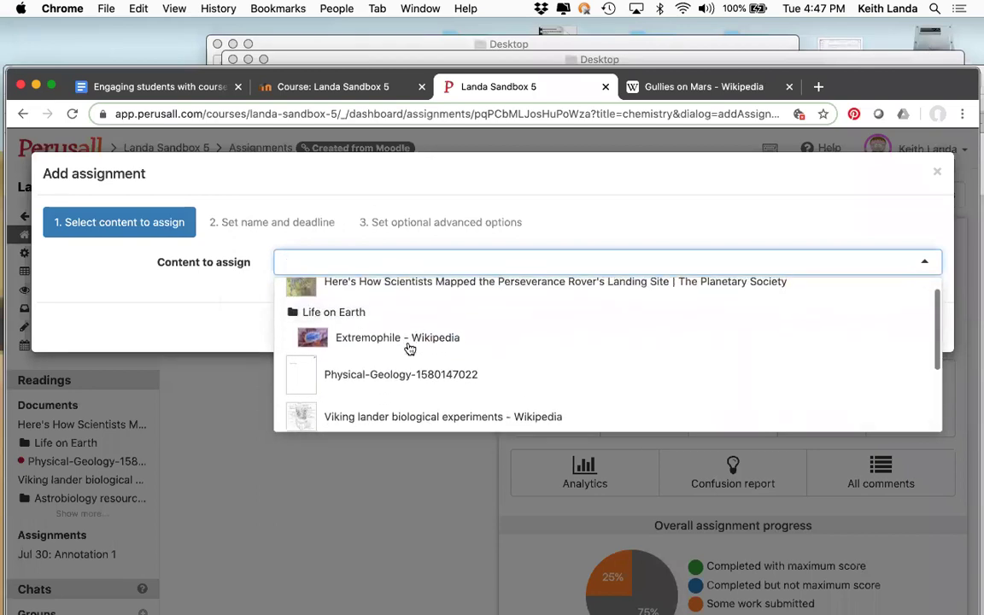
{"action": "scroll", "coordinate": [410, 348], "scroll_direction": "down", "scroll_amount": 3}
{"action": "scroll", "coordinate": [408, 347], "scroll_direction": "down", "scroll_amount": 1}
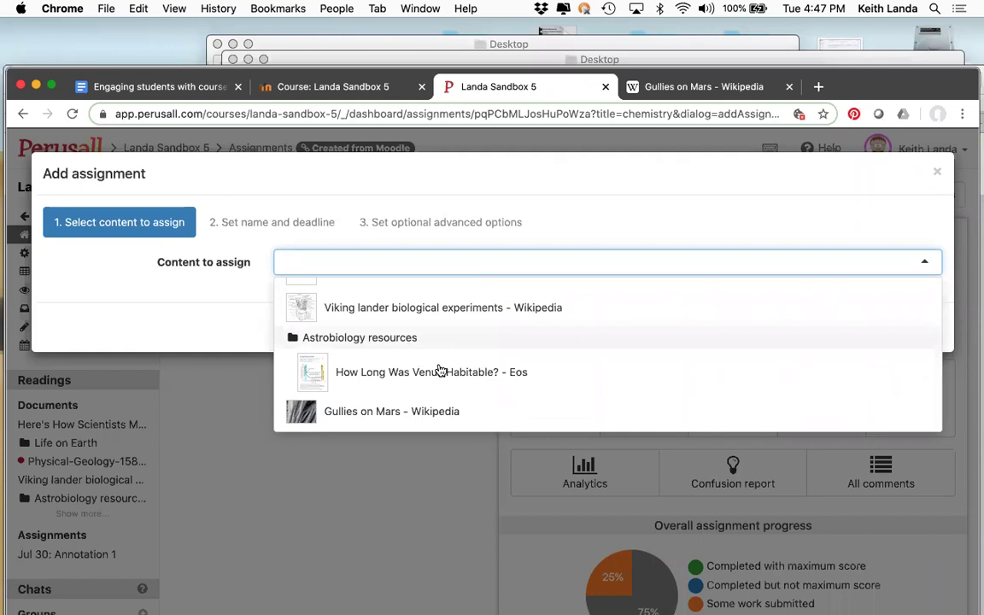
{"action": "left_click", "coordinate": [398, 414]}
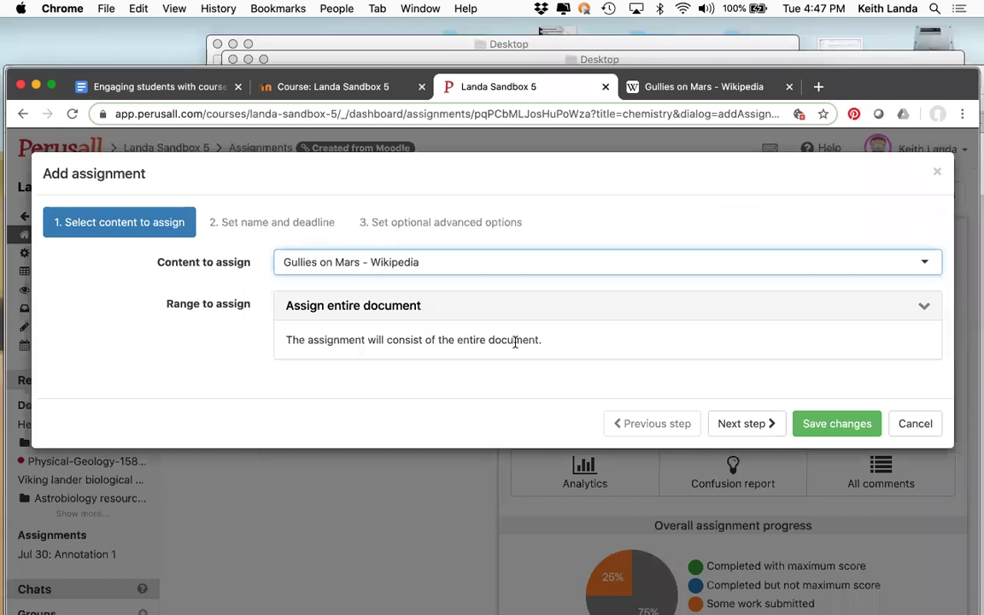
{"action": "left_click", "coordinate": [893, 311]}
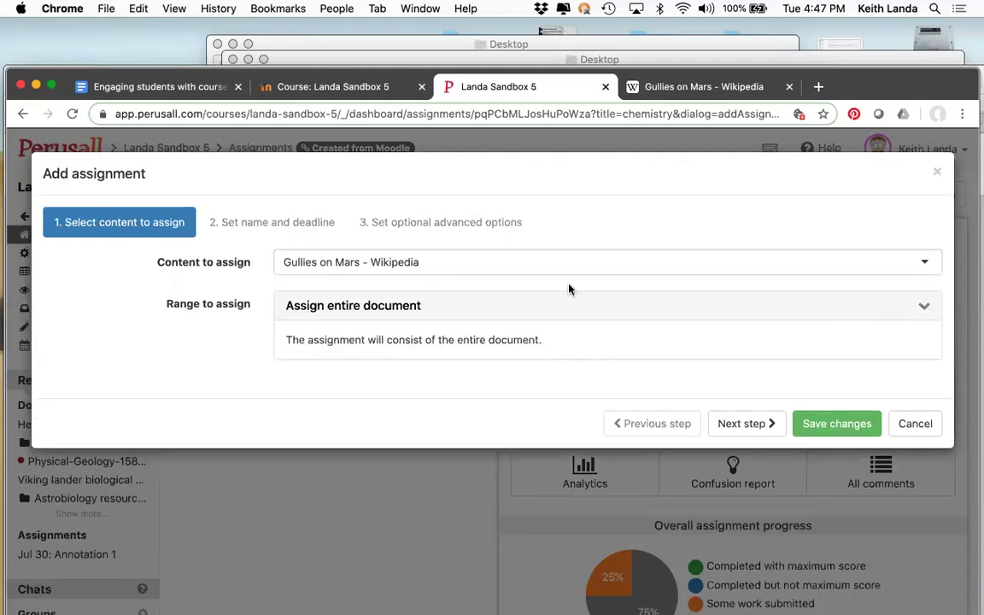
{"action": "left_click", "coordinate": [610, 266]}
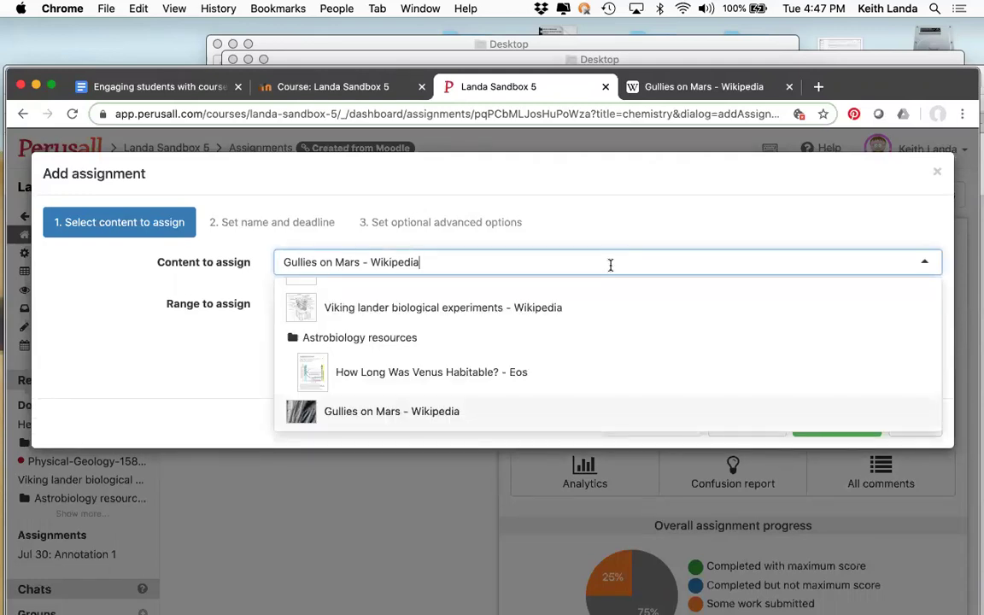
{"action": "scroll", "coordinate": [542, 315], "scroll_direction": "up", "scroll_amount": 3}
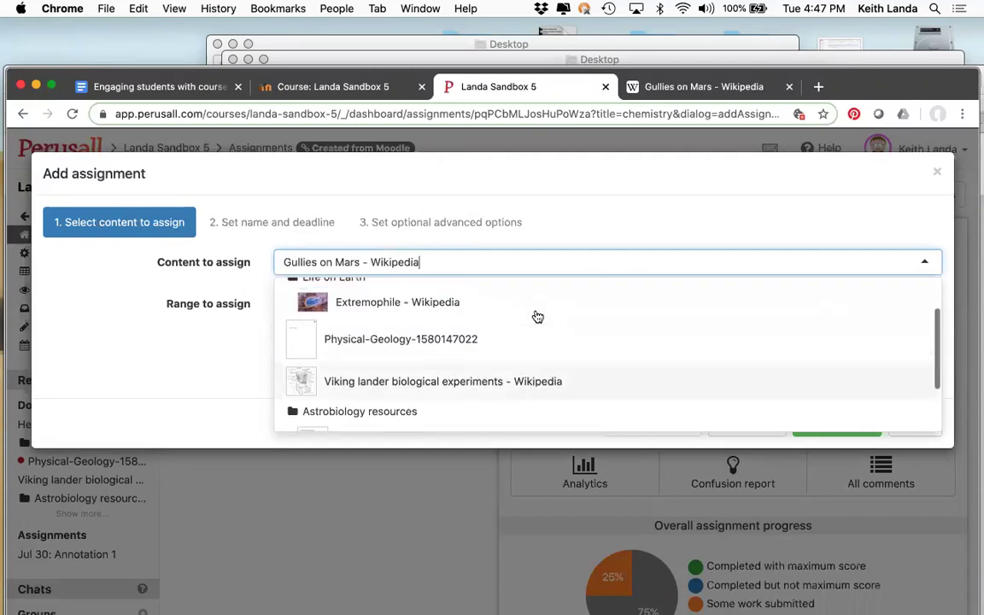
{"action": "left_click", "coordinate": [407, 348]}
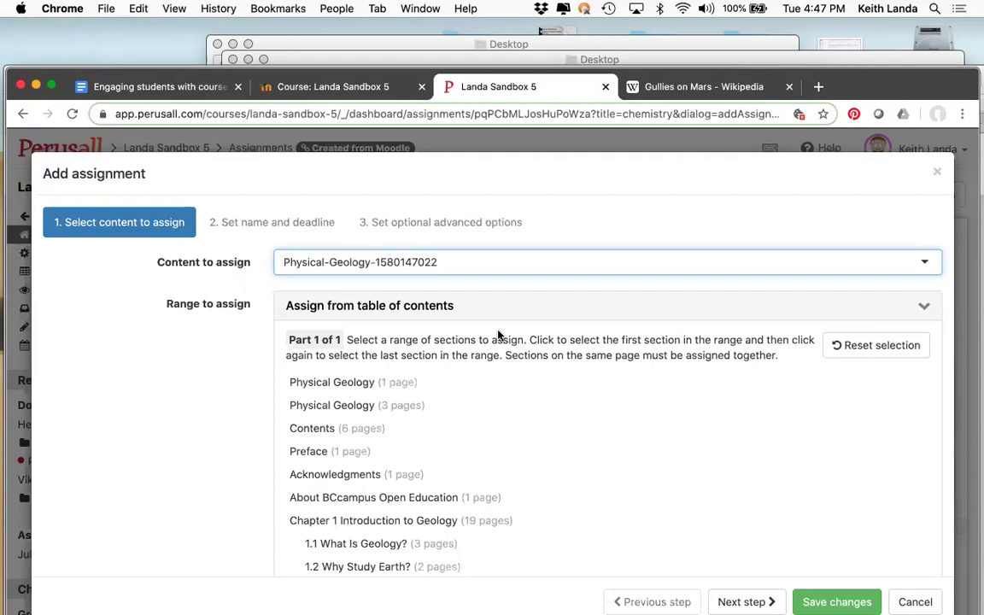
Select the range from Chapter 1 Introduction to Geology through section 1.4 Minerals and Rocks for the assignment.
{"action": "scroll", "coordinate": [513, 340], "scroll_direction": "down", "scroll_amount": 2}
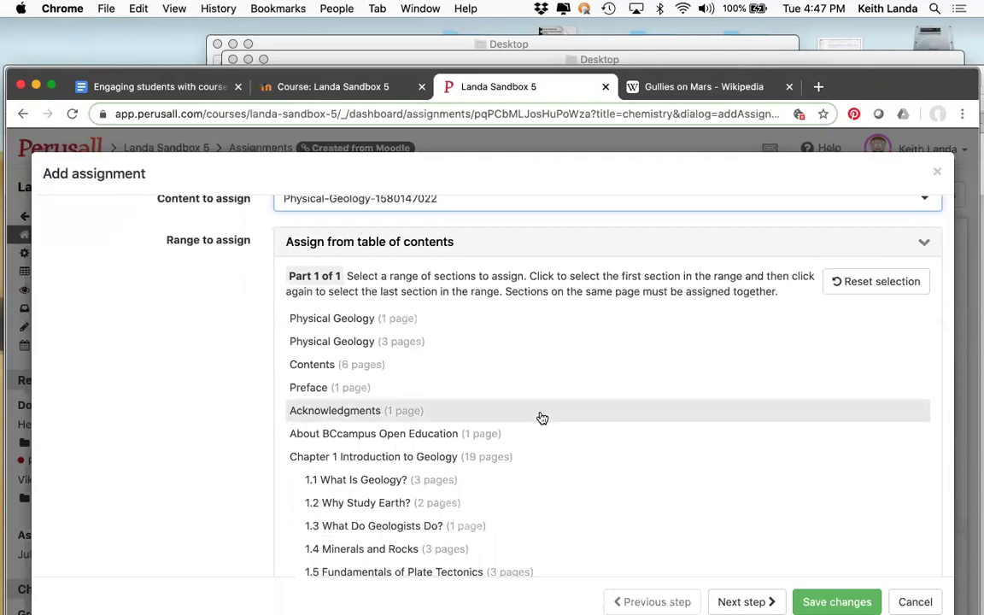
{"action": "scroll", "coordinate": [541, 416], "scroll_direction": "down", "scroll_amount": 3}
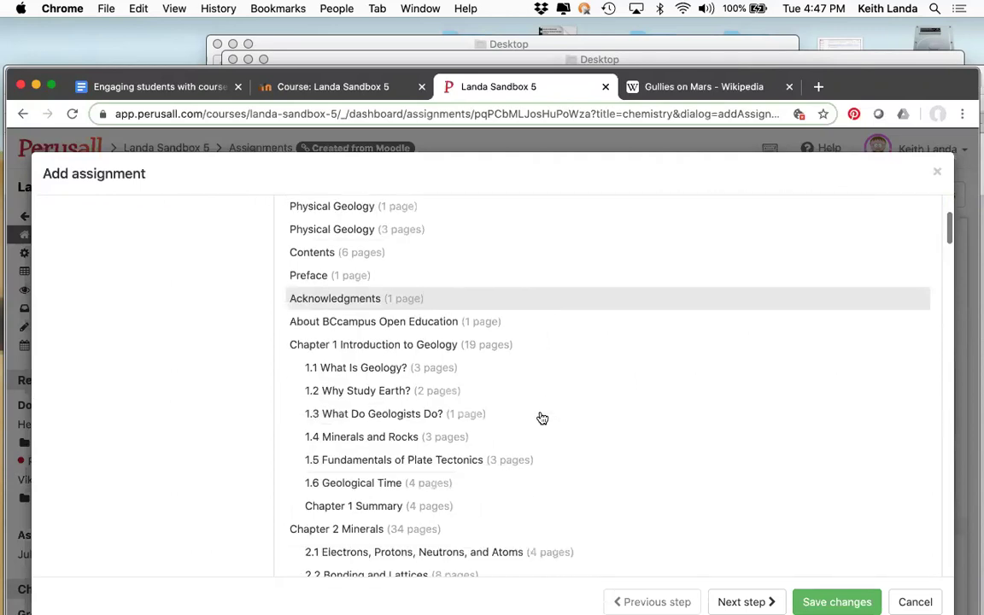
{"action": "left_click", "coordinate": [369, 345]}
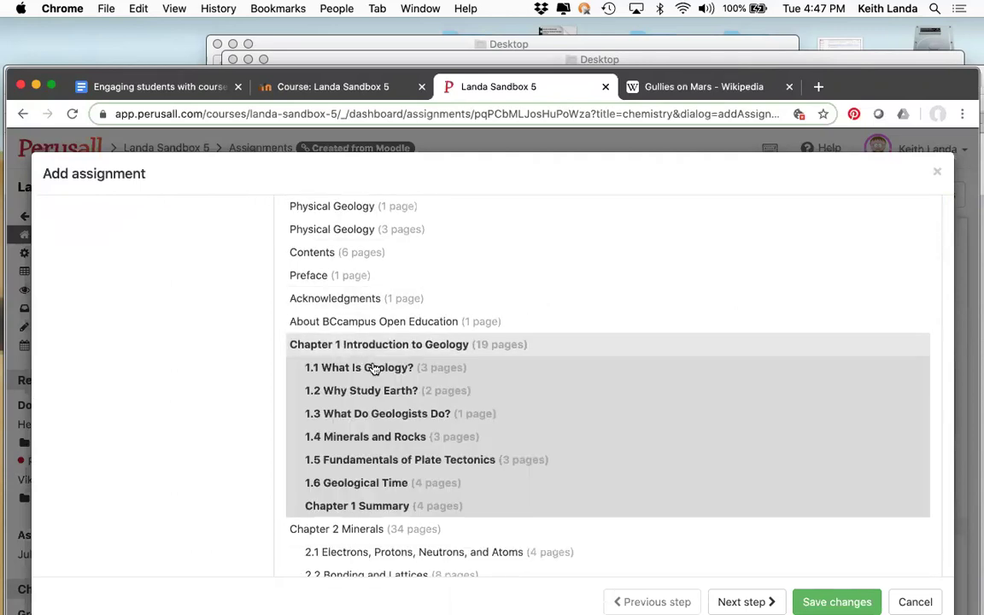
{"action": "left_click", "coordinate": [368, 506]}
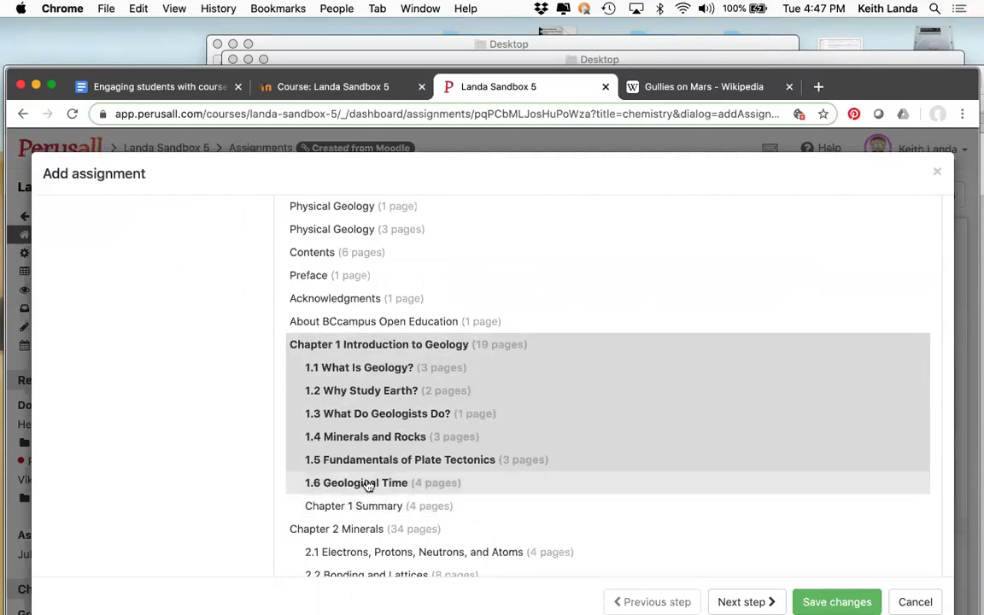
{"action": "left_click", "coordinate": [367, 484]}
{"action": "left_click", "coordinate": [367, 460]}
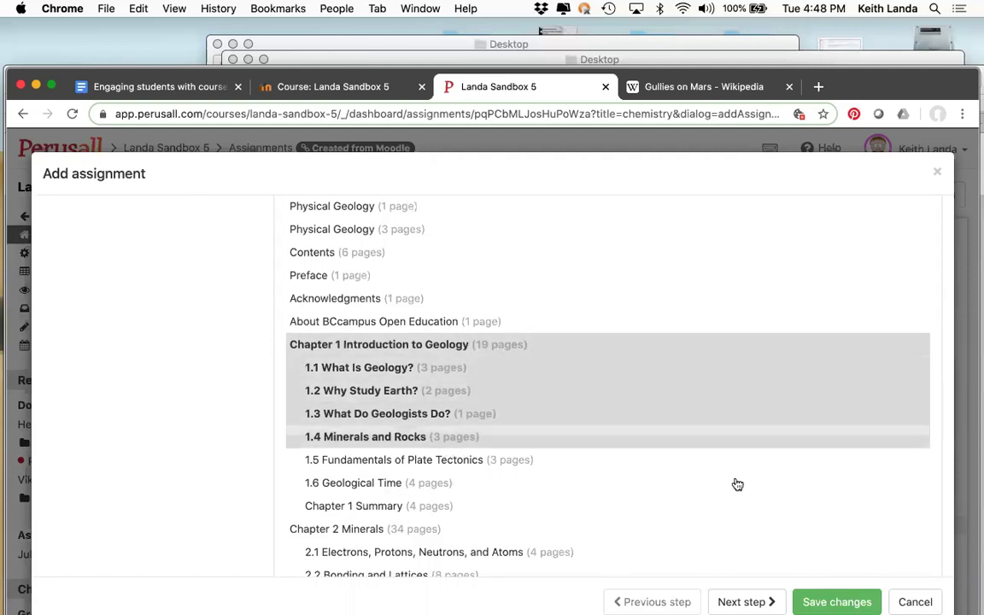
{"action": "scroll", "coordinate": [738, 484], "scroll_direction": "down", "scroll_amount": 2}
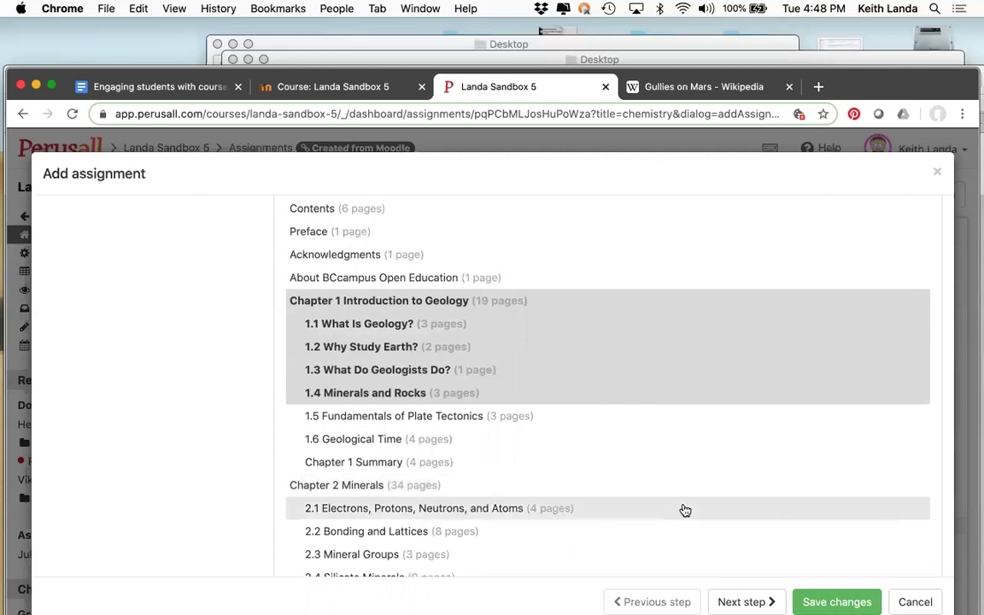
{"action": "scroll", "coordinate": [685, 510], "scroll_direction": "down", "scroll_amount": 1}
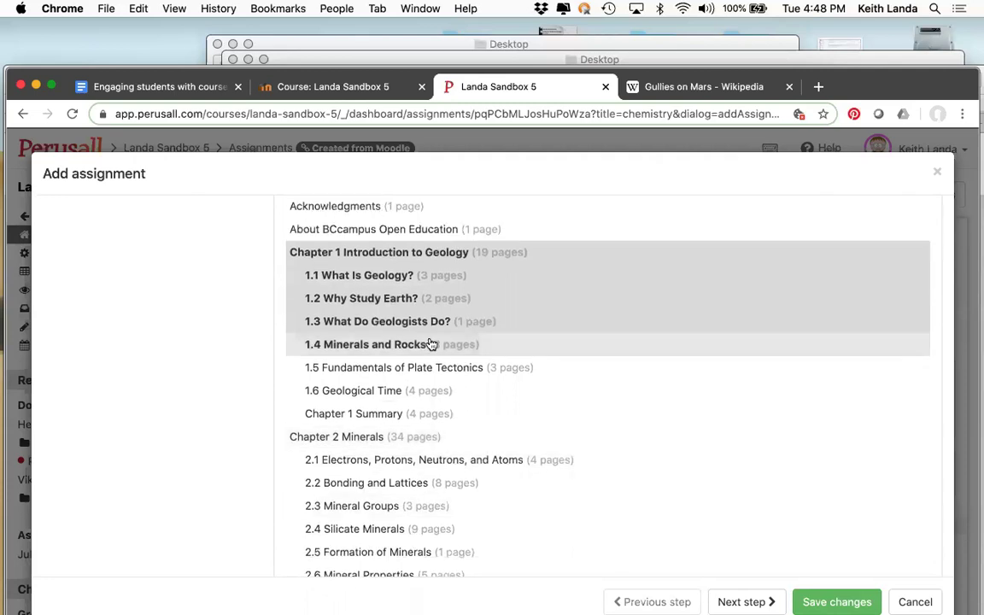
Name the assignment "Chapter 1 annotation assignment" and fill in placeholder text as the instructions for students.
{"action": "left_click", "coordinate": [743, 600]}
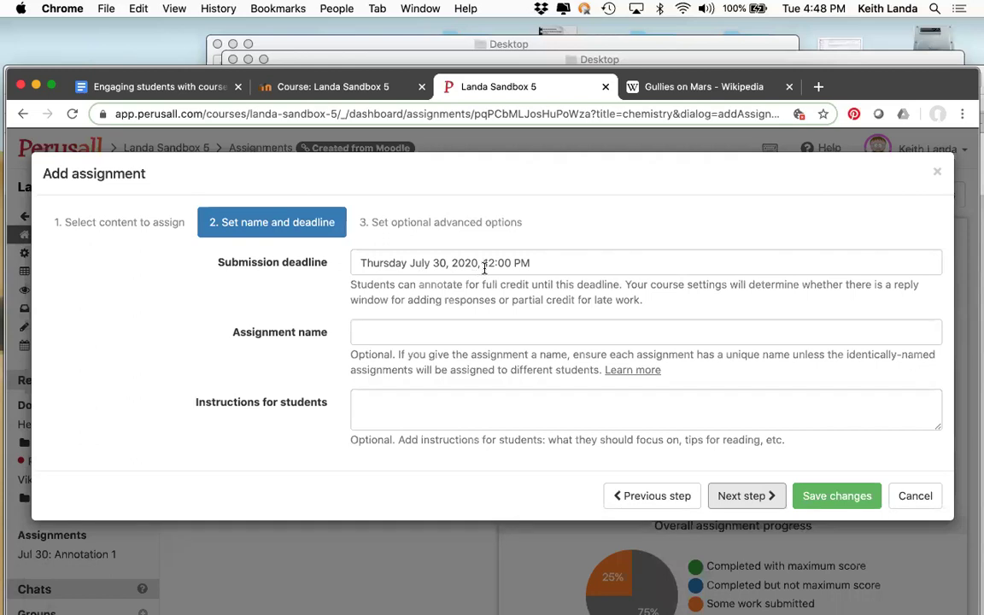
{"action": "left_click", "coordinate": [444, 336]}
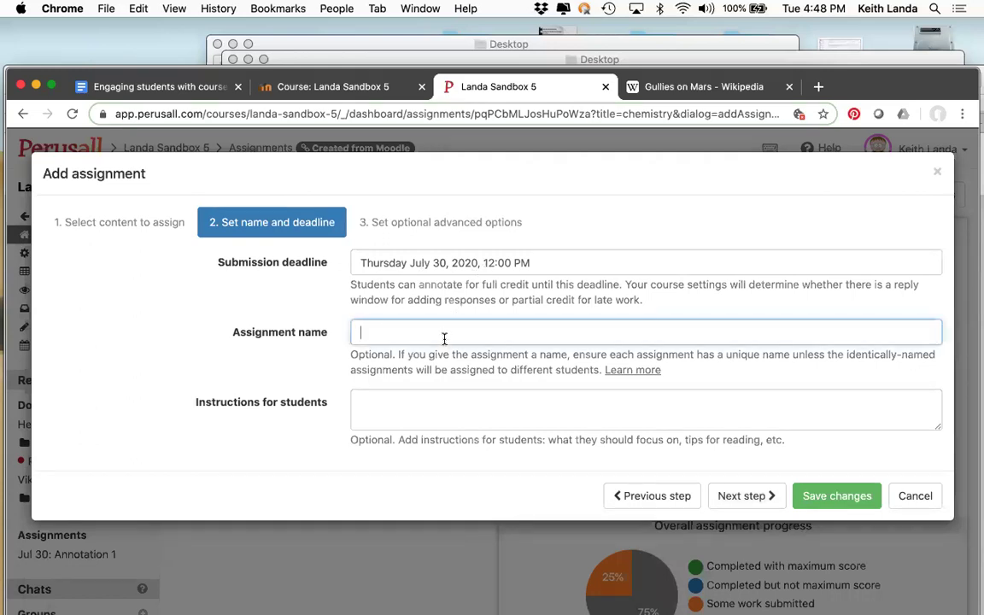
{"action": "type", "text": "Chapter"}
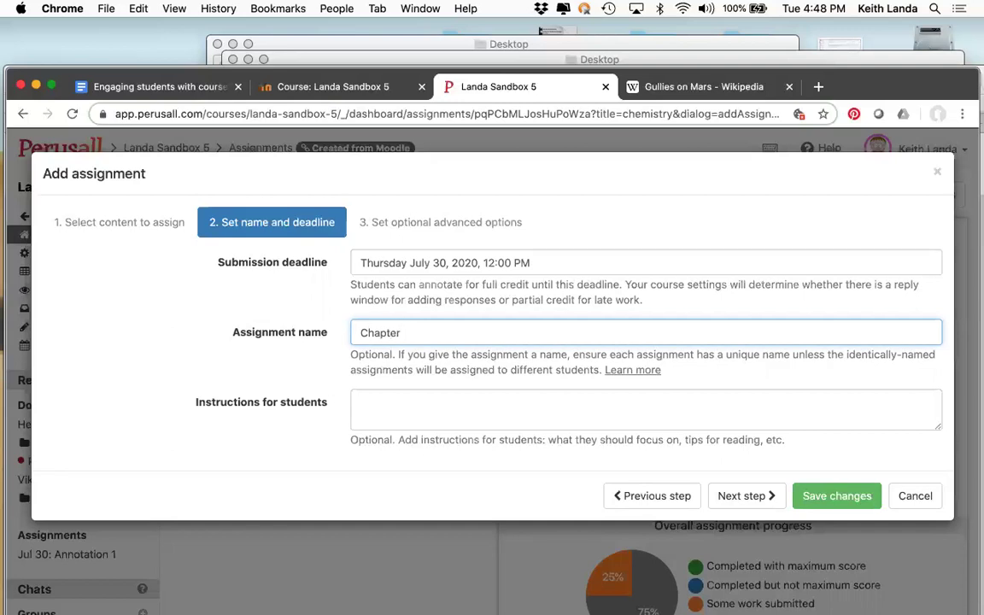
{"action": "type", "text": " 1 annotation assignment"}
{"action": "left_click", "coordinate": [438, 399]}
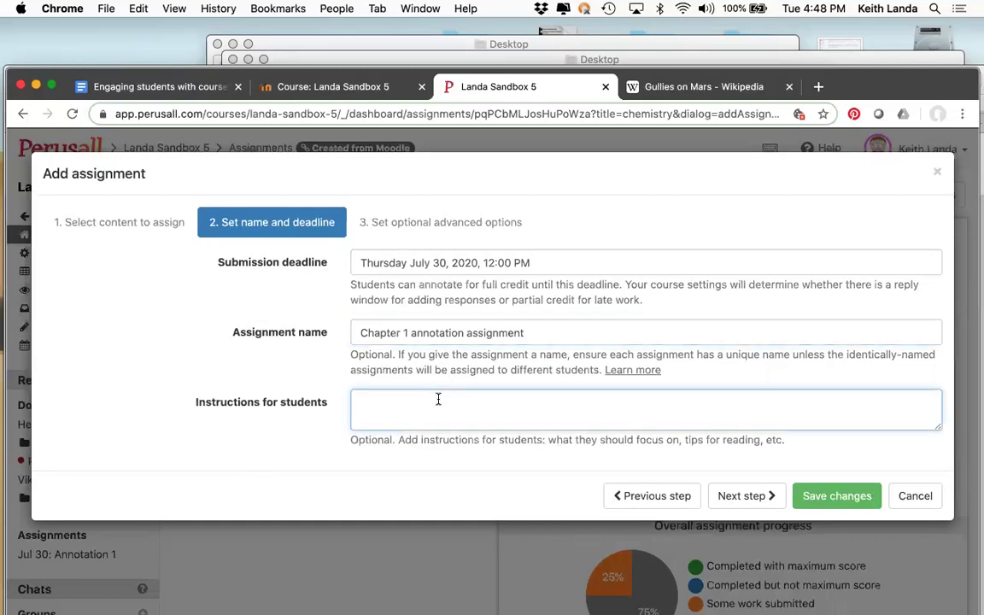
{"action": "type", "text": "jjfkl dsajlkf jalfj kaj fklaj lkj adklj fkladjlkfajklfj alkj flkajfa"}
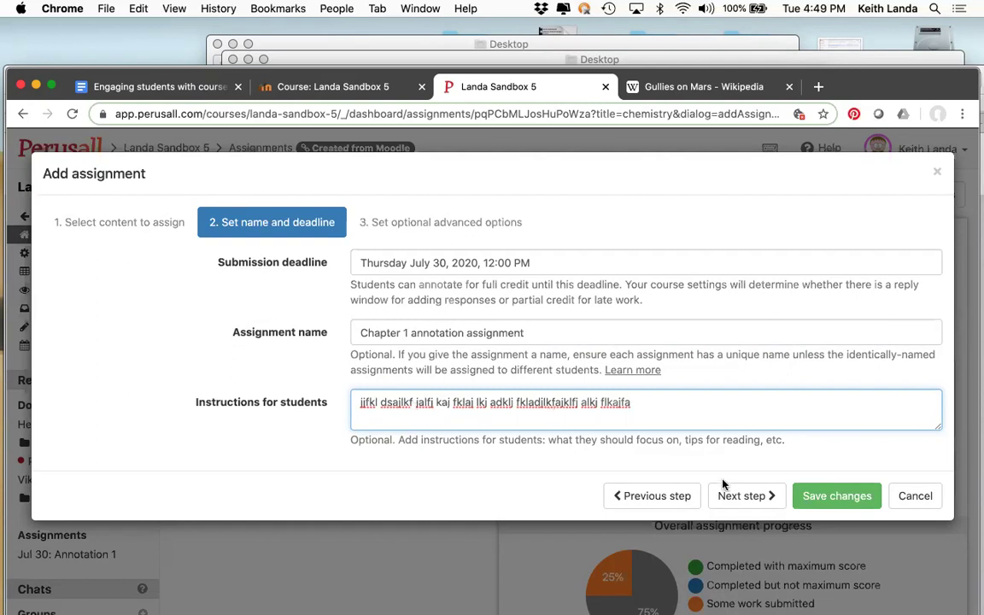
Set the annotations to grade to 4 and make the assignment visible to students starting Tuesday July 21, 2020, 12:00 PM.
{"action": "left_click", "coordinate": [743, 496]}
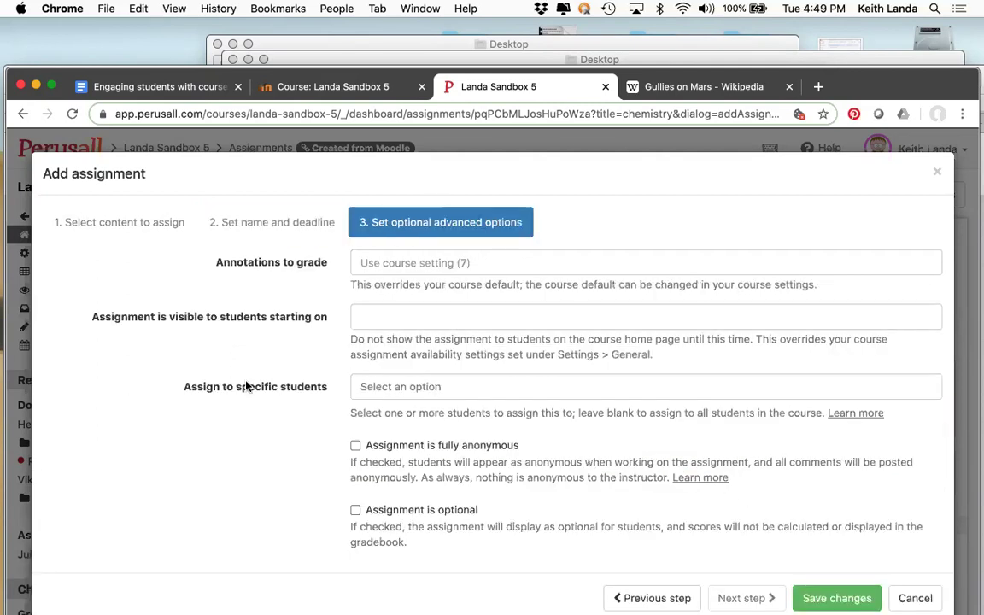
{"action": "left_click", "coordinate": [486, 263]}
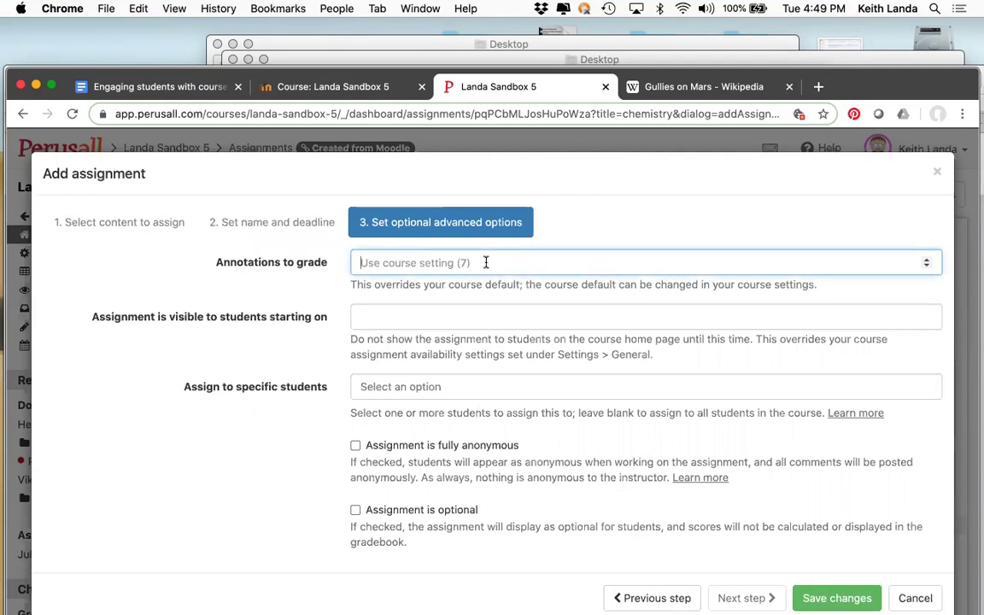
{"action": "type", "text": "4"}
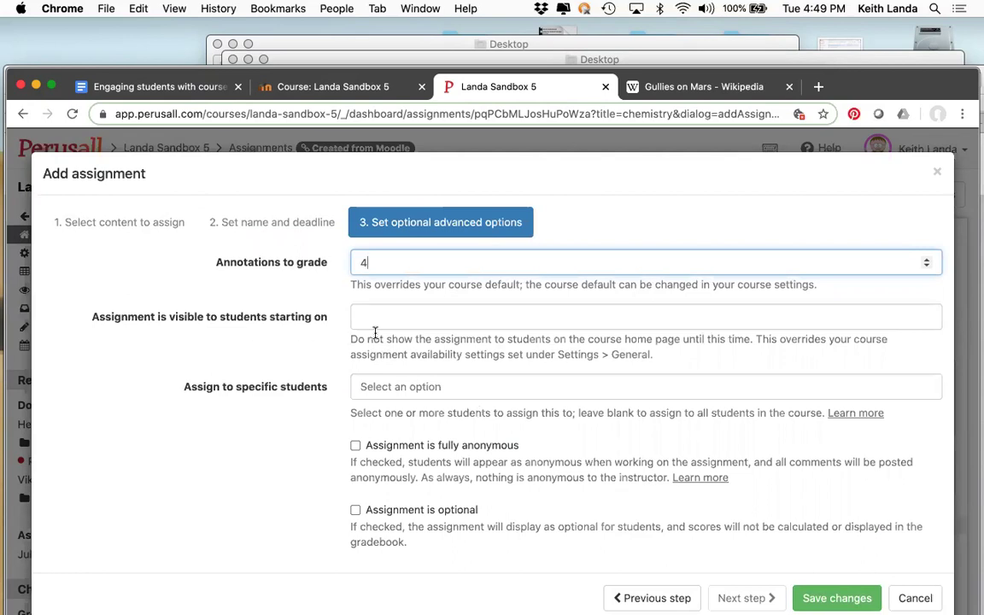
{"action": "left_click", "coordinate": [398, 317]}
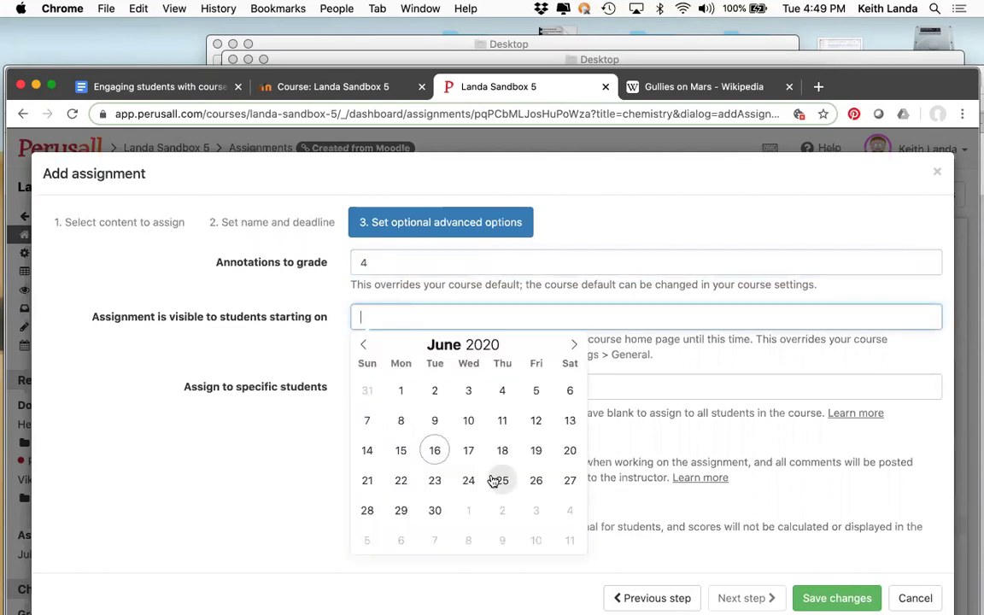
{"action": "left_click", "coordinate": [573, 345]}
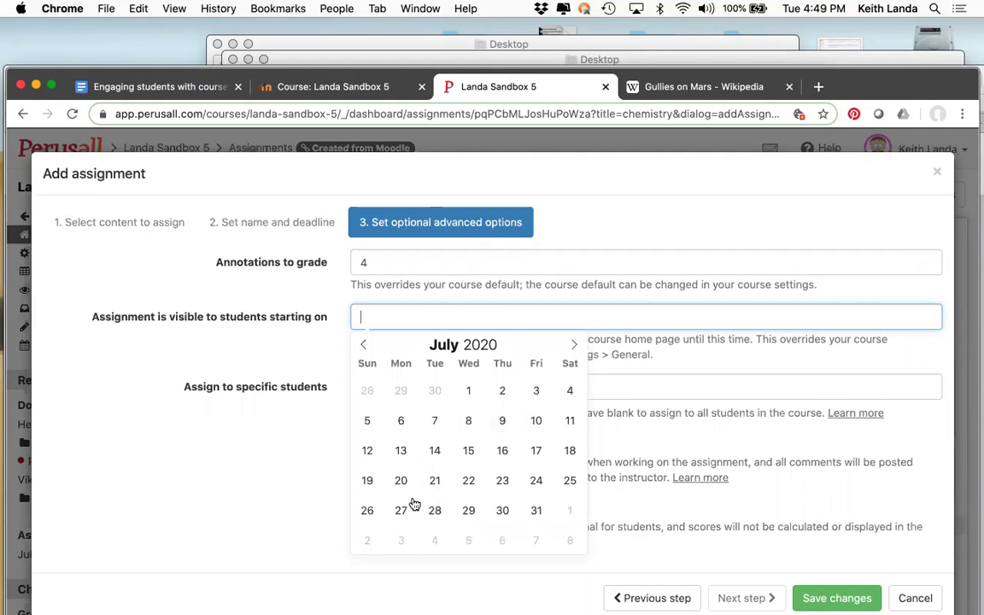
{"action": "left_click", "coordinate": [435, 480]}
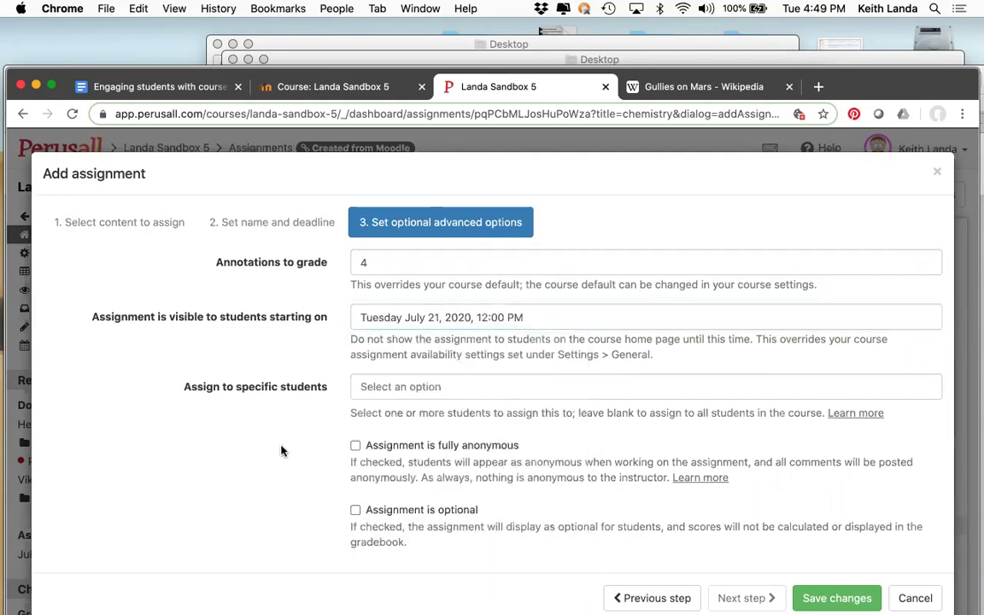
Assign the reading only to the Sample3 student and the test student account, and save the assignment.
{"action": "left_click", "coordinate": [437, 385]}
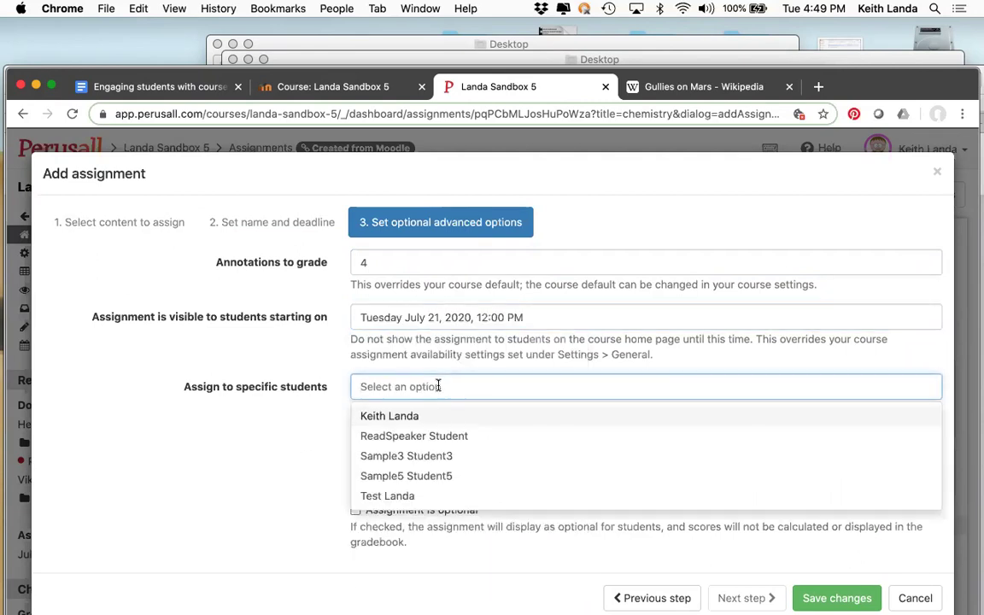
{"action": "left_click", "coordinate": [453, 457]}
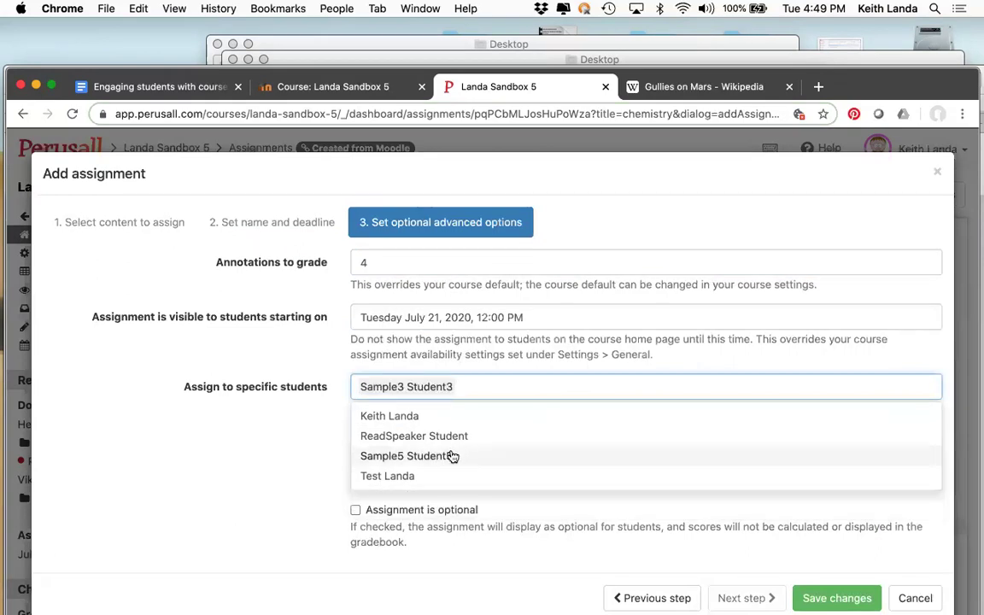
{"action": "left_click", "coordinate": [390, 475]}
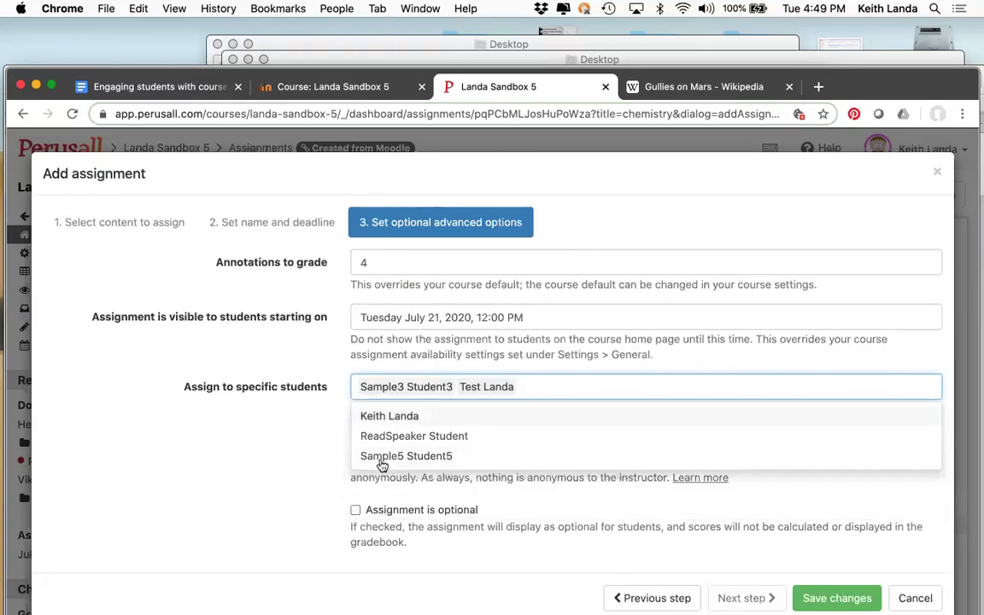
{"action": "left_click", "coordinate": [303, 496]}
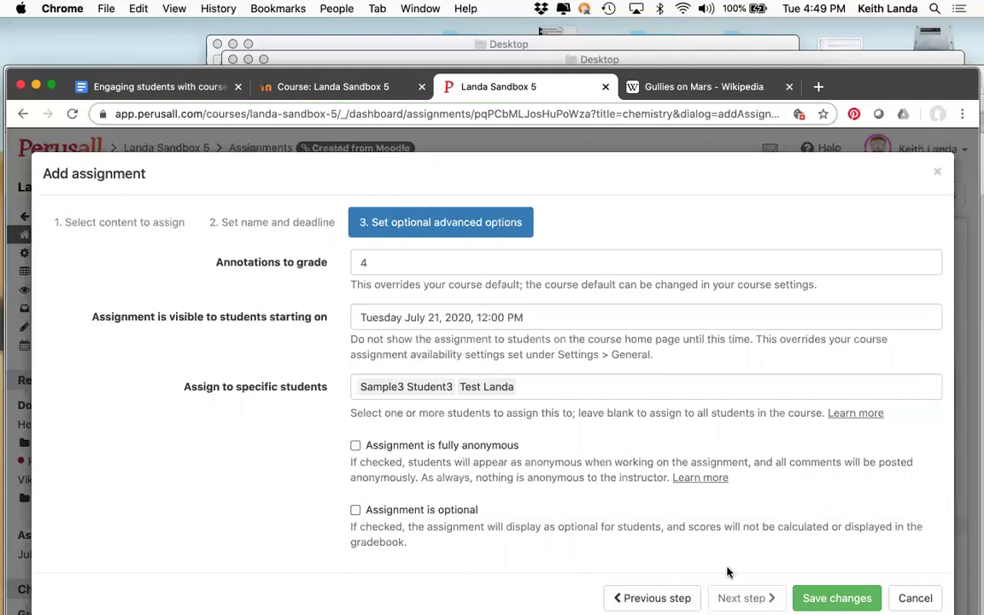
{"action": "left_click", "coordinate": [829, 596]}
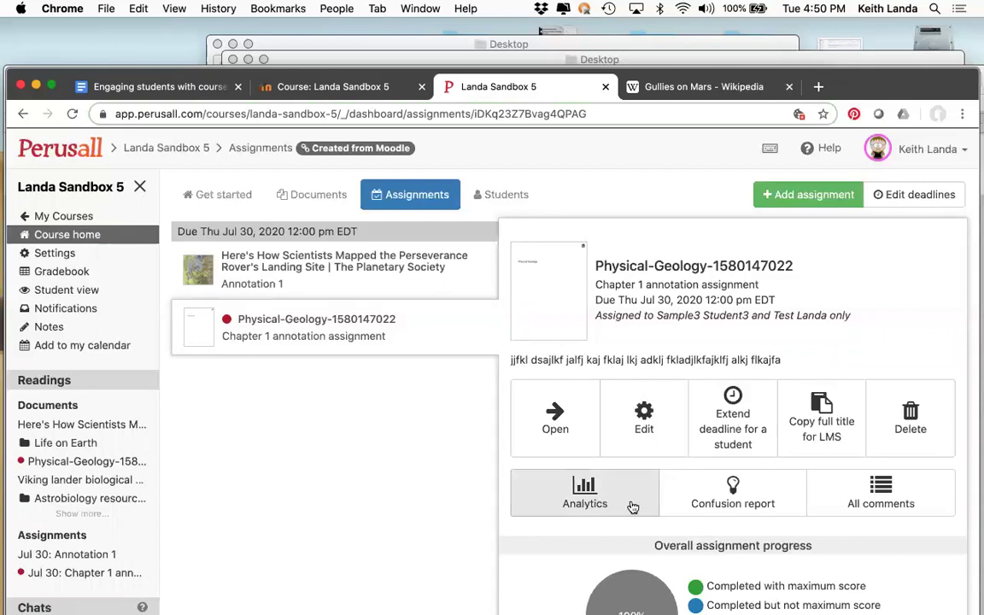
Copy the full title of the Chapter 1 annotation assignment for the LMS, and close the Wikipedia and Perusall pages.
{"action": "left_click", "coordinate": [824, 414]}
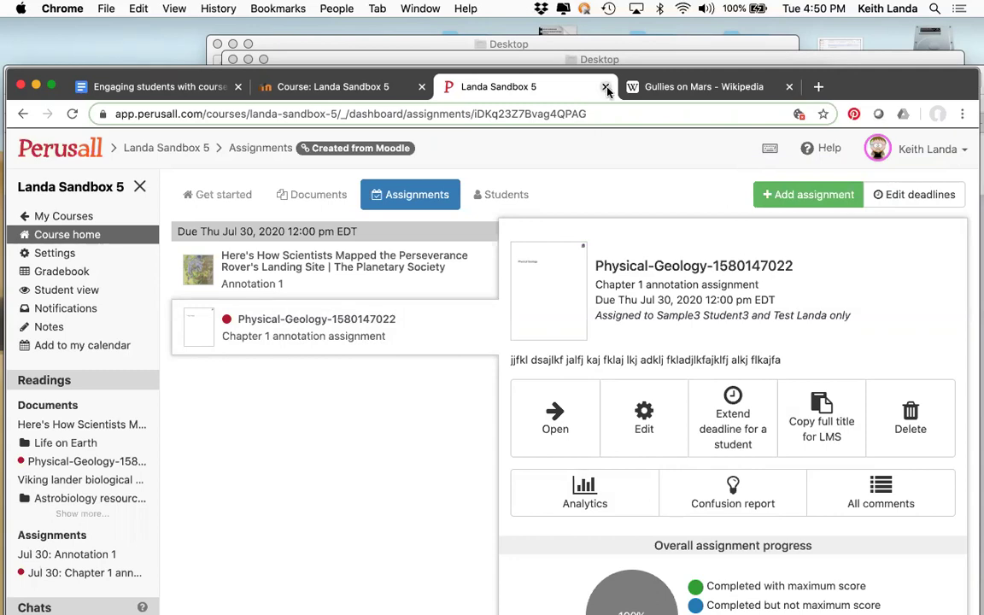
{"action": "left_click", "coordinate": [651, 90]}
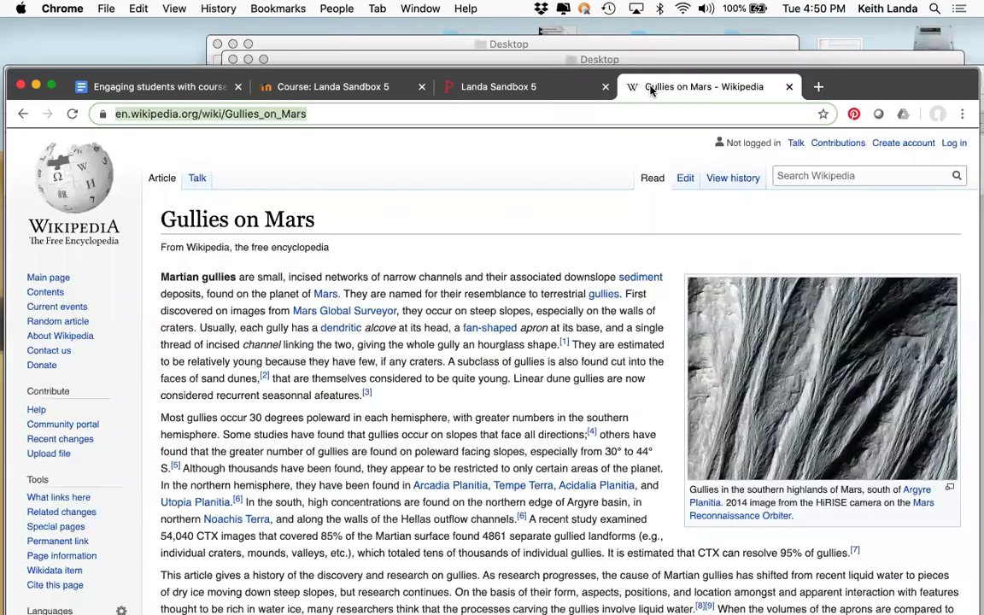
{"action": "key", "text": "super+w"}
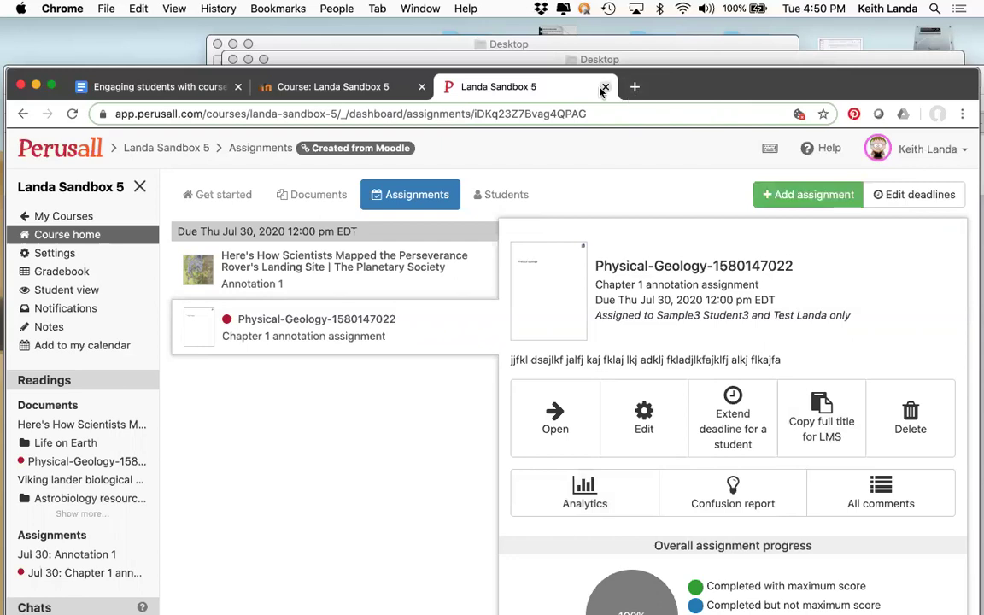
{"action": "left_click", "coordinate": [605, 87]}
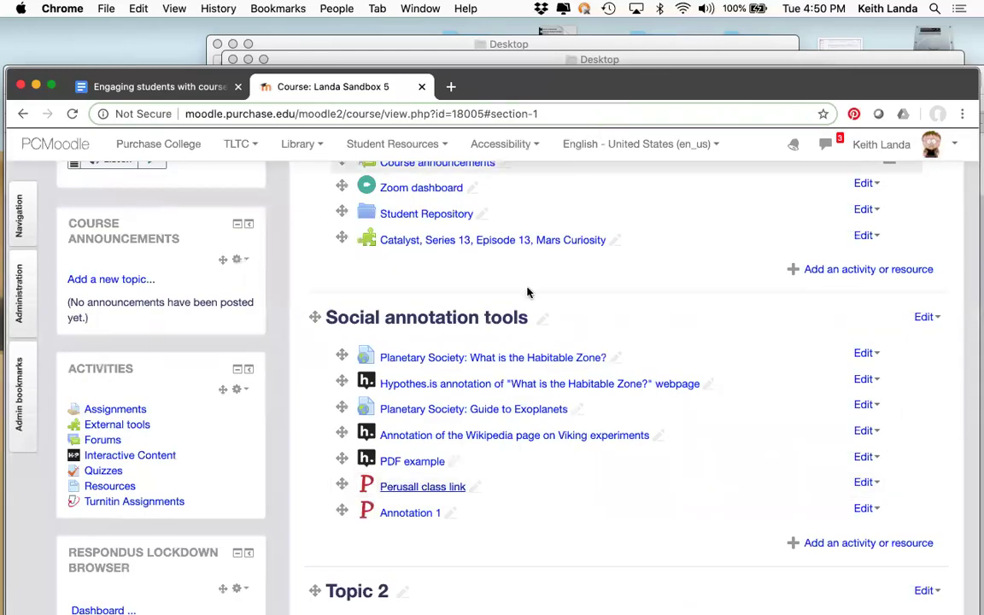
Add a new Perusall social annotation activity to Topic 3 of the Moodle course.
{"action": "scroll", "coordinate": [544, 386], "scroll_direction": "down", "scroll_amount": 5}
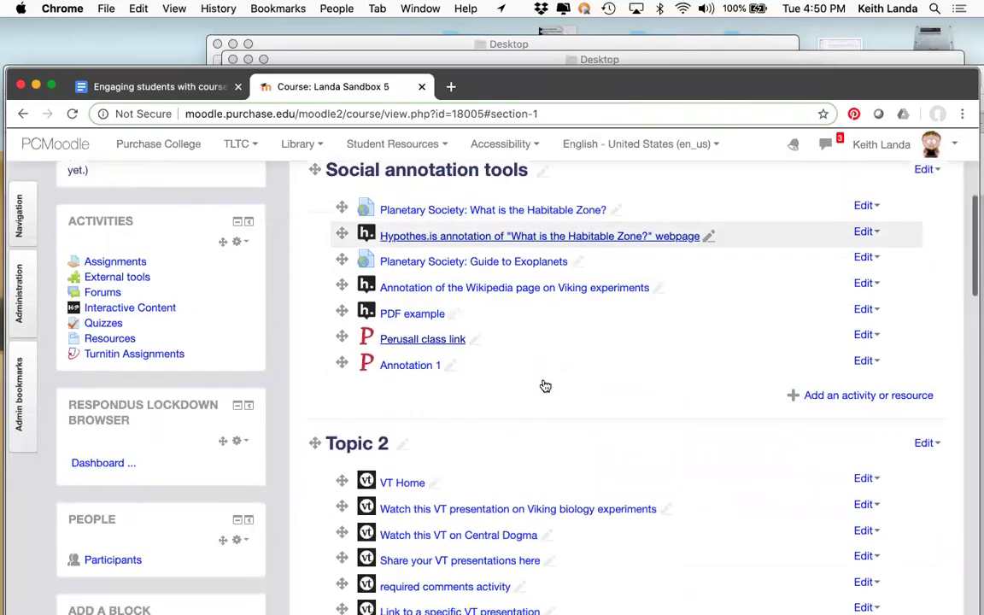
{"action": "scroll", "coordinate": [543, 384], "scroll_direction": "down", "scroll_amount": 10}
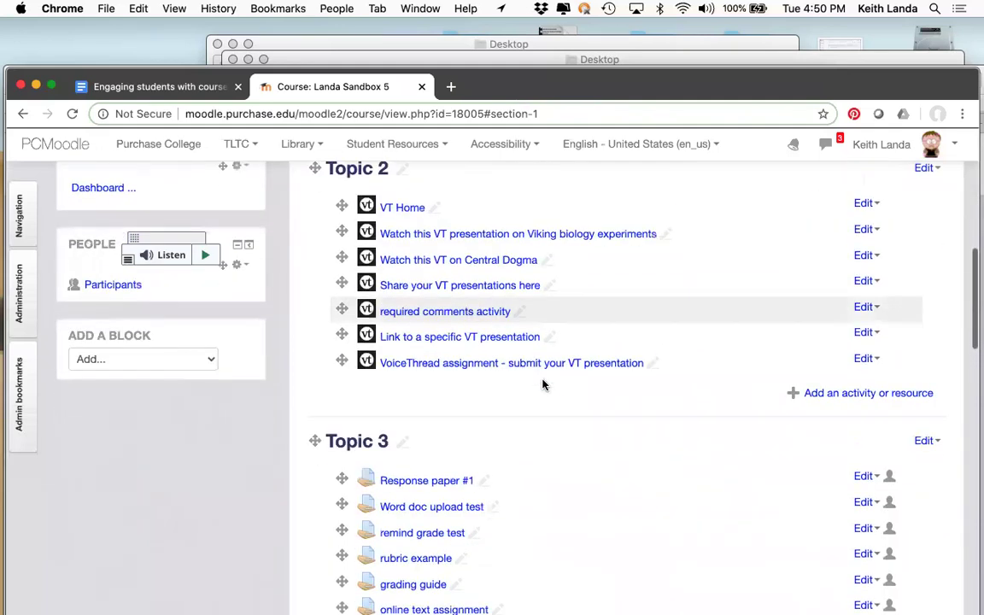
{"action": "scroll", "coordinate": [543, 385], "scroll_direction": "down", "scroll_amount": 2}
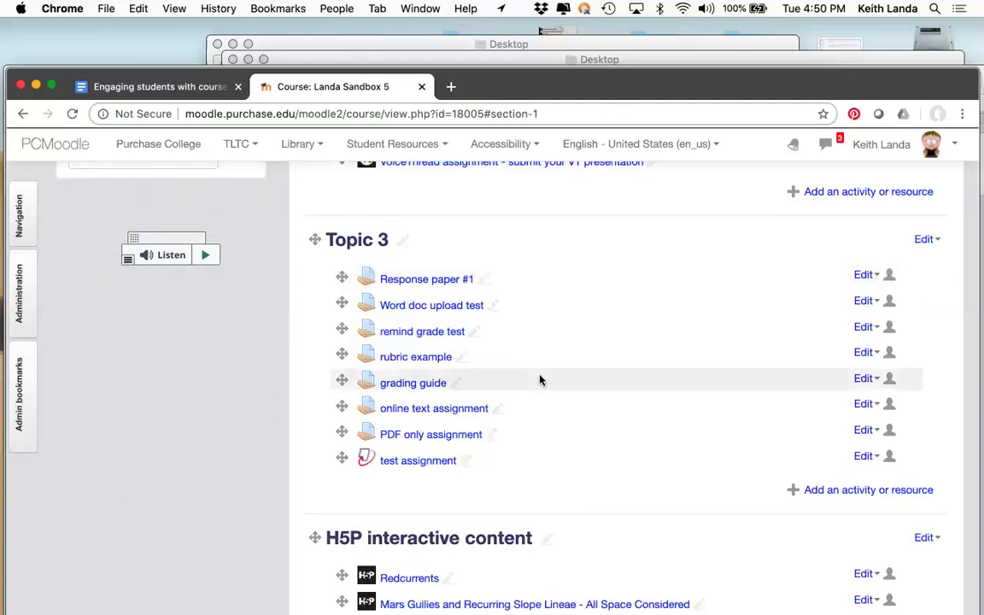
{"action": "left_click", "coordinate": [848, 491]}
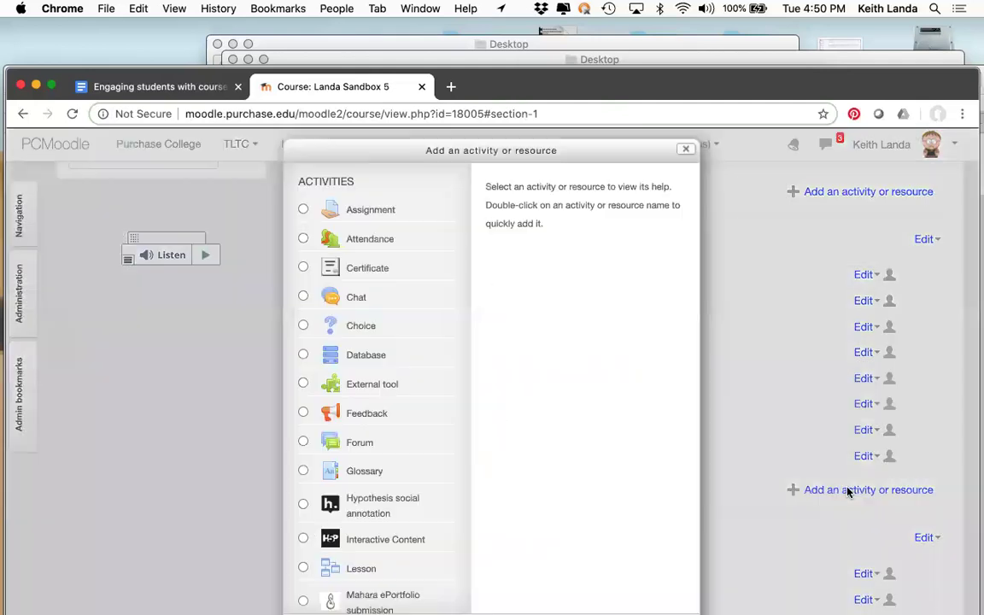
{"action": "scroll", "coordinate": [378, 474], "scroll_direction": "down", "scroll_amount": 5}
{"action": "scroll", "coordinate": [377, 476], "scroll_direction": "down", "scroll_amount": 2}
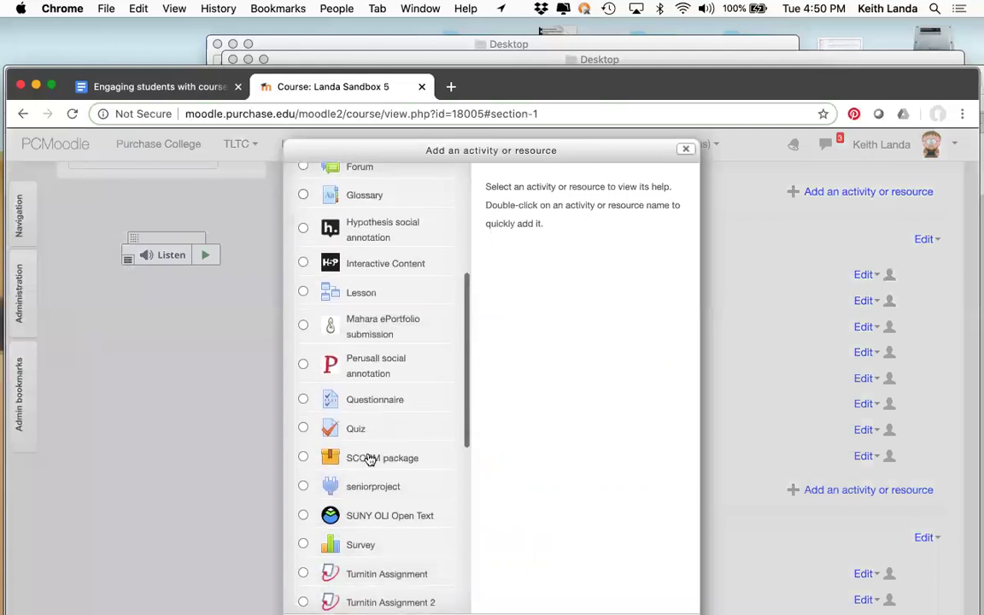
{"action": "left_click", "coordinate": [315, 373]}
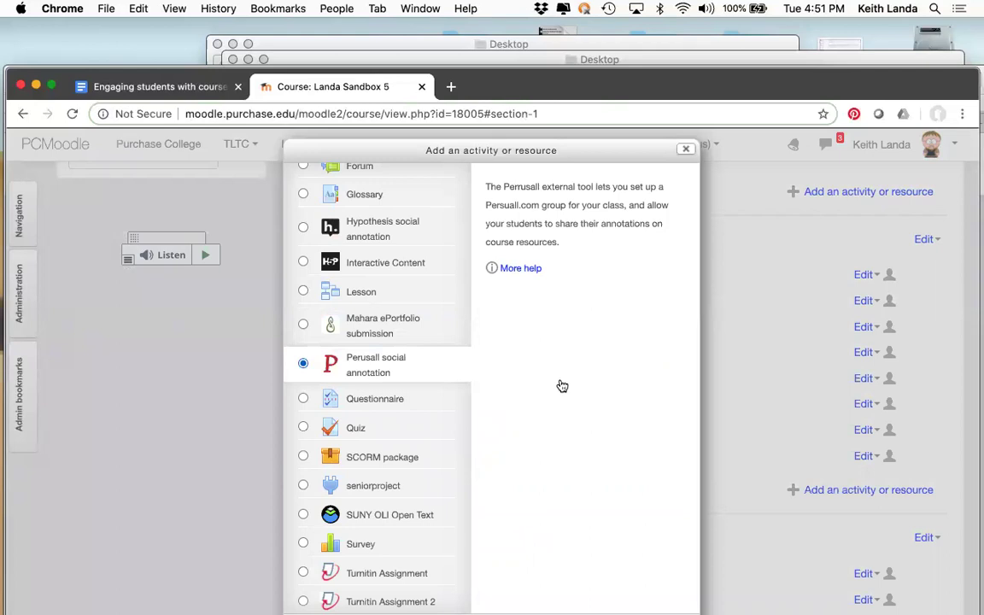
{"action": "key", "text": "super+minus"}
{"action": "key", "text": "super+minus"}
{"action": "key", "text": "super+minus"}
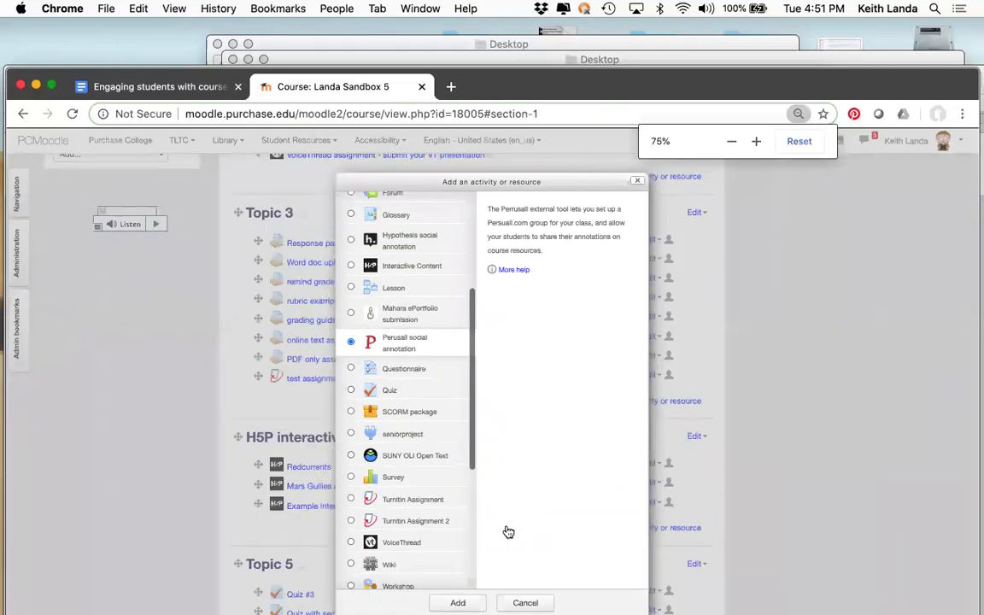
{"action": "left_click", "coordinate": [460, 604]}
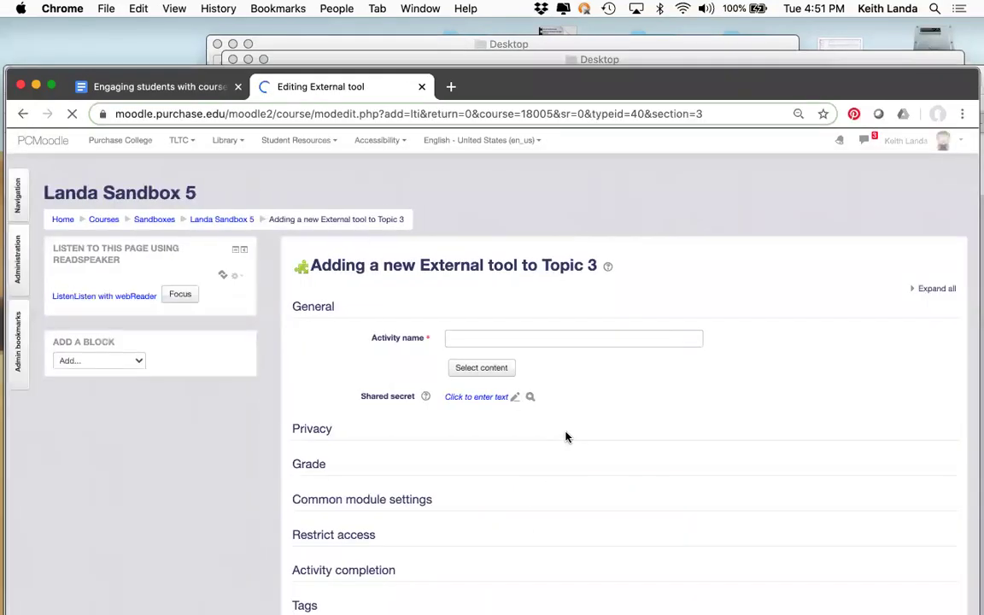
Paste the copied title "Chapter 1 annotation assignment" as the activity name.
{"action": "key", "text": "super+0"}
{"action": "left_click", "coordinate": [566, 408]}
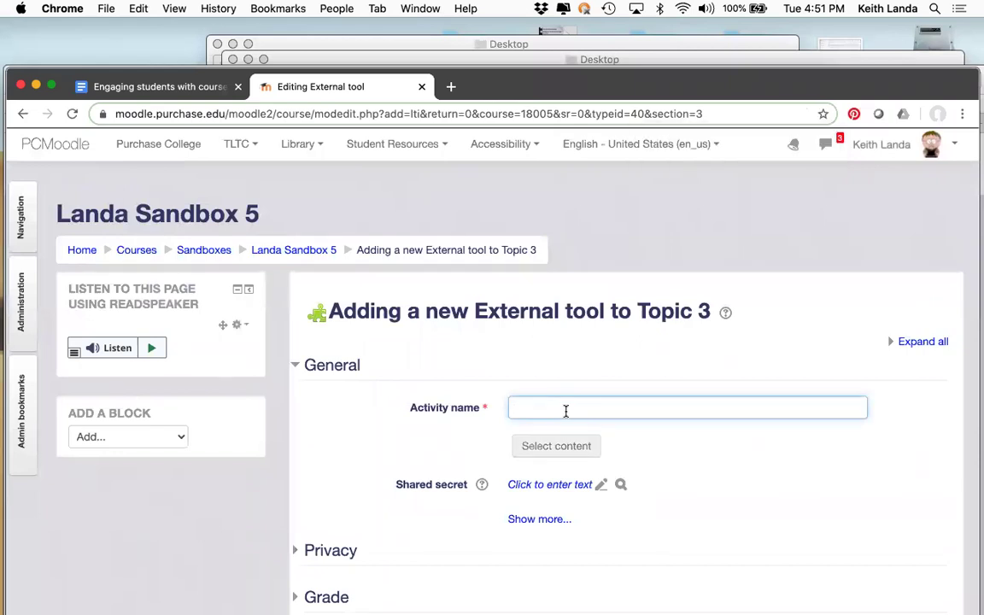
{"action": "key", "text": "super+v"}
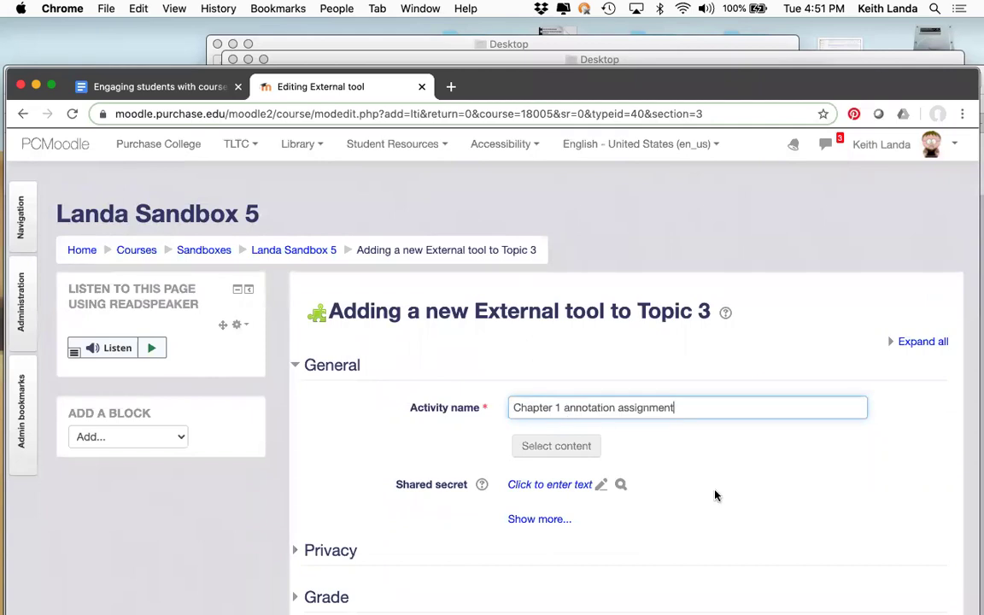
Review the activity's privacy options, set its maximum grade to 10, and save it, returning to the course.
{"action": "scroll", "coordinate": [716, 495], "scroll_direction": "down", "scroll_amount": 3}
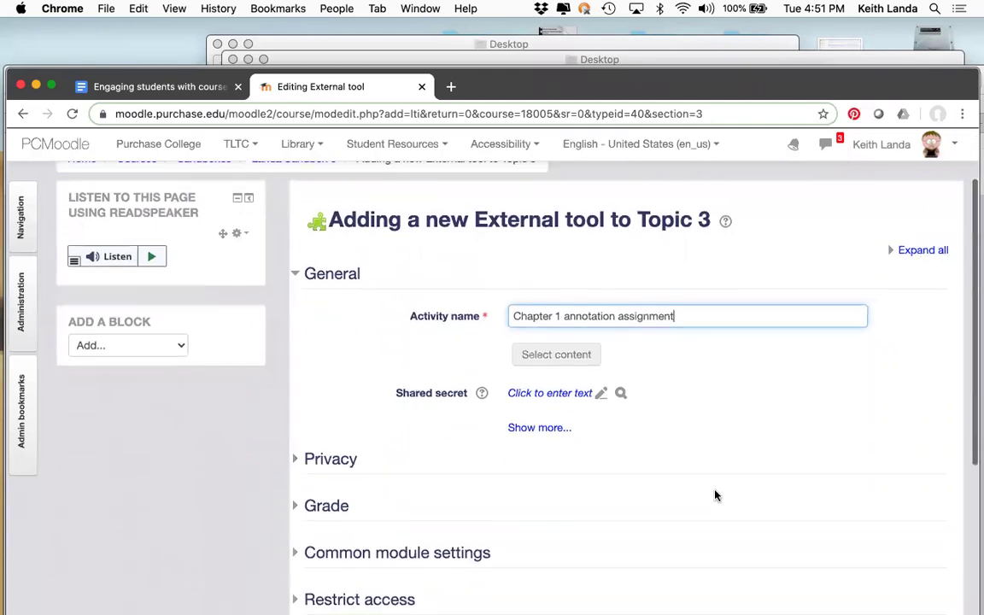
{"action": "scroll", "coordinate": [716, 496], "scroll_direction": "down", "scroll_amount": 4}
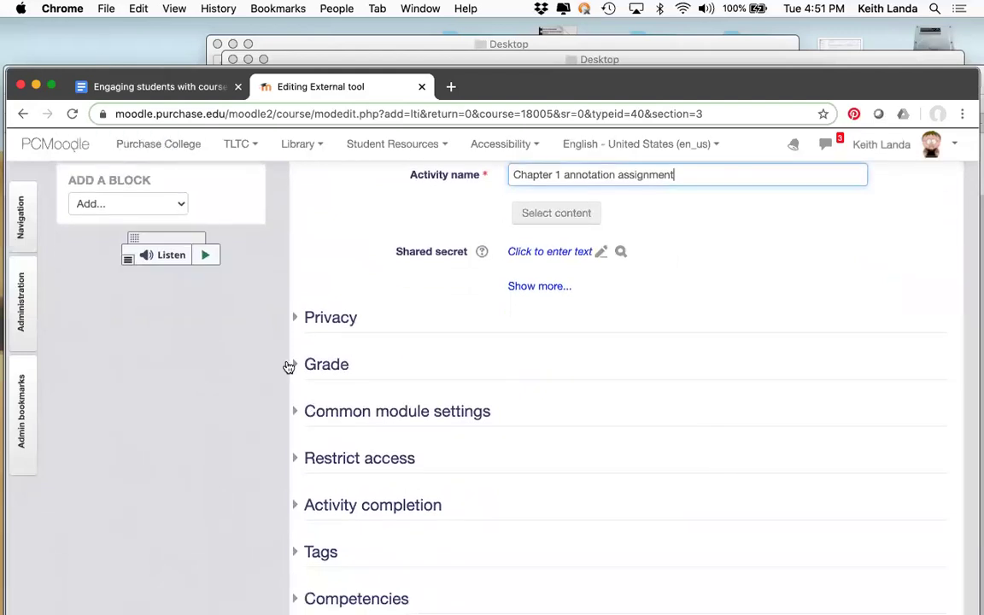
{"action": "left_click", "coordinate": [296, 367]}
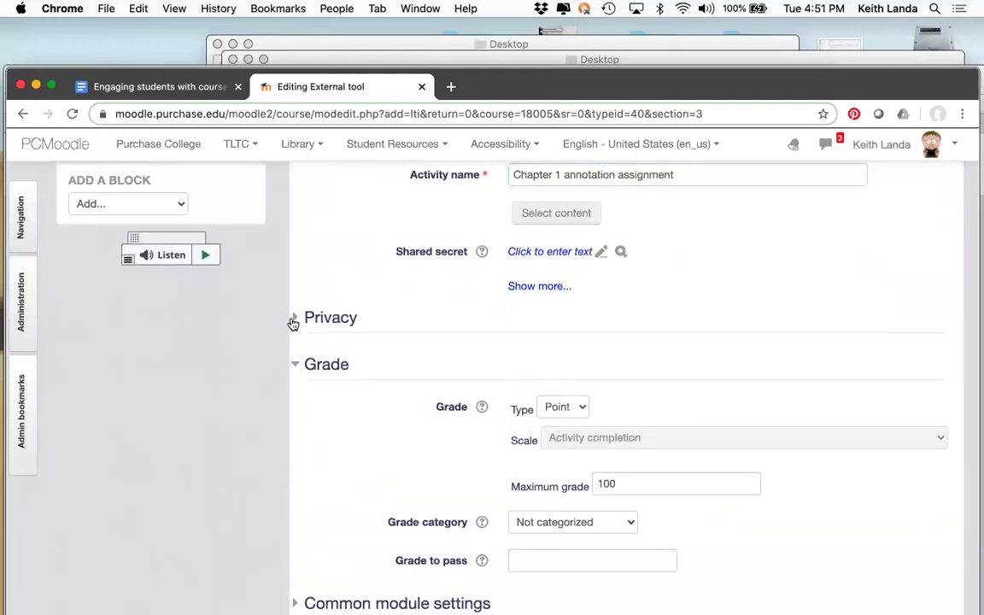
{"action": "left_click", "coordinate": [293, 322]}
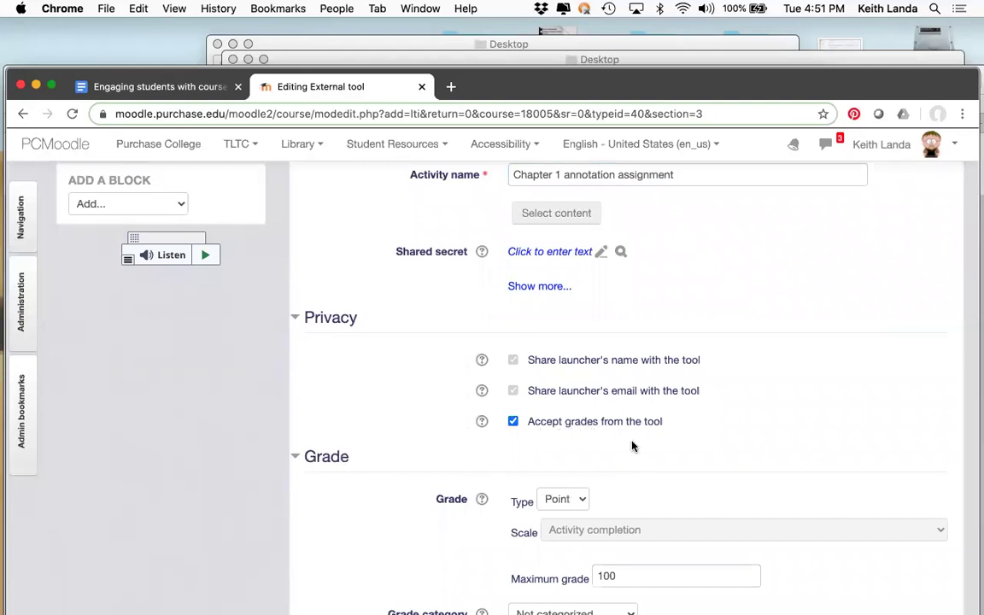
{"action": "scroll", "coordinate": [633, 445], "scroll_direction": "down", "scroll_amount": 5}
{"action": "left_click", "coordinate": [633, 363]}
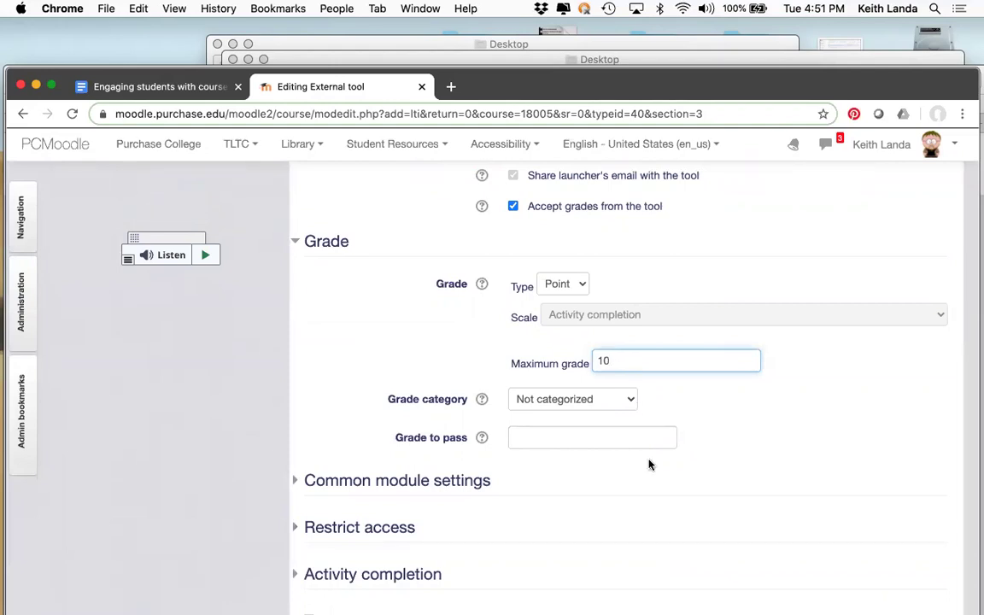
{"action": "scroll", "coordinate": [650, 463], "scroll_direction": "down", "scroll_amount": 5}
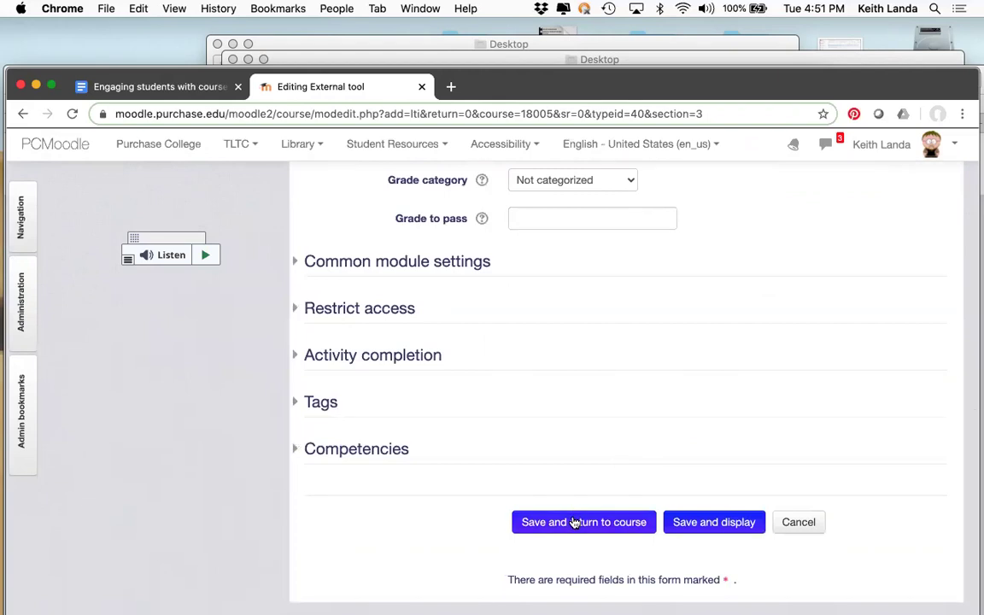
{"action": "left_click", "coordinate": [573, 522]}
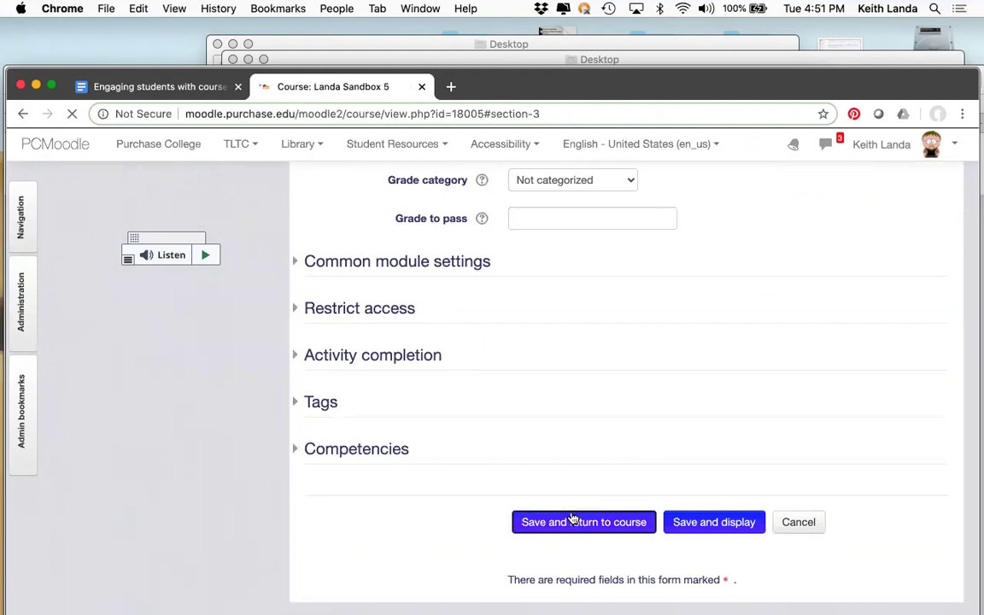
Open the Chapter 1 annotation assignment link in Topic 3 to check that it launches in Perusall.
{"action": "scroll", "coordinate": [572, 512], "scroll_direction": "down", "scroll_amount": 10}
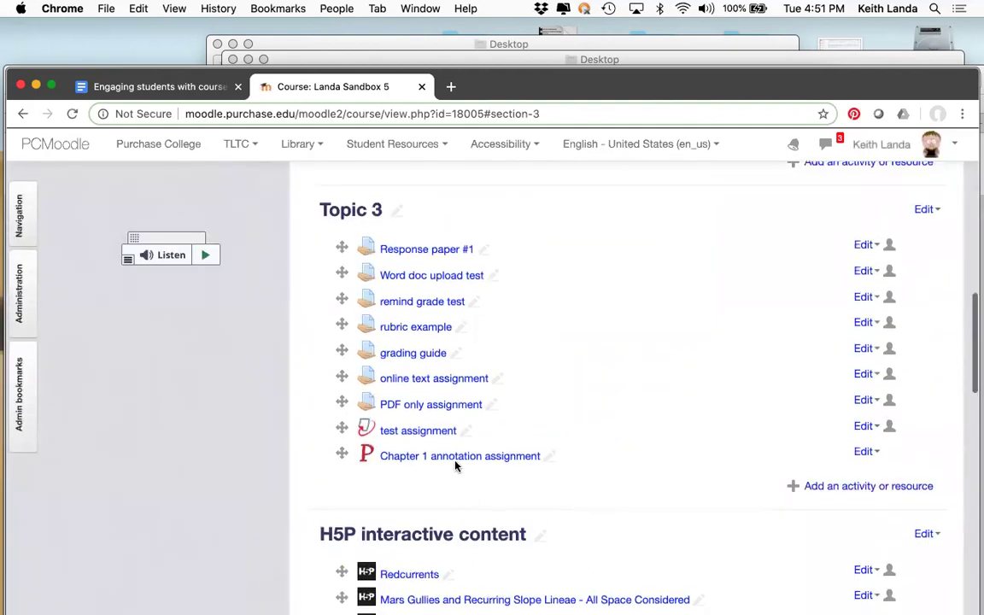
{"action": "scroll", "coordinate": [465, 465], "scroll_direction": "down", "scroll_amount": 1}
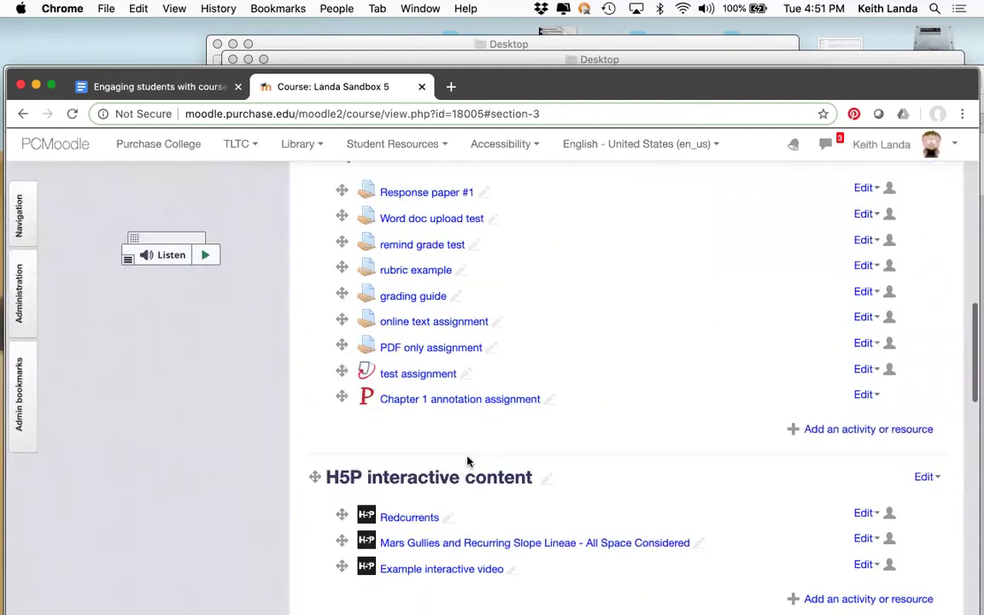
{"action": "left_click", "coordinate": [470, 400]}
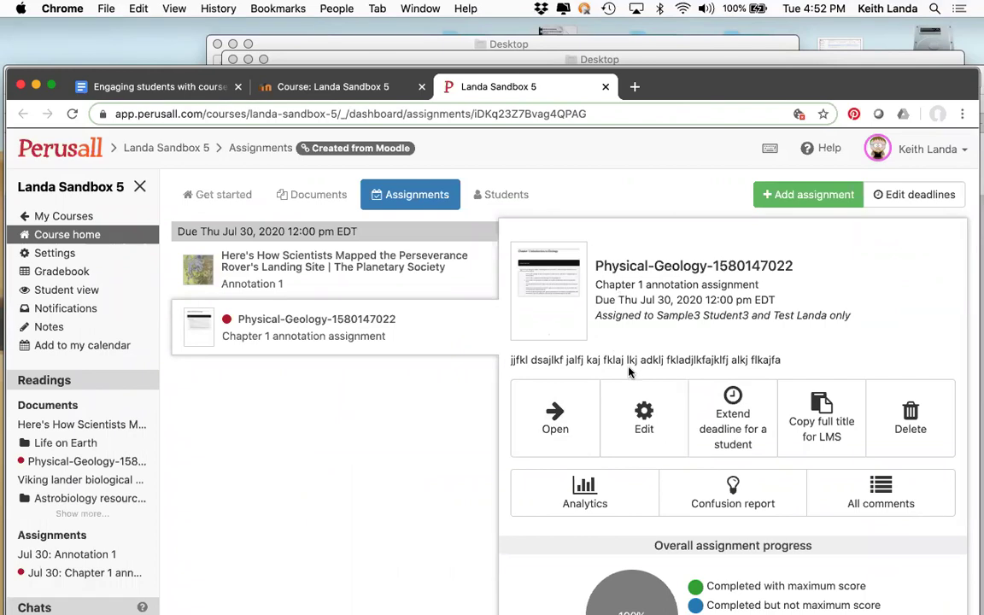
Switch to Safari, reload the Moodle course, and log back in with the instructor's username and account password.
{"action": "key", "text": "super+Tab"}
{"action": "key", "text": "super+Tab"}
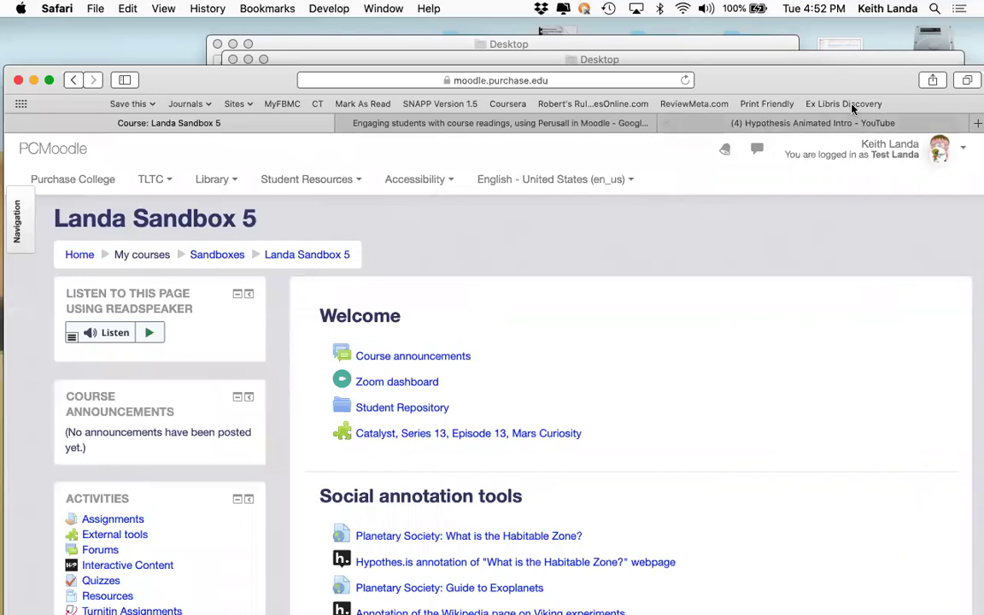
{"action": "left_click", "coordinate": [685, 79]}
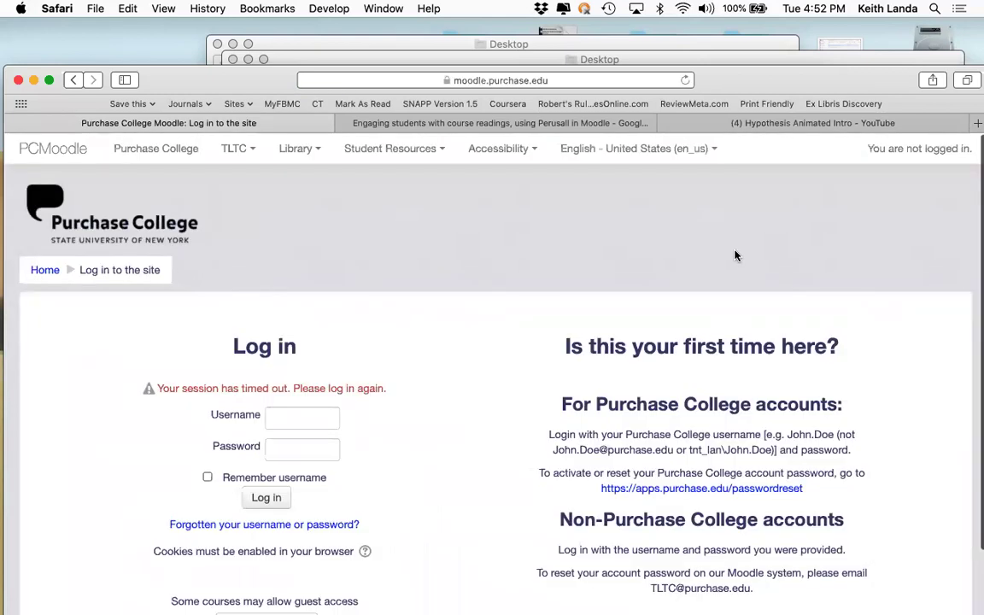
{"action": "left_click", "coordinate": [359, 444]}
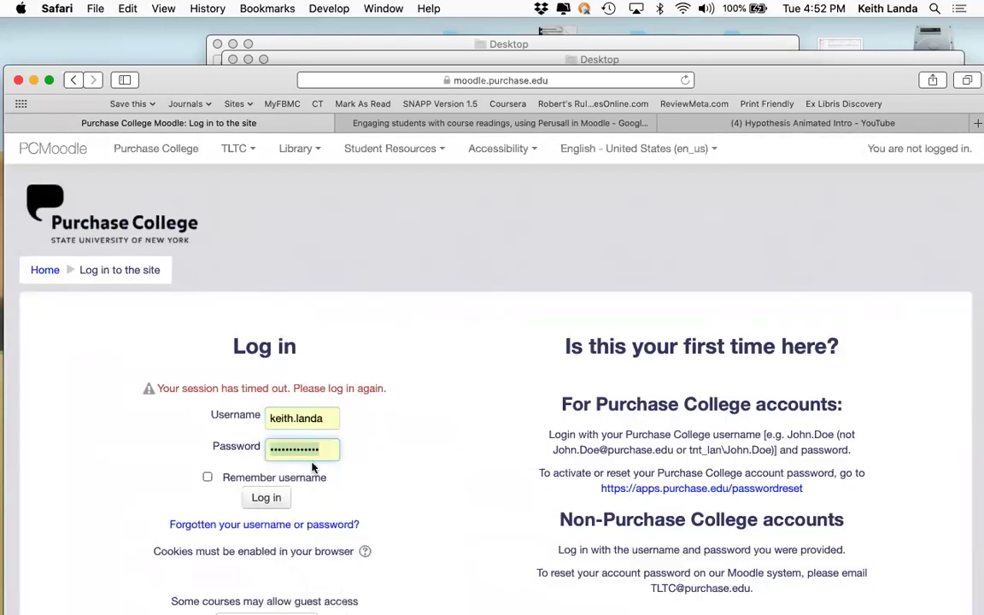
{"action": "left_click", "coordinate": [267, 498]}
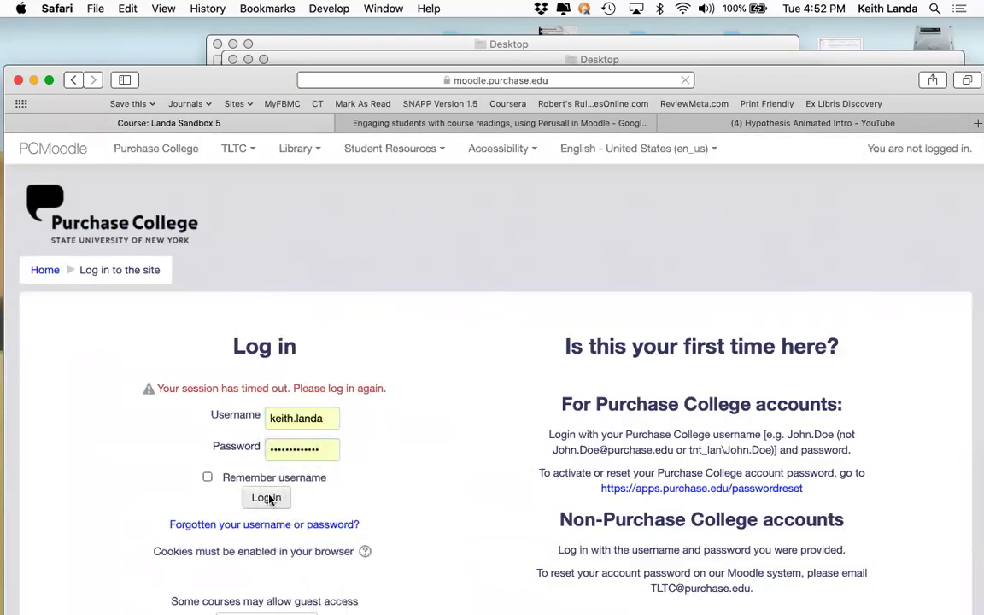
Open the Perusall class link, look at the course's Get started page, and close Perusall to return to Moodle.
{"action": "scroll", "coordinate": [552, 547], "scroll_direction": "down", "scroll_amount": 5}
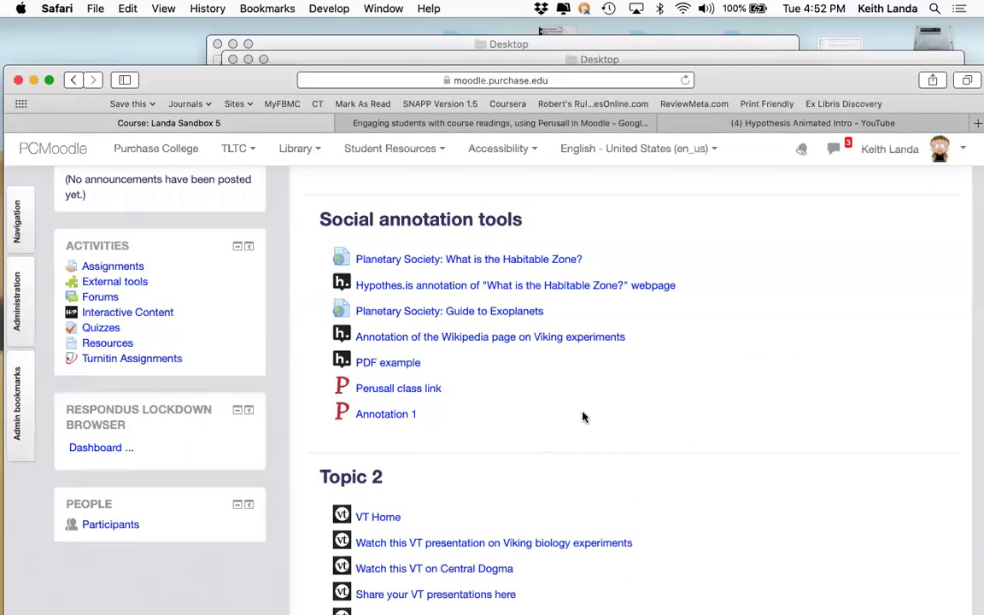
{"action": "left_click", "coordinate": [424, 388]}
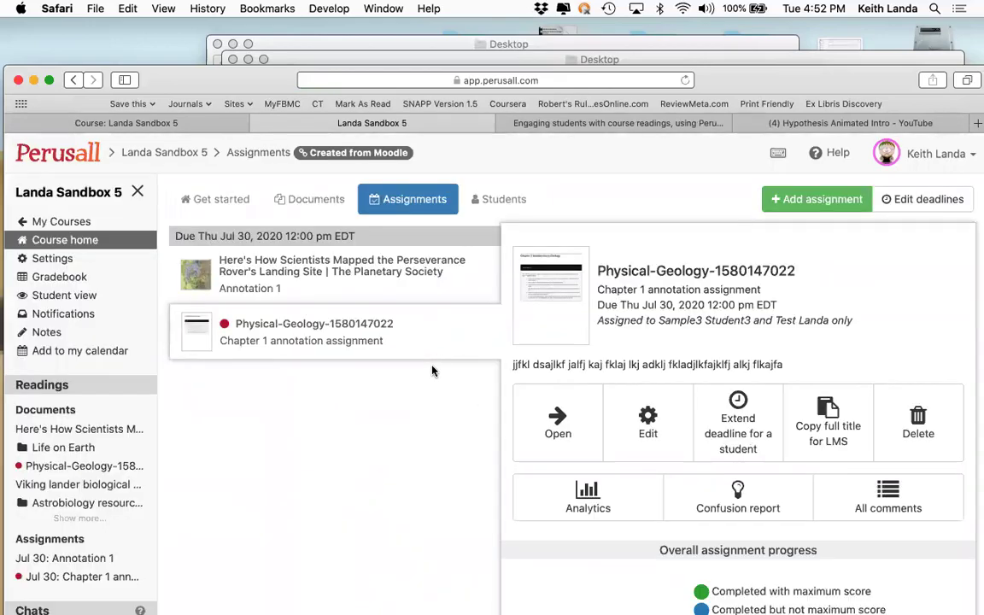
{"action": "left_click", "coordinate": [218, 199]}
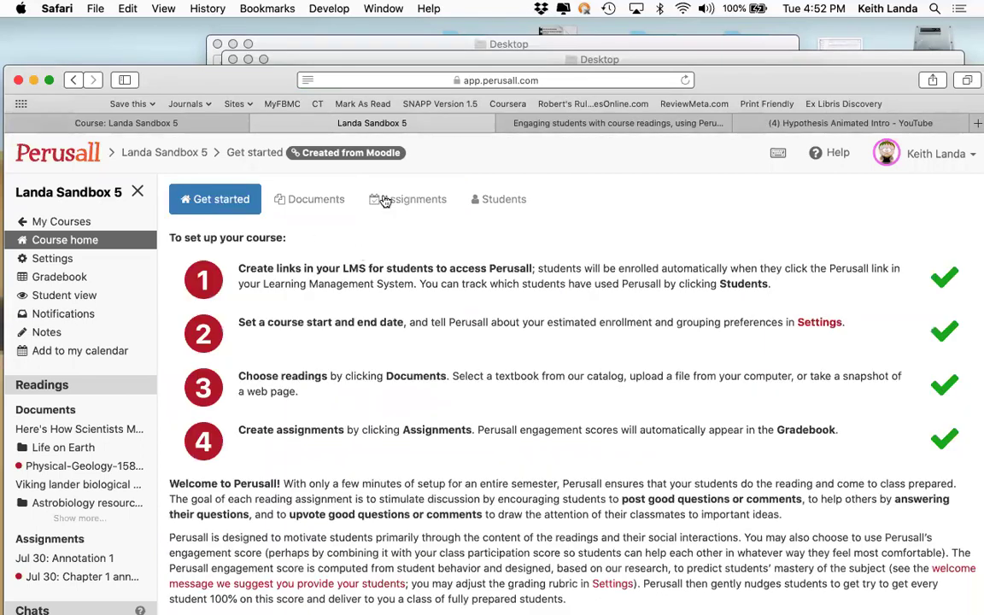
{"action": "left_click", "coordinate": [259, 124]}
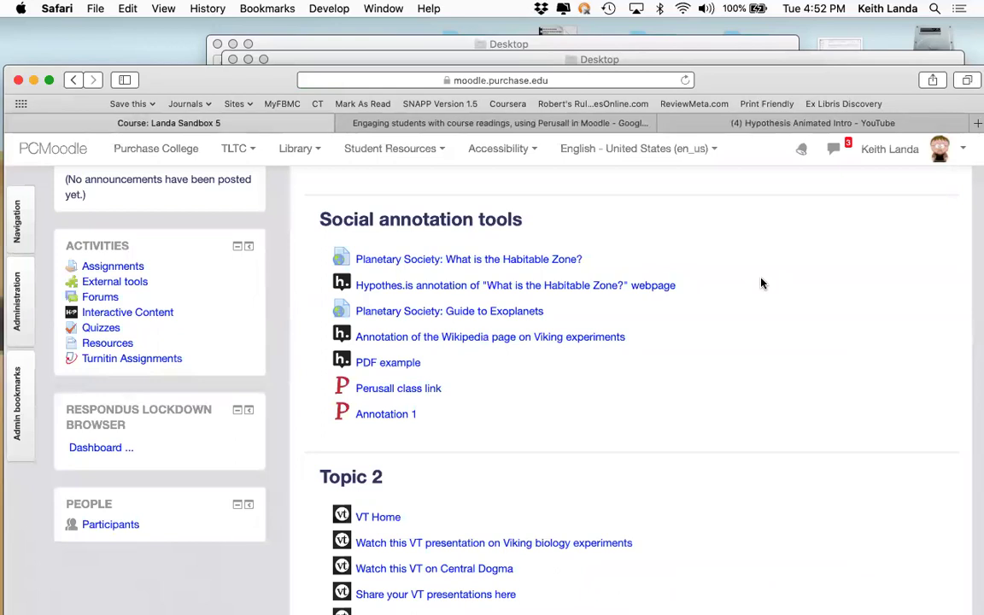
Open the profile of the test student account from the course's enrolled users.
{"action": "left_click", "coordinate": [12, 280]}
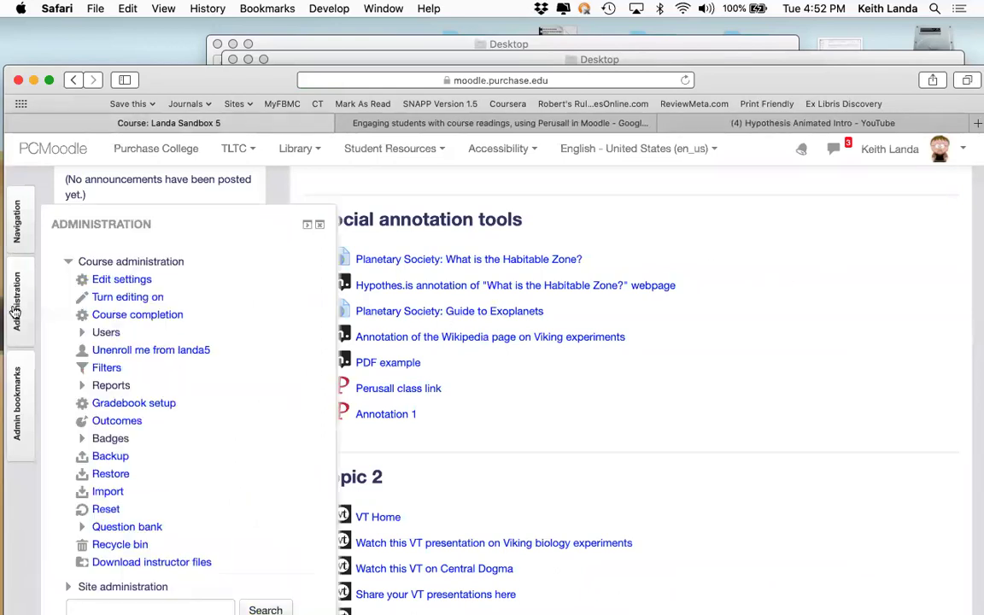
{"action": "left_click", "coordinate": [81, 332]}
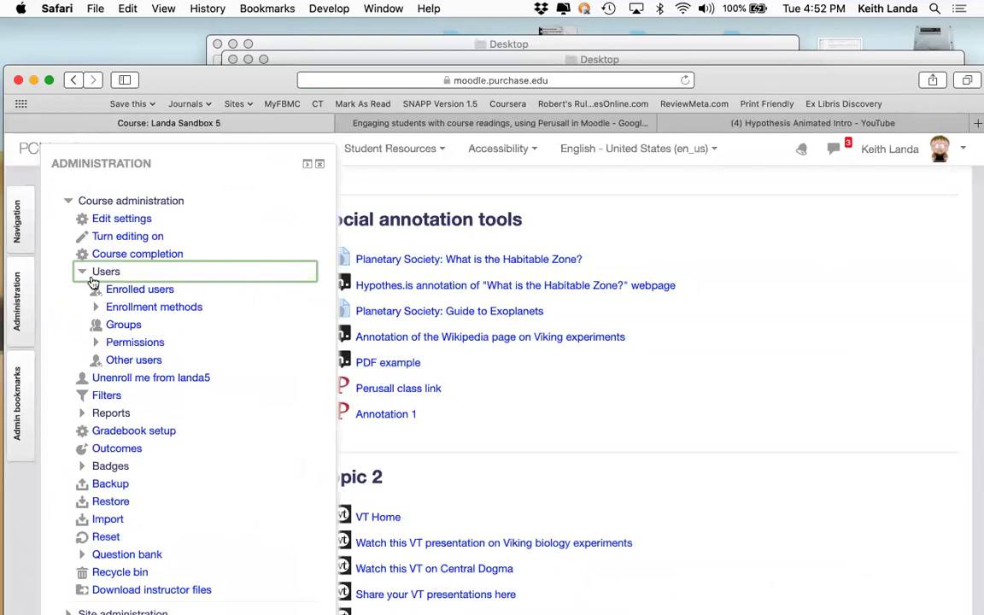
{"action": "left_click", "coordinate": [127, 292]}
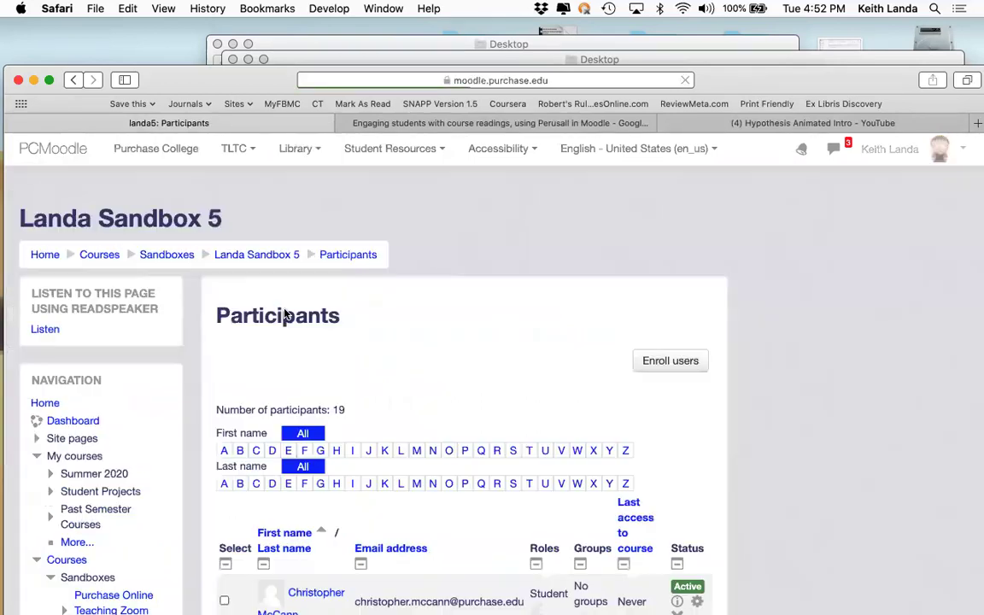
{"action": "scroll", "coordinate": [396, 401], "scroll_direction": "down", "scroll_amount": 15}
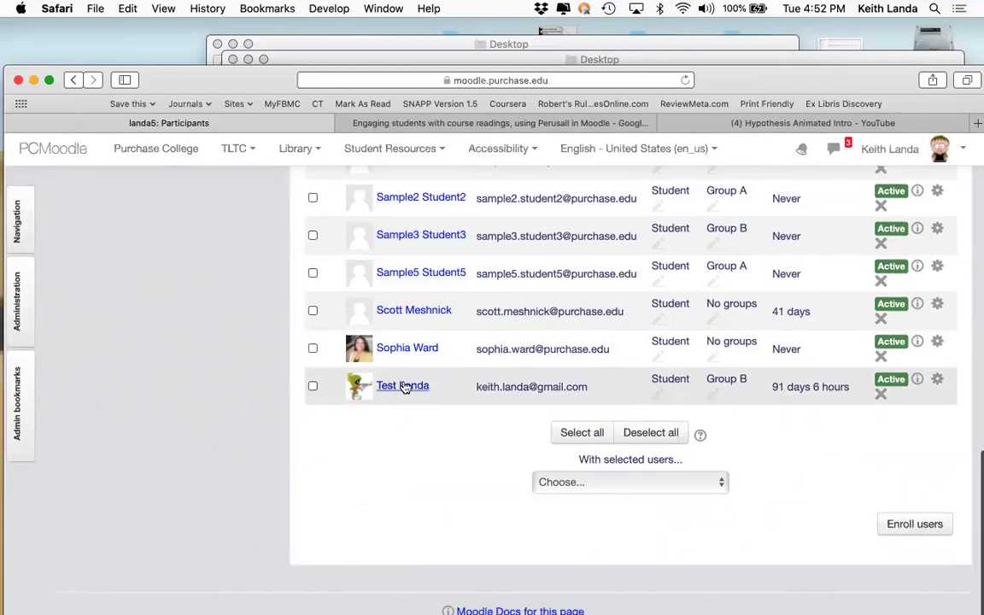
{"action": "left_click", "coordinate": [403, 386]}
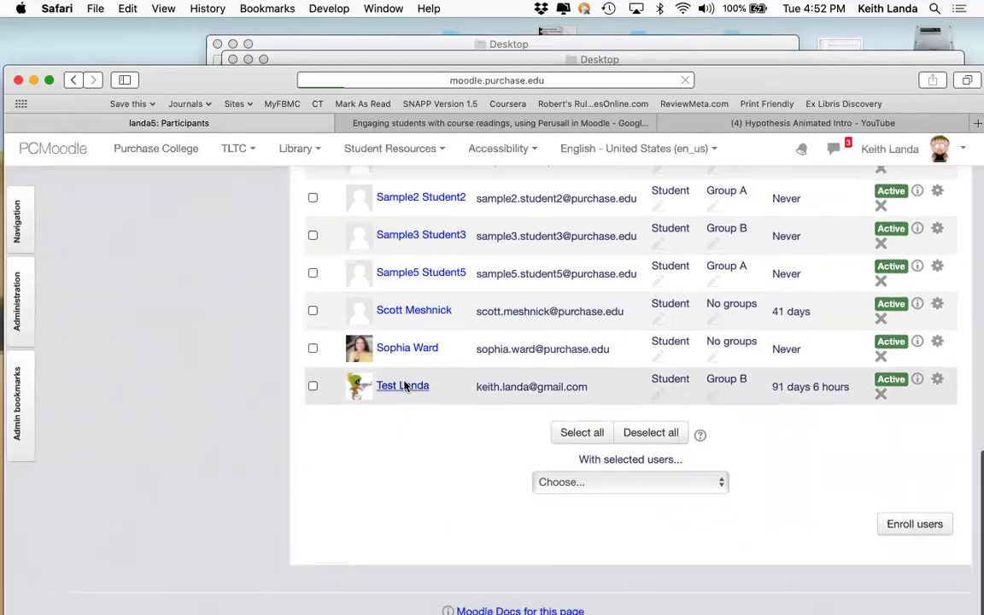